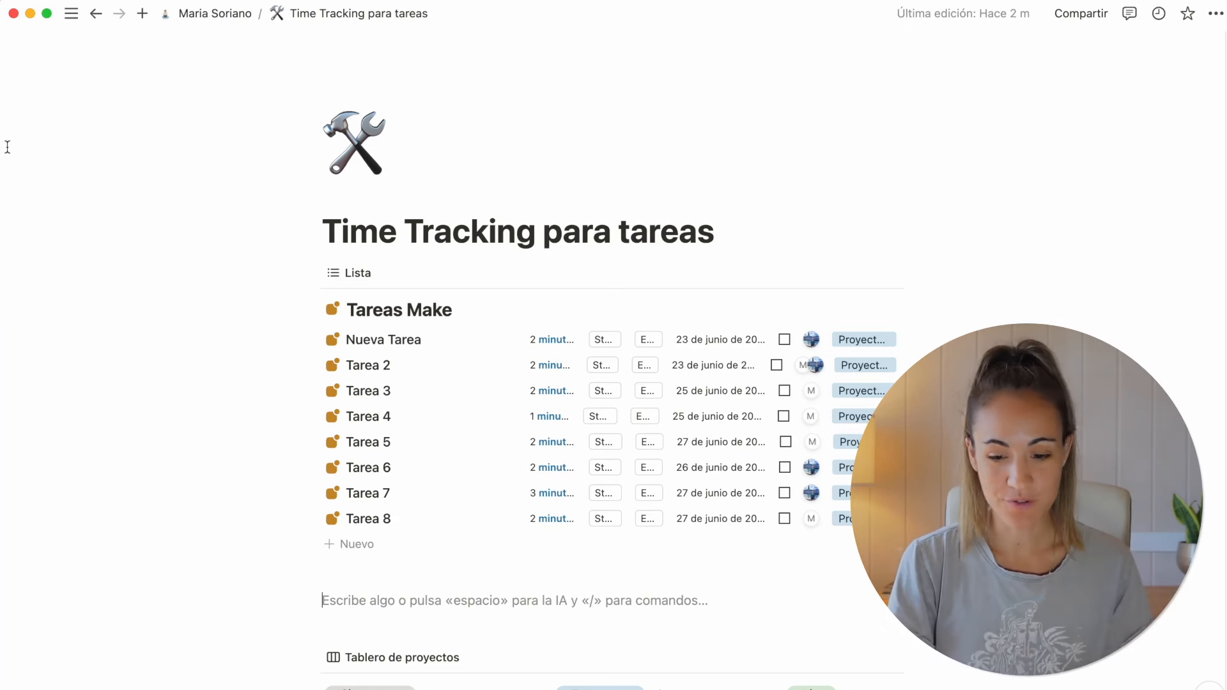
Step: Look over the Time Tracking para tareas page in full screen, examining the Tareas Make list and the Tablero de proyectos board
left_click(46, 14)
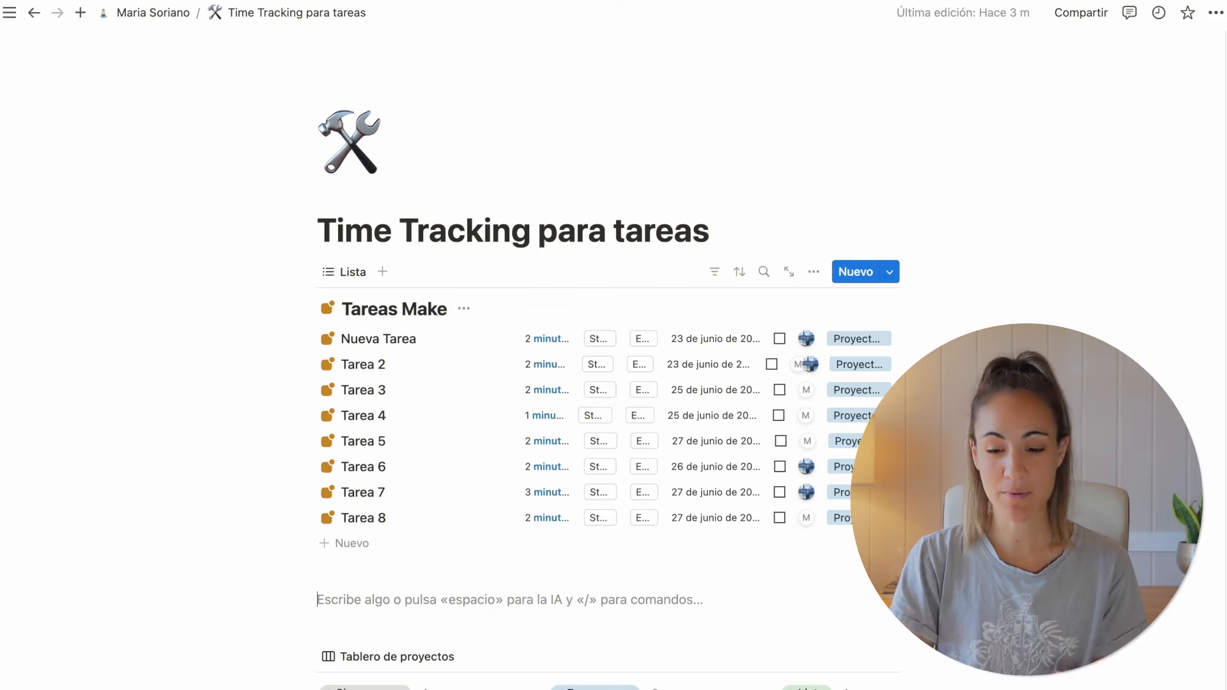
scroll(607, 358, "down", 2)
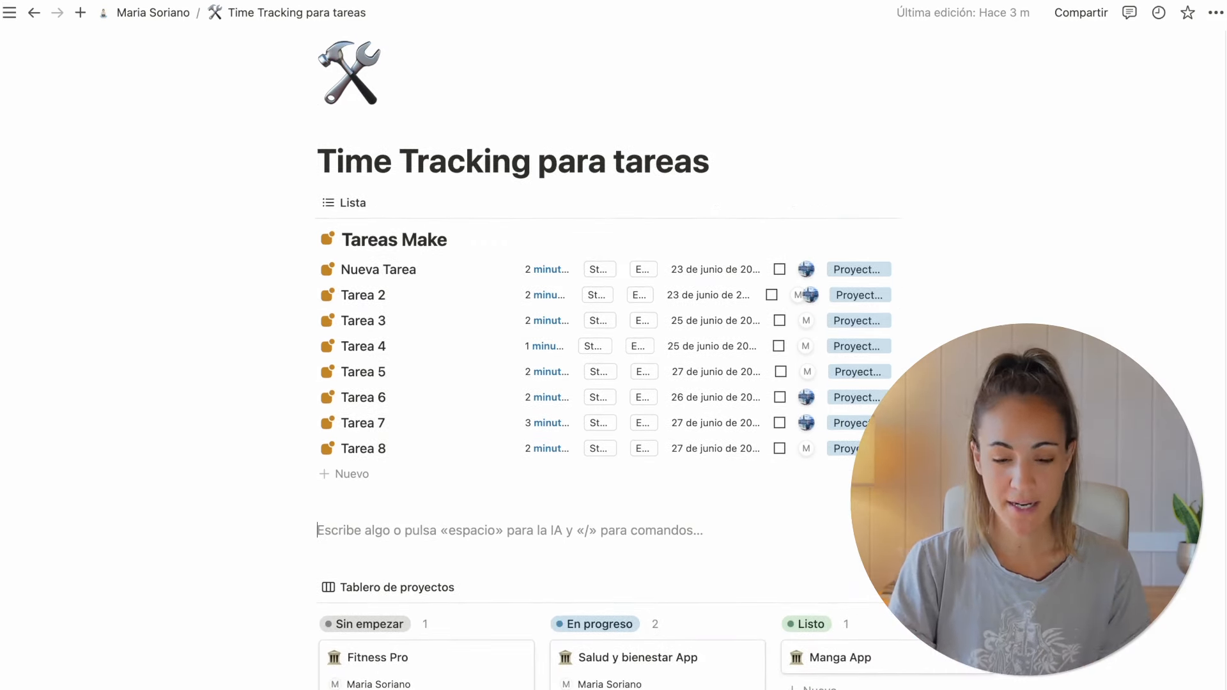
scroll(607, 333, "down", 2)
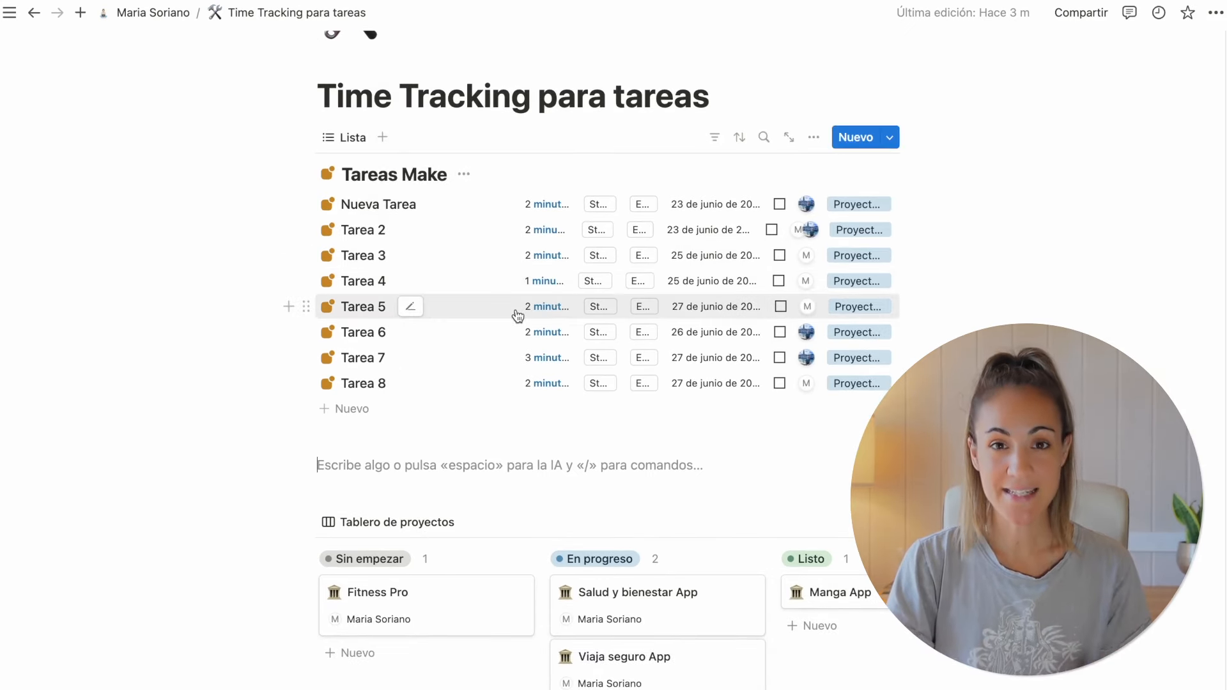
scroll(584, 543, "down", 2)
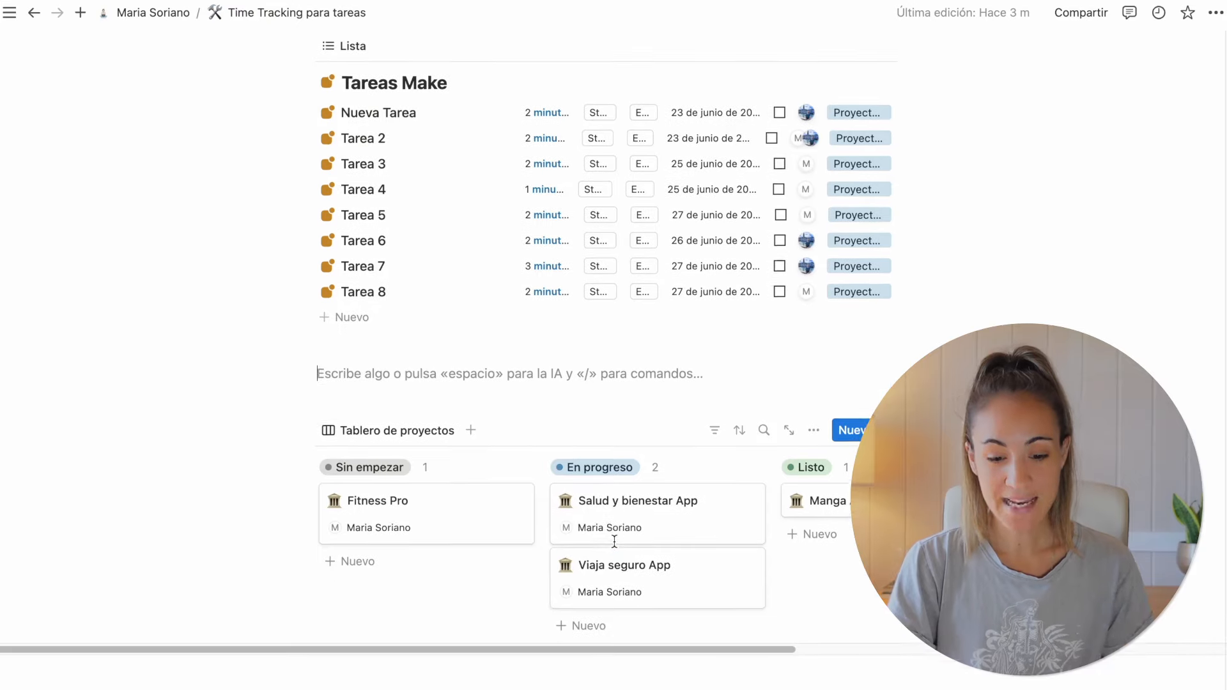
scroll(614, 541, "up", 2)
scroll(614, 542, "up", 1)
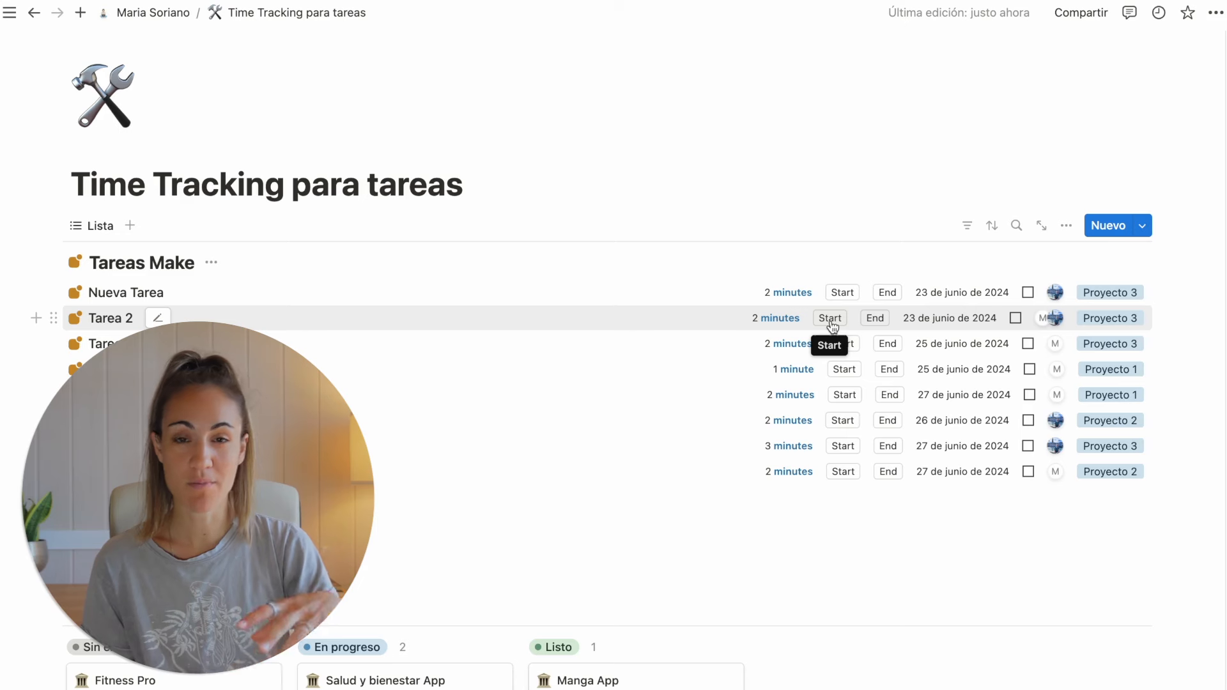
left_click(831, 320)
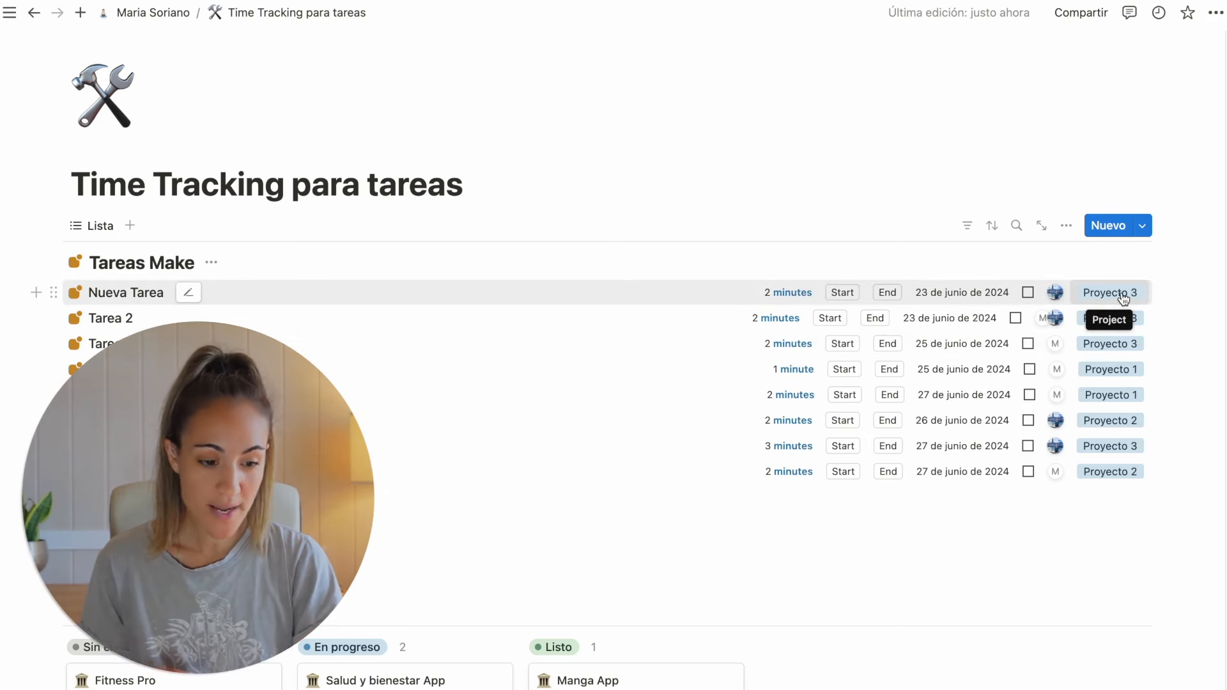
Step: Examine the settings of the Project and Proyectos properties in Tareas Make, and review the project board below the list
left_click(1066, 225)
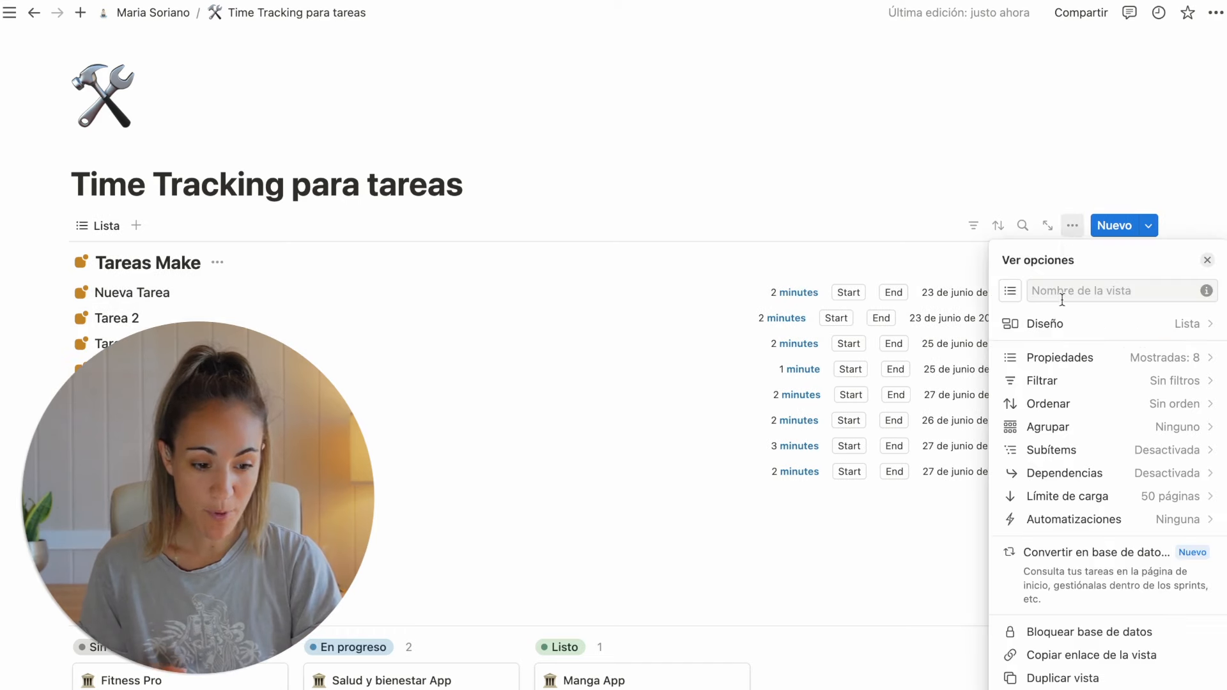
left_click(1063, 357)
left_click(1062, 513)
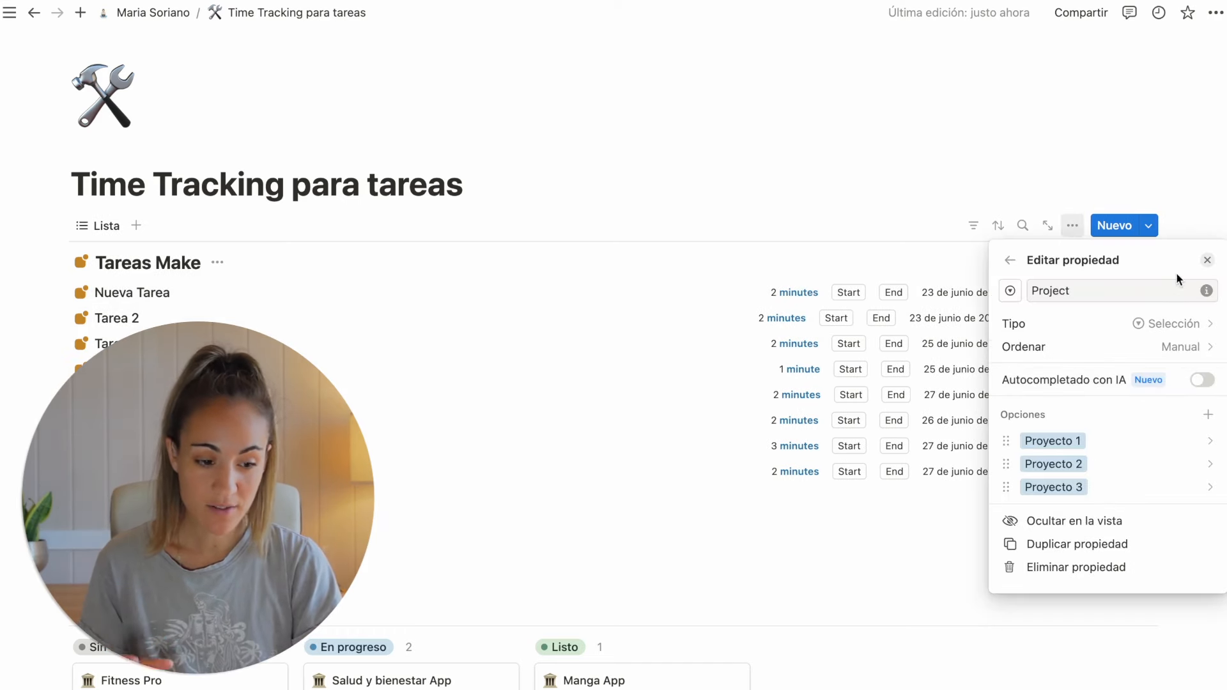
left_click(1010, 268)
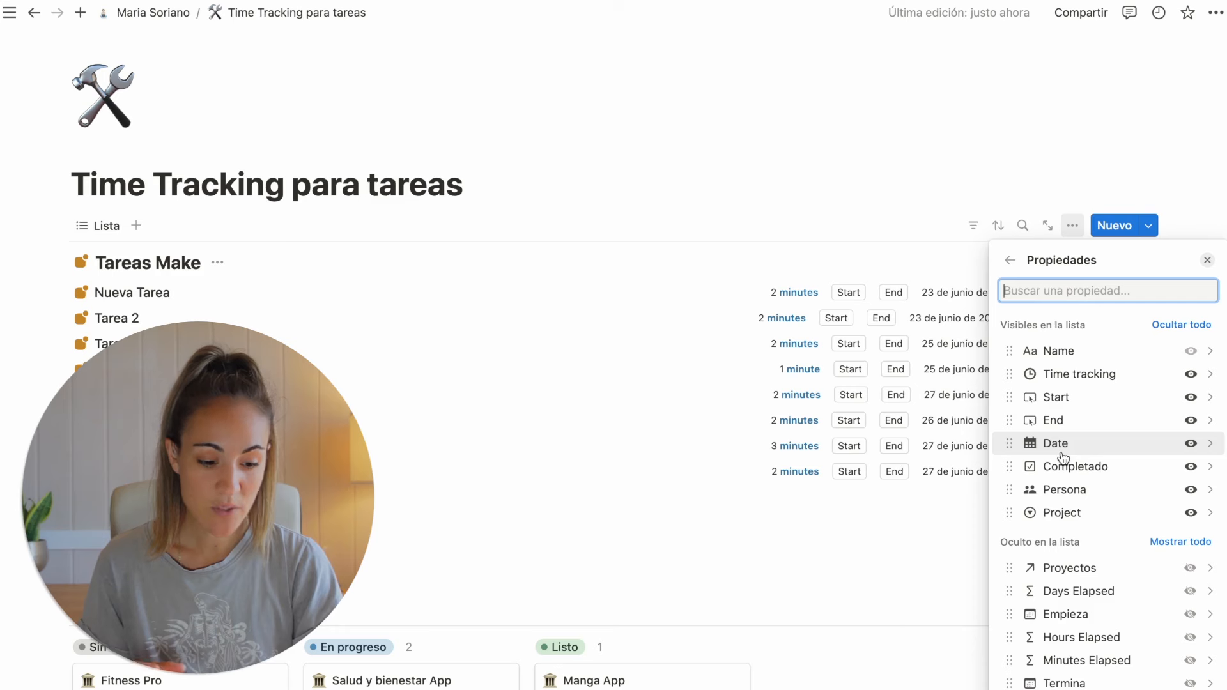
left_click(1207, 571)
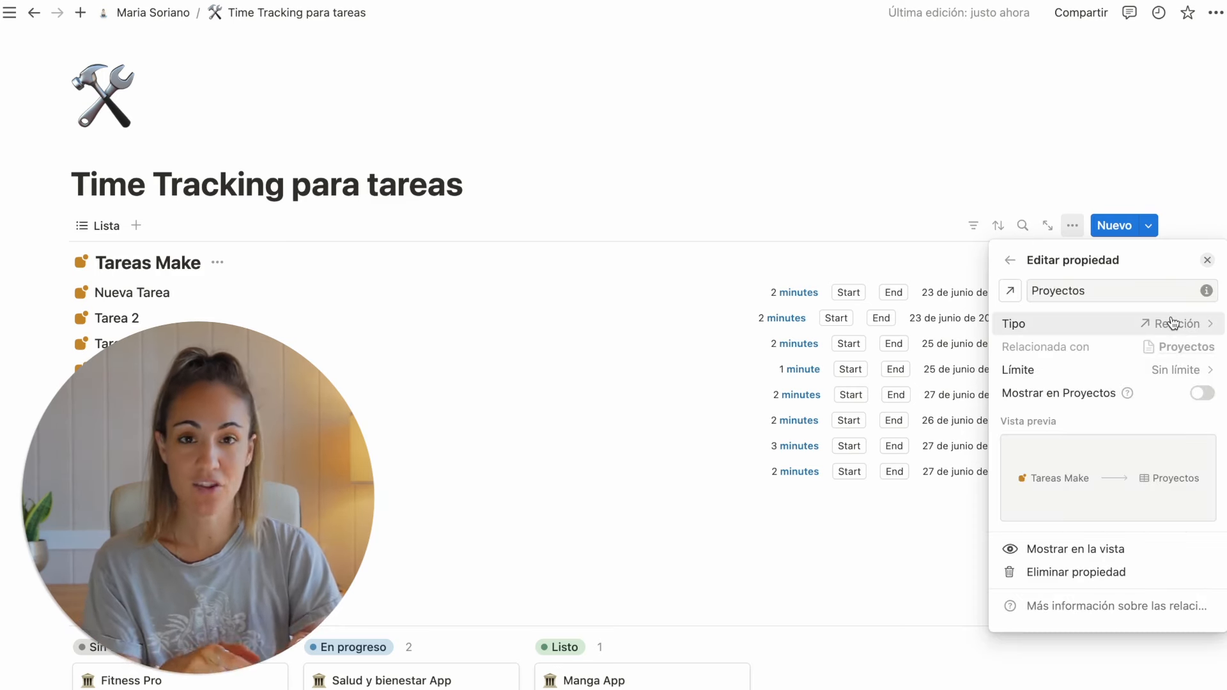
left_click(550, 540)
scroll(423, 353, "down", 6)
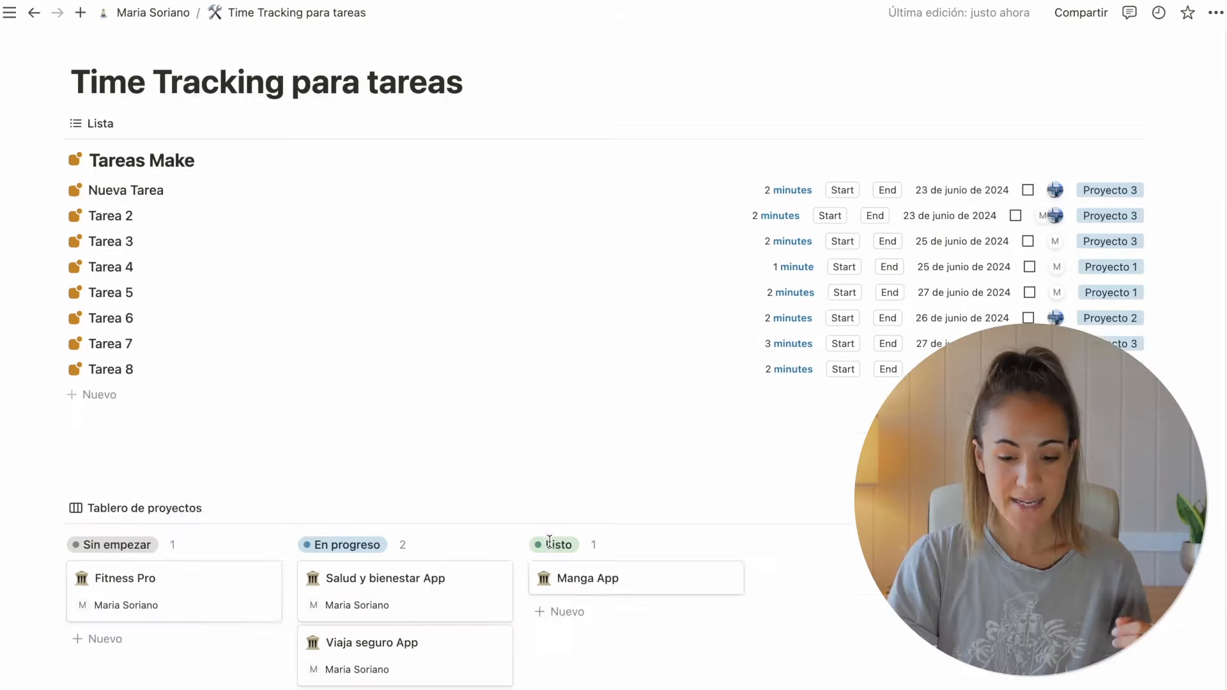
scroll(483, 441, "up", 3)
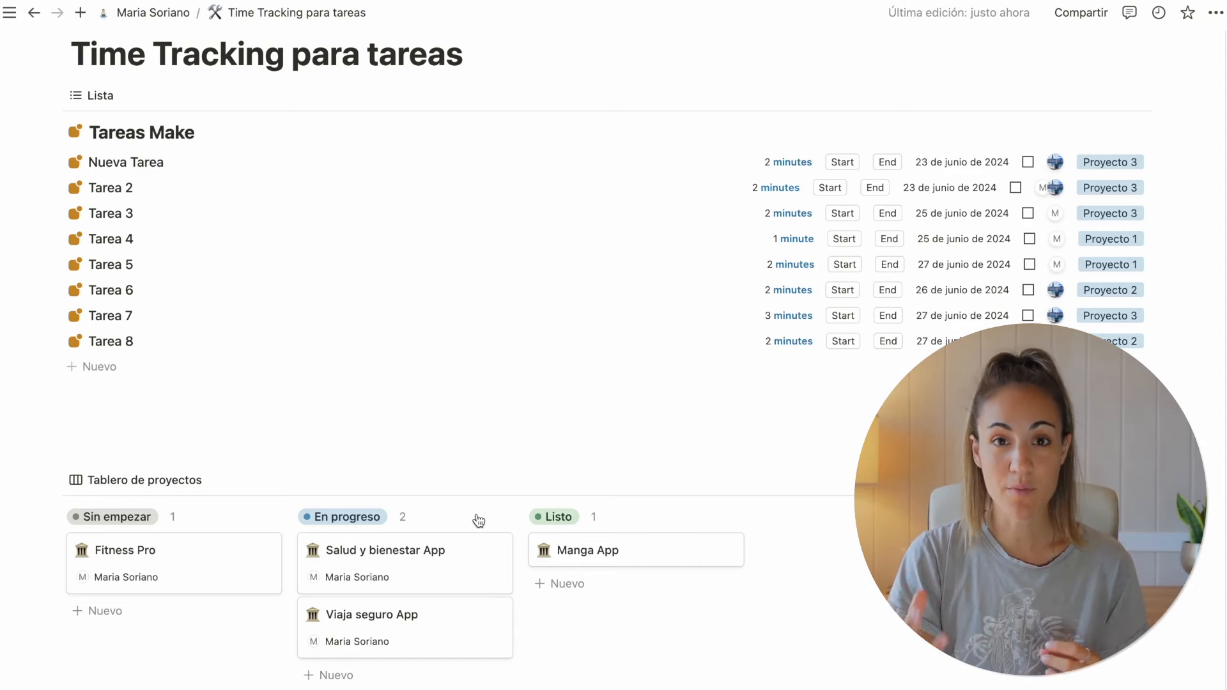
scroll(478, 521, "up", 3)
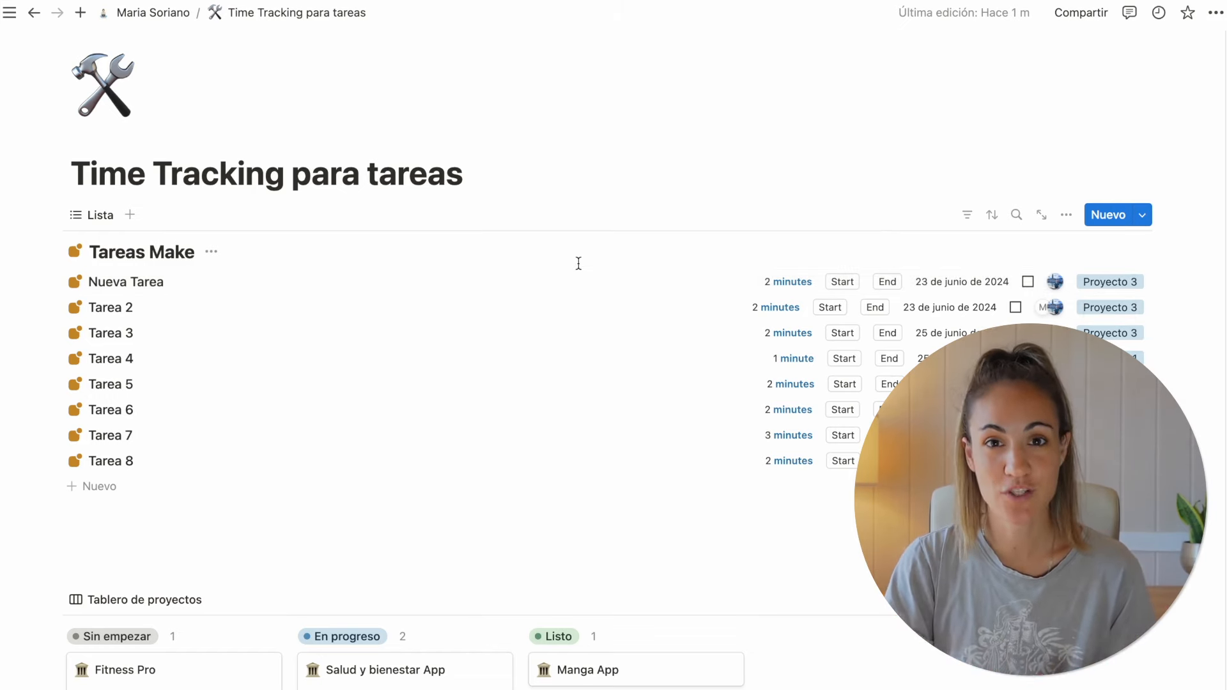
Step: Switch to the Tareas Notion - Slack spreadsheet in Google Sheets and compare its NAME, TIME TRACKING, PROYECTO, PERSONA and FECHA columns with the Notion tasks
key("ctrl+Right")
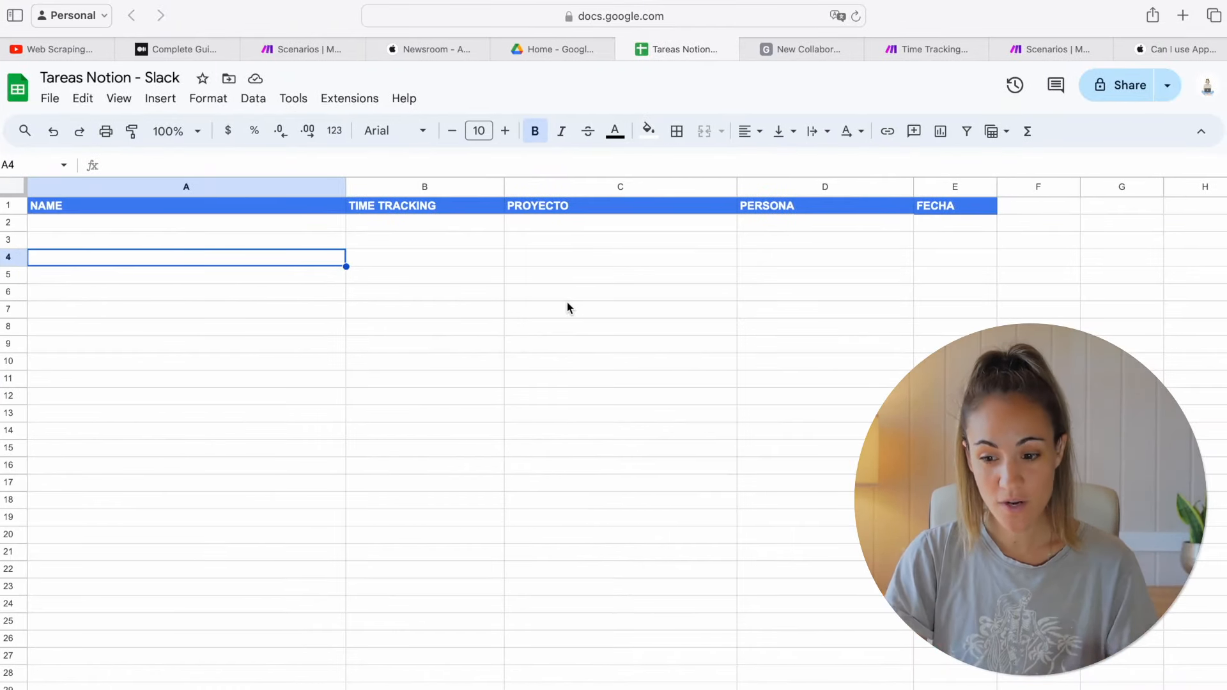
left_click(332, 225)
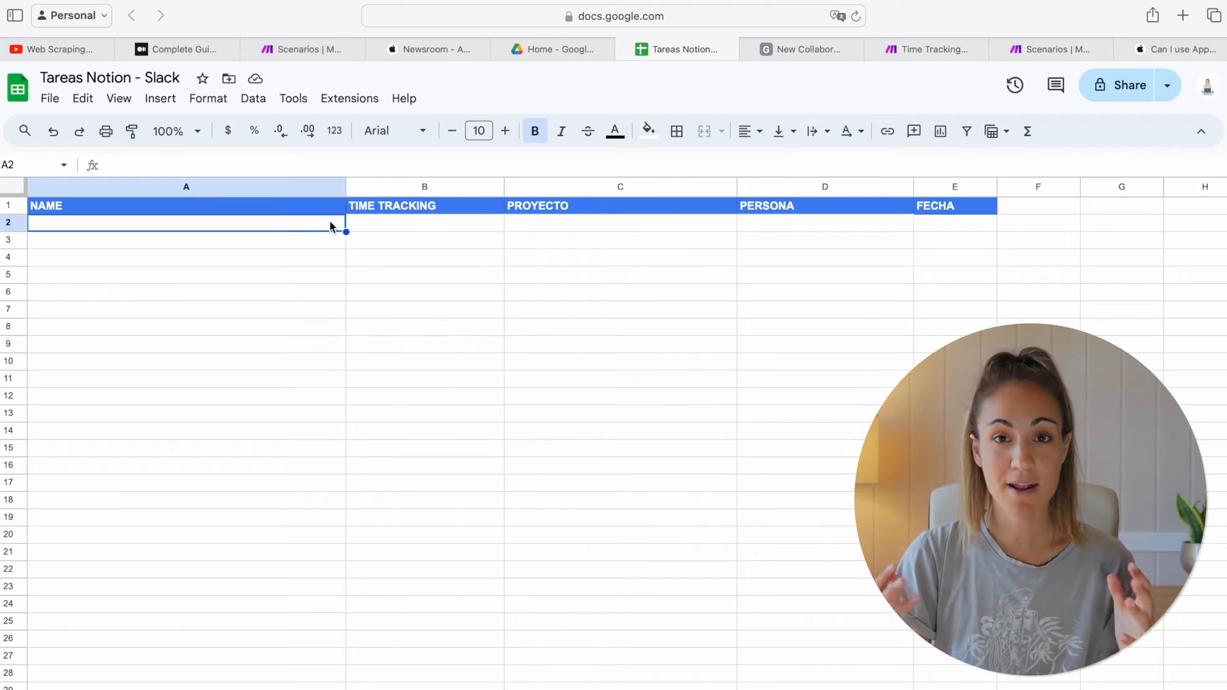
key("ctrl+Left")
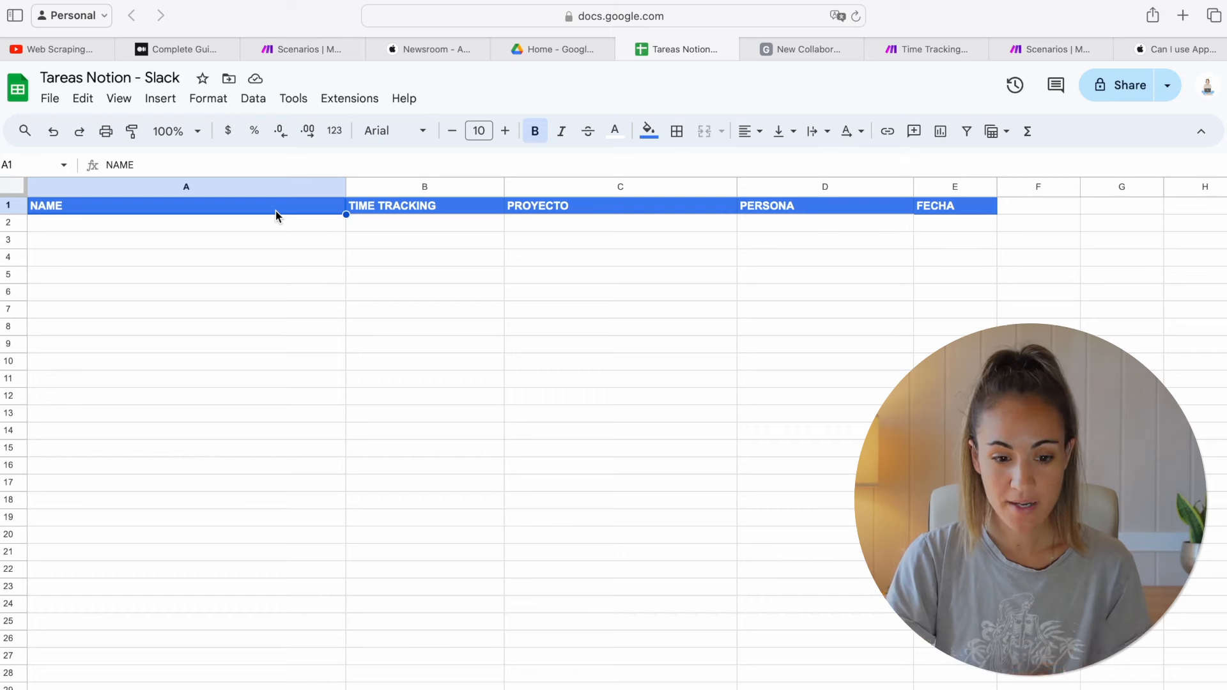
left_click(404, 209)
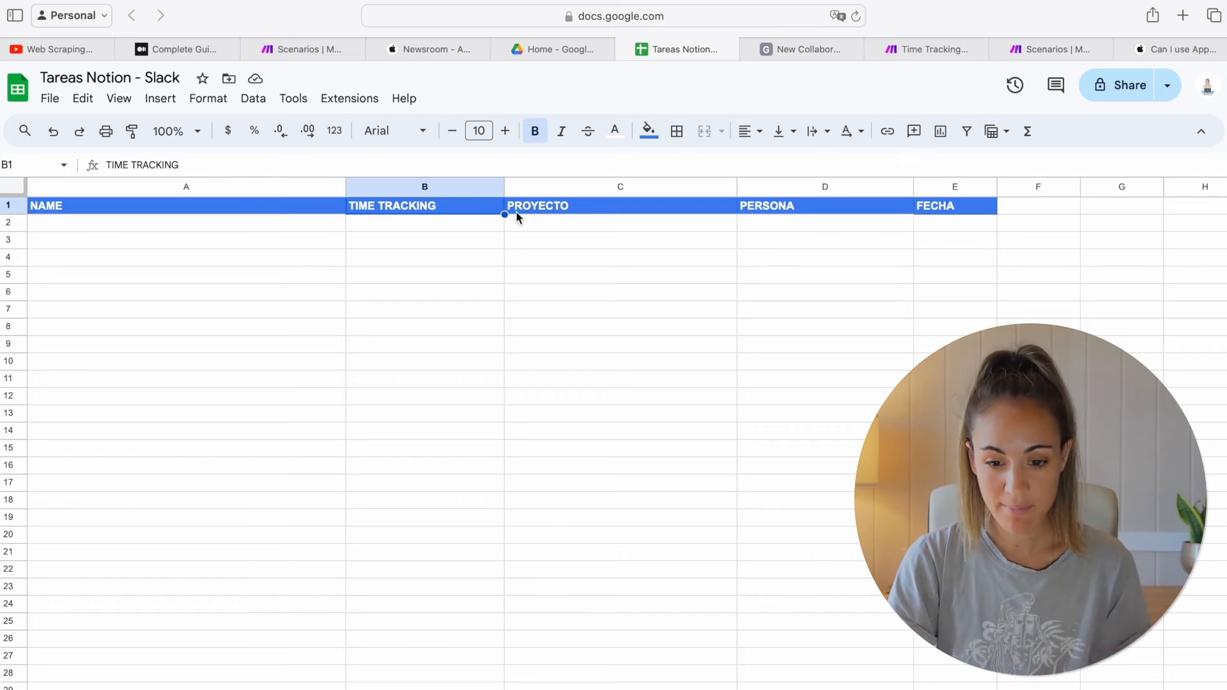
left_click(458, 227)
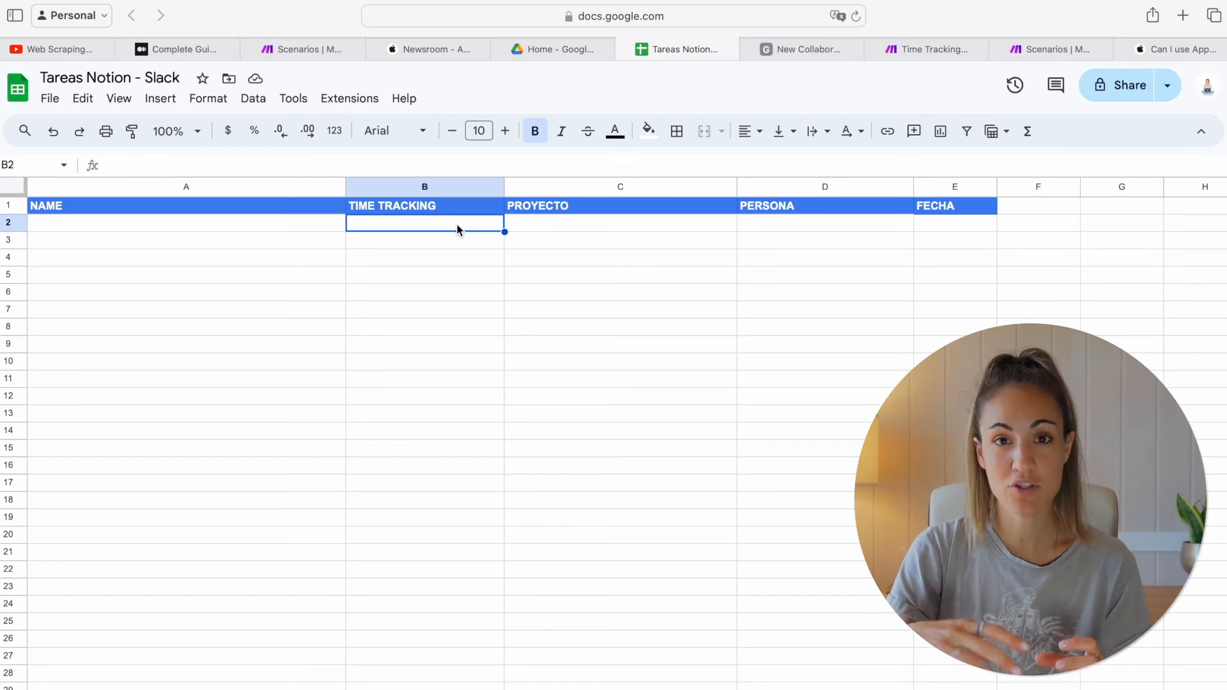
left_click(581, 212)
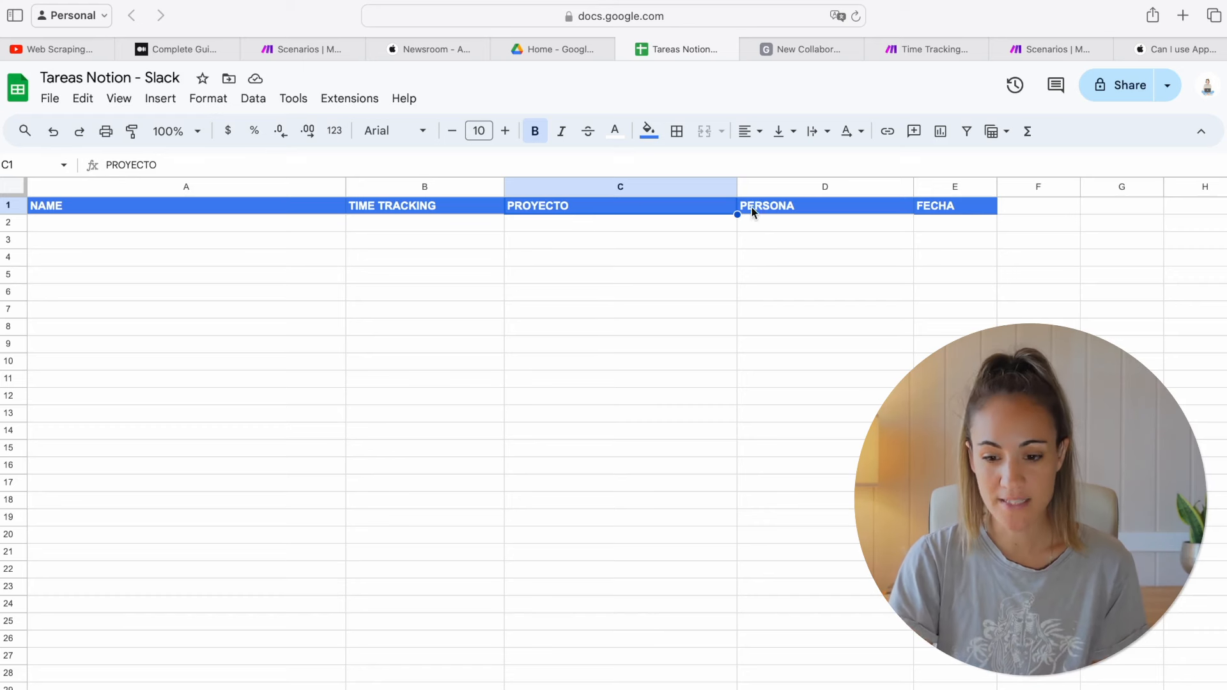
left_click(785, 212)
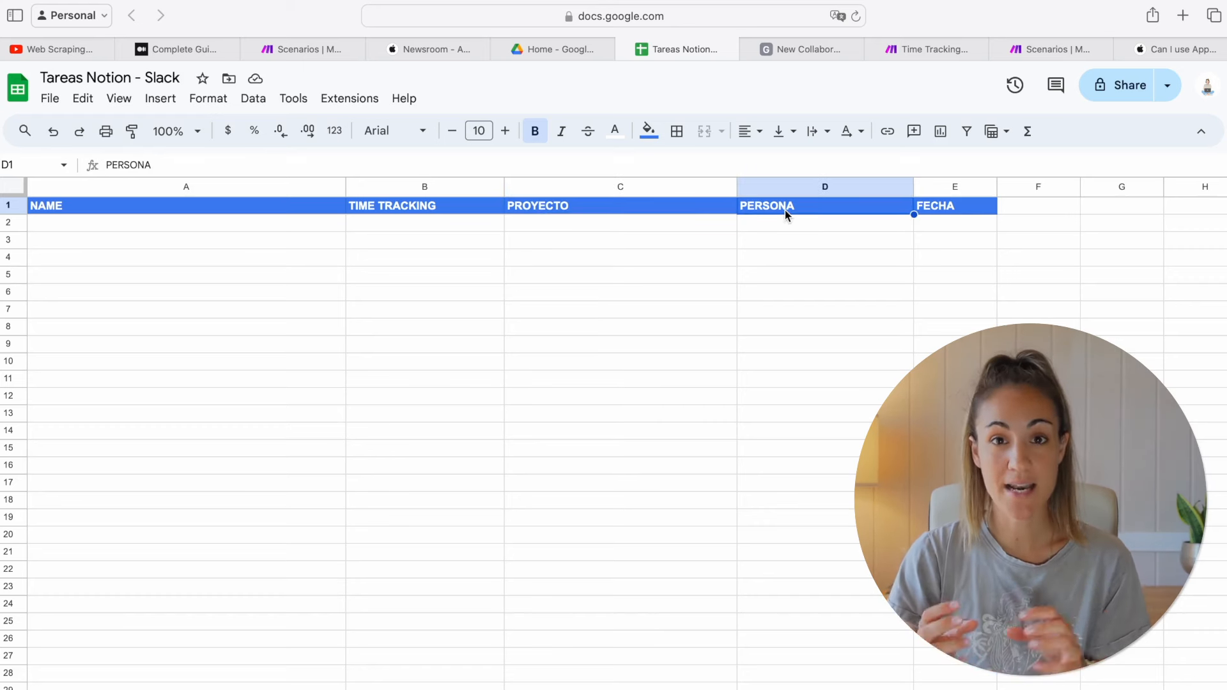
left_click(950, 206)
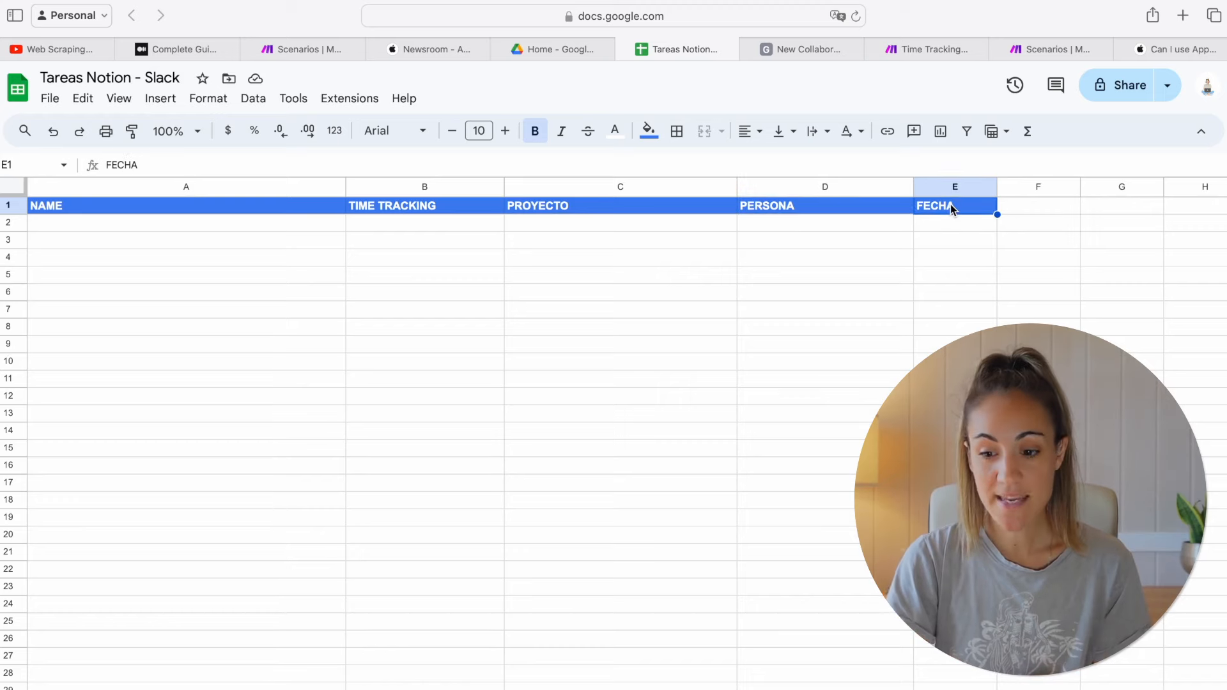
left_click(317, 211, "shift")
key("ctrl+Left")
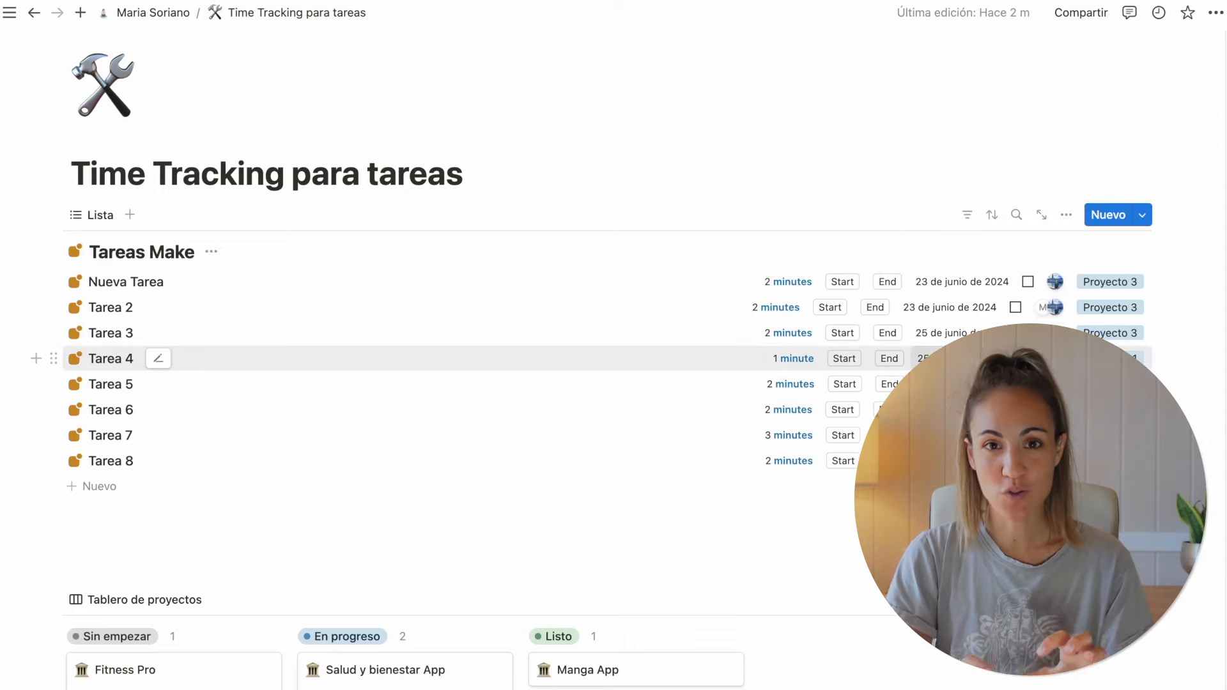
key("ctrl+Right")
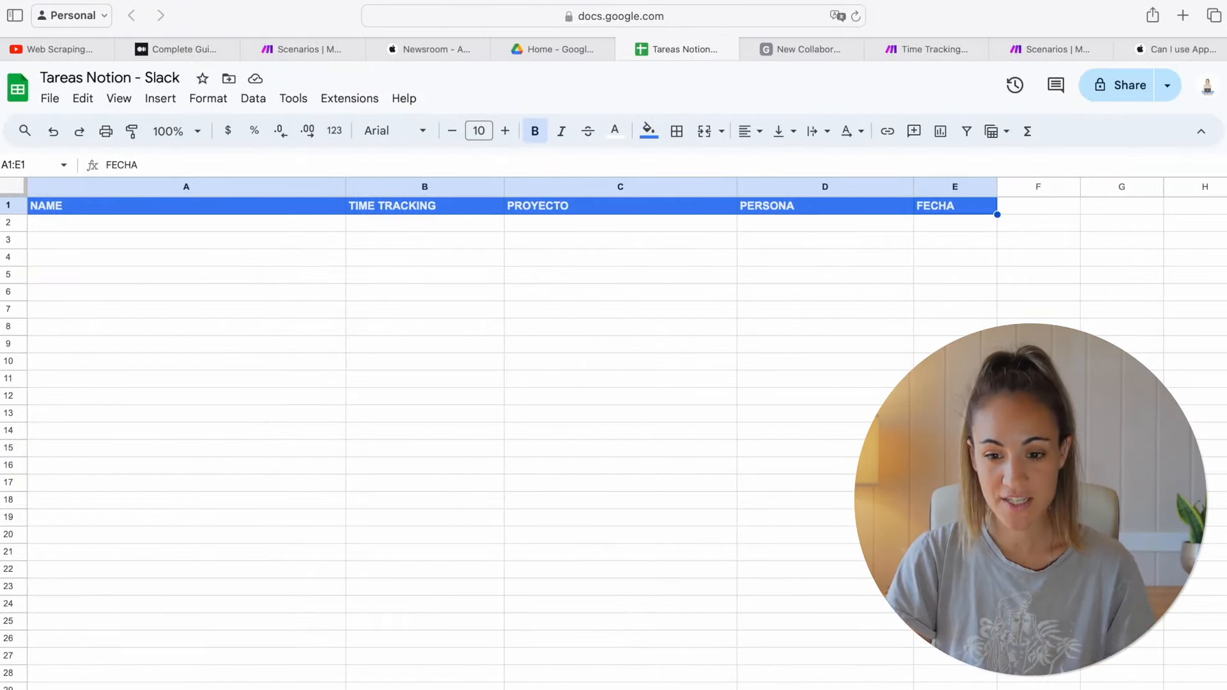
left_click(955, 361)
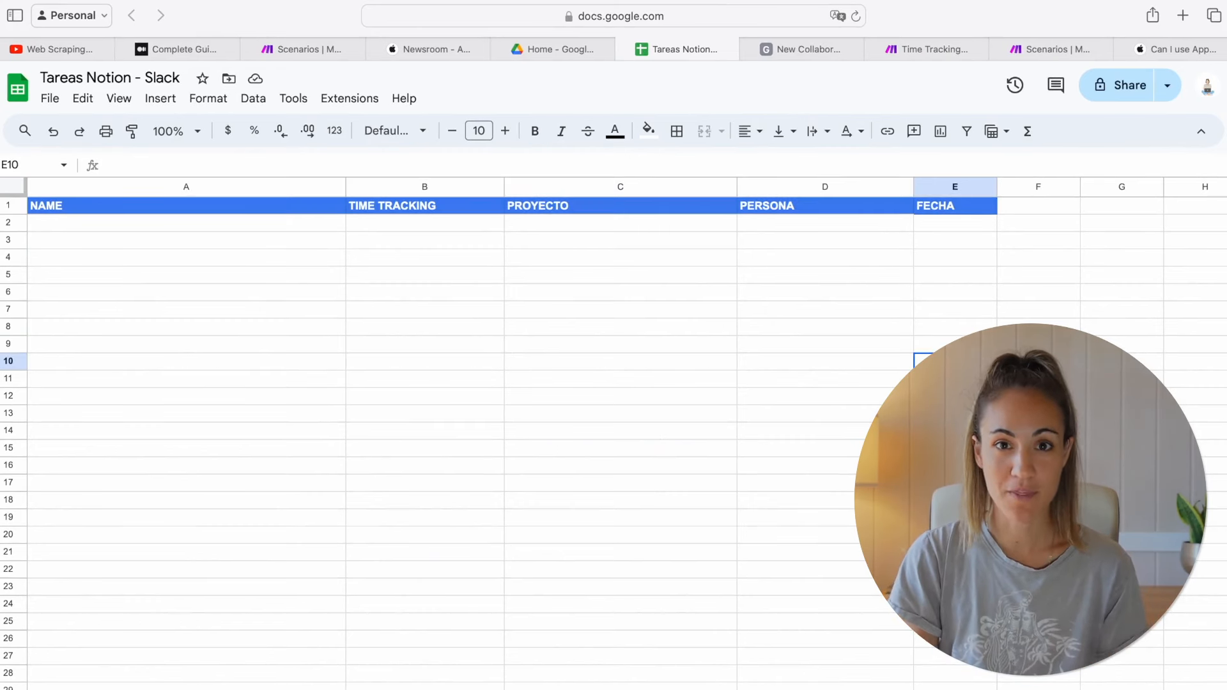
Step: Switch to Make and create a new scenario
left_click(1043, 50)
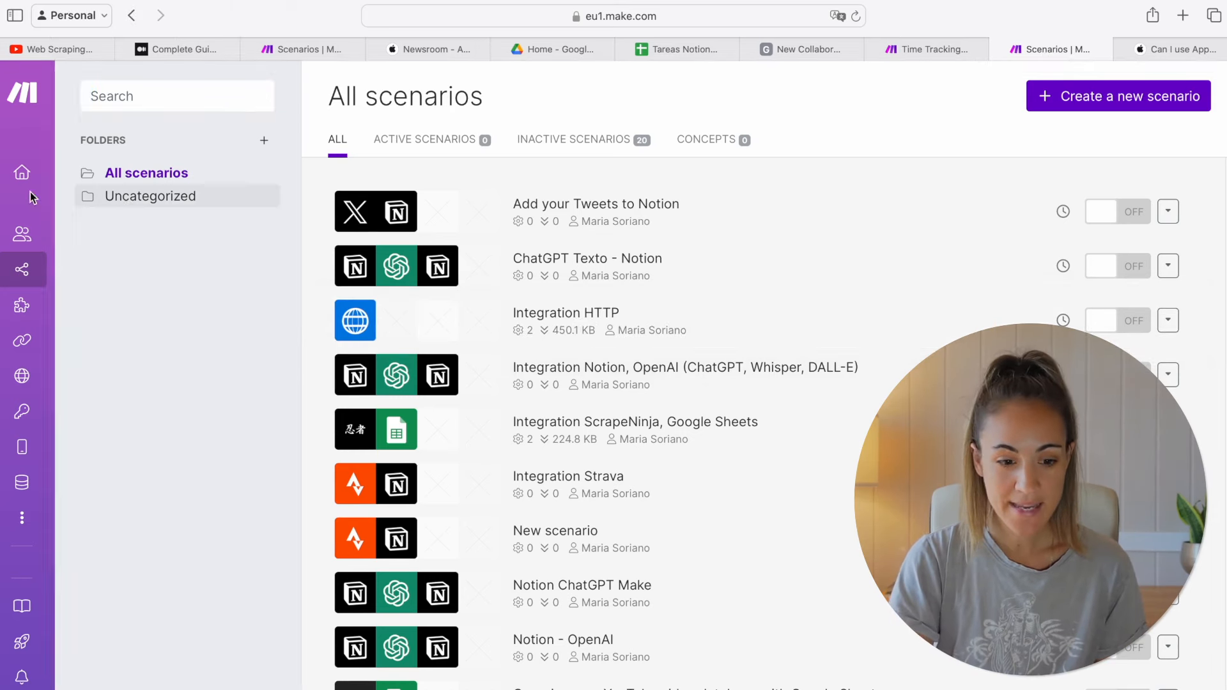
mouse_move(45, 306)
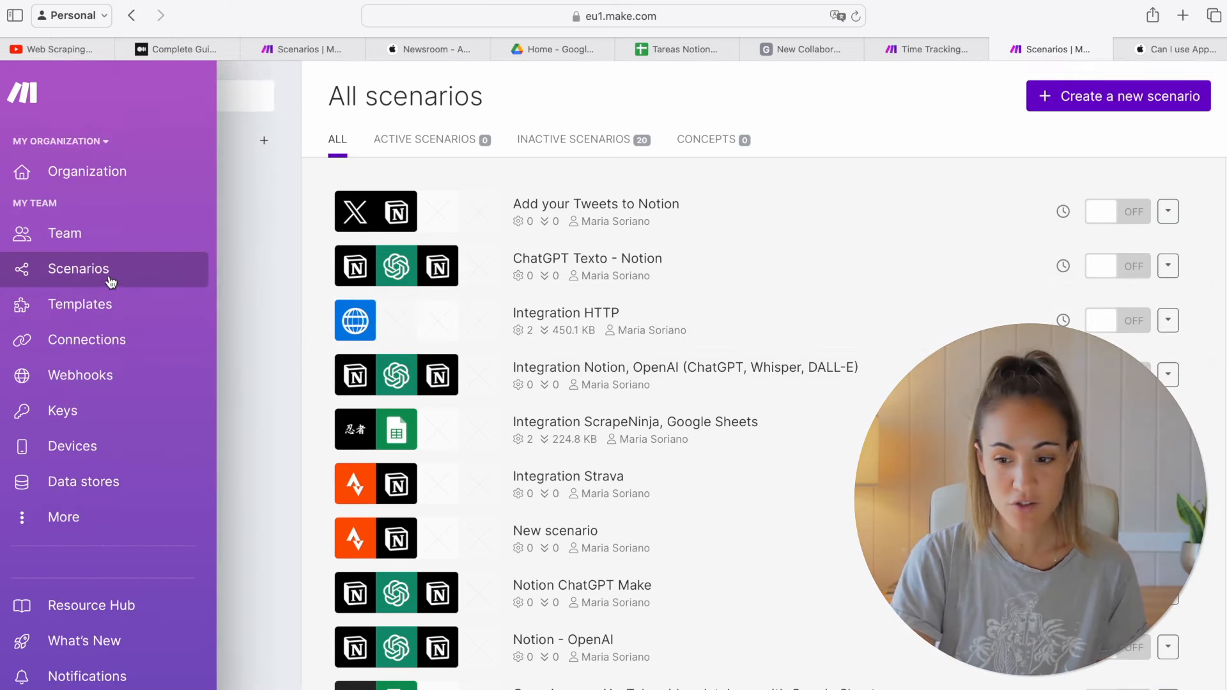
left_click(1099, 104)
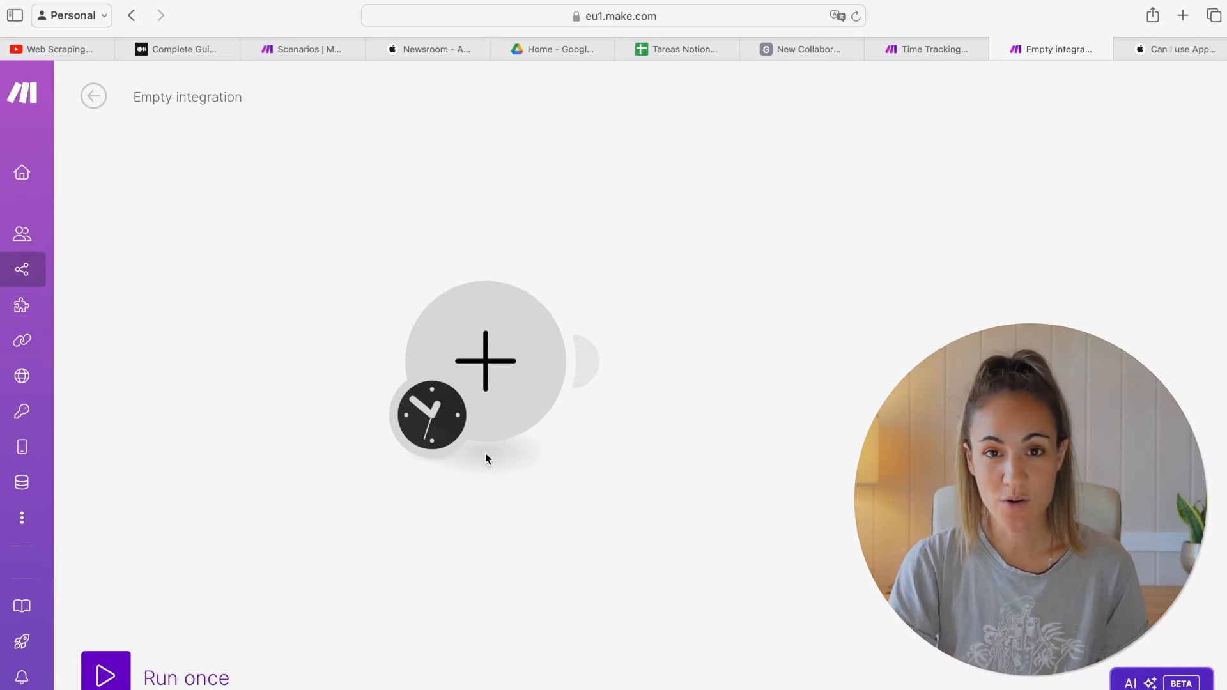
Step: Add a Notion Watch Database Items module as the scenario's trigger and set it to watch items by updated time
left_click(508, 386)
left_click(665, 339)
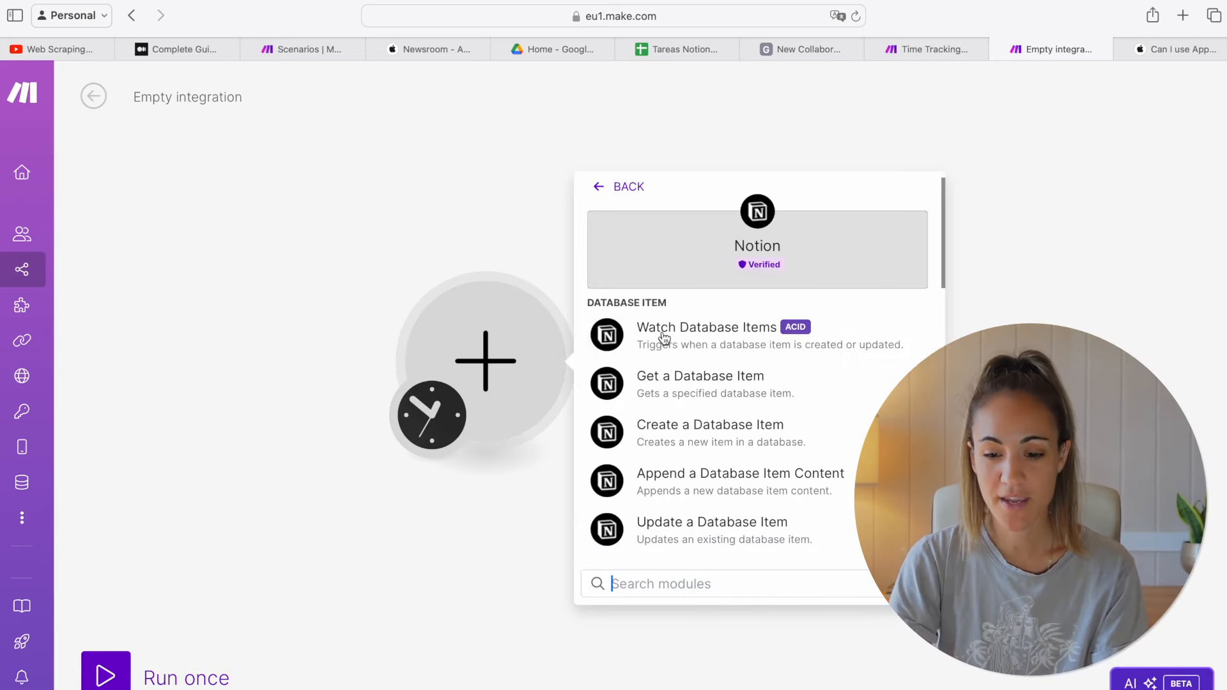
left_click(723, 339)
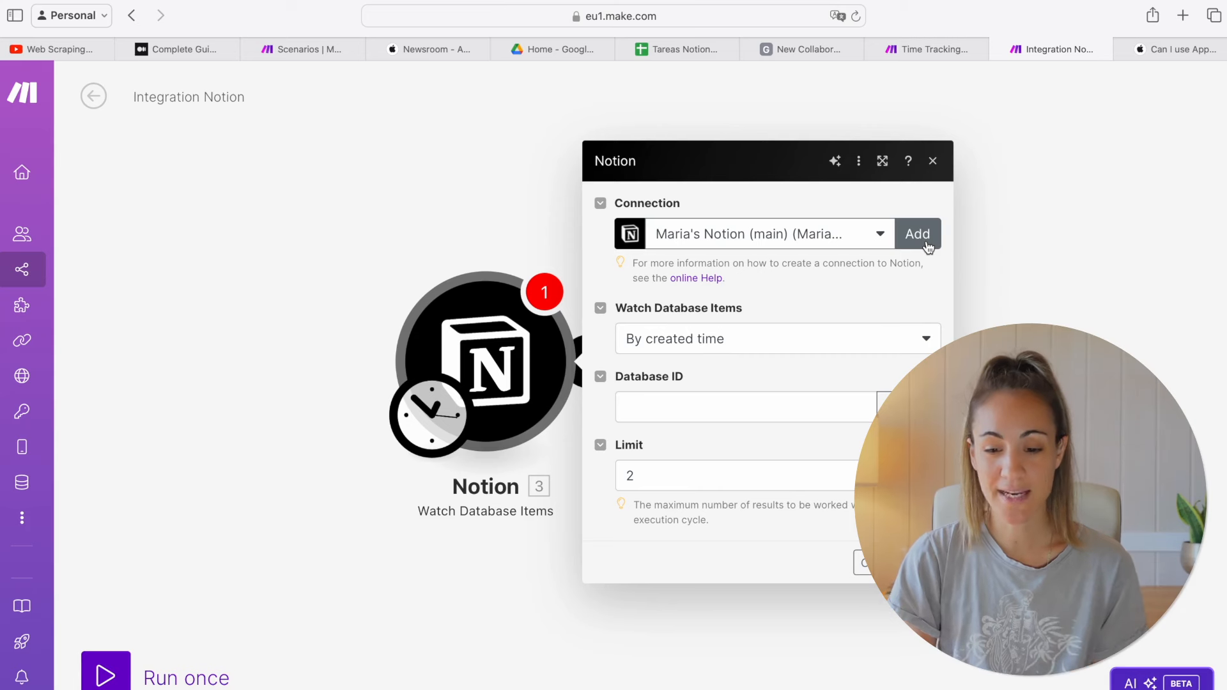
left_click(767, 338)
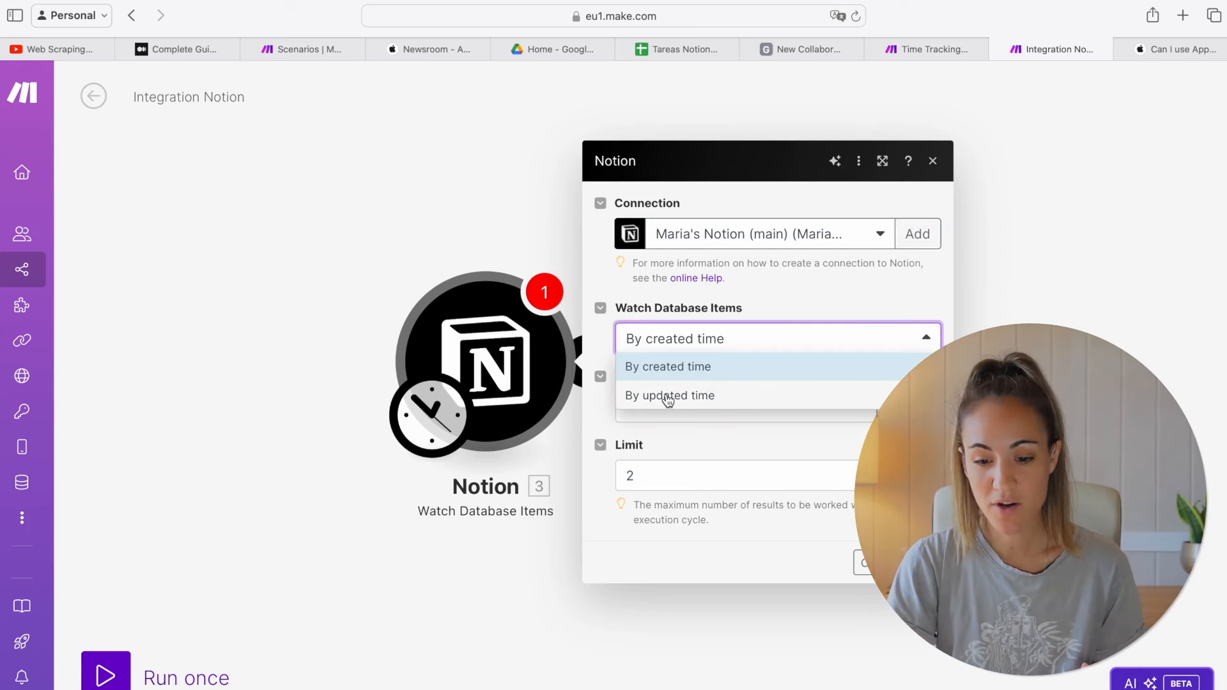
left_click(733, 396)
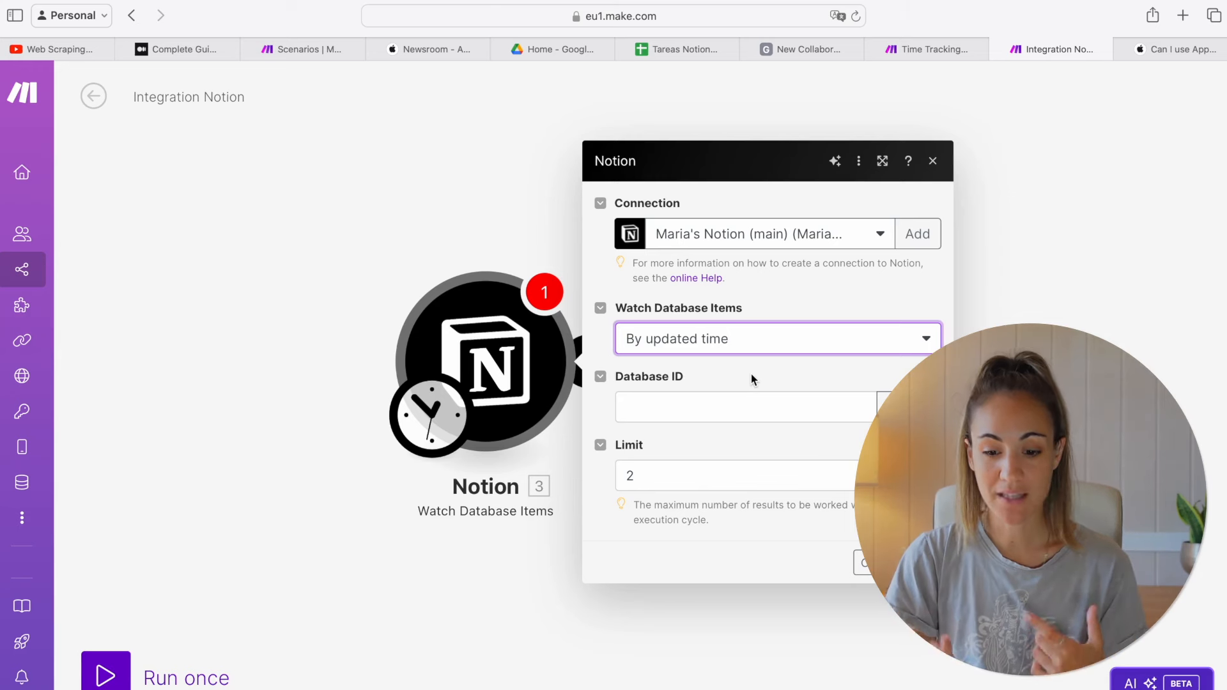
Step: Open the database search for the Notion trigger's Database ID
left_click(697, 378)
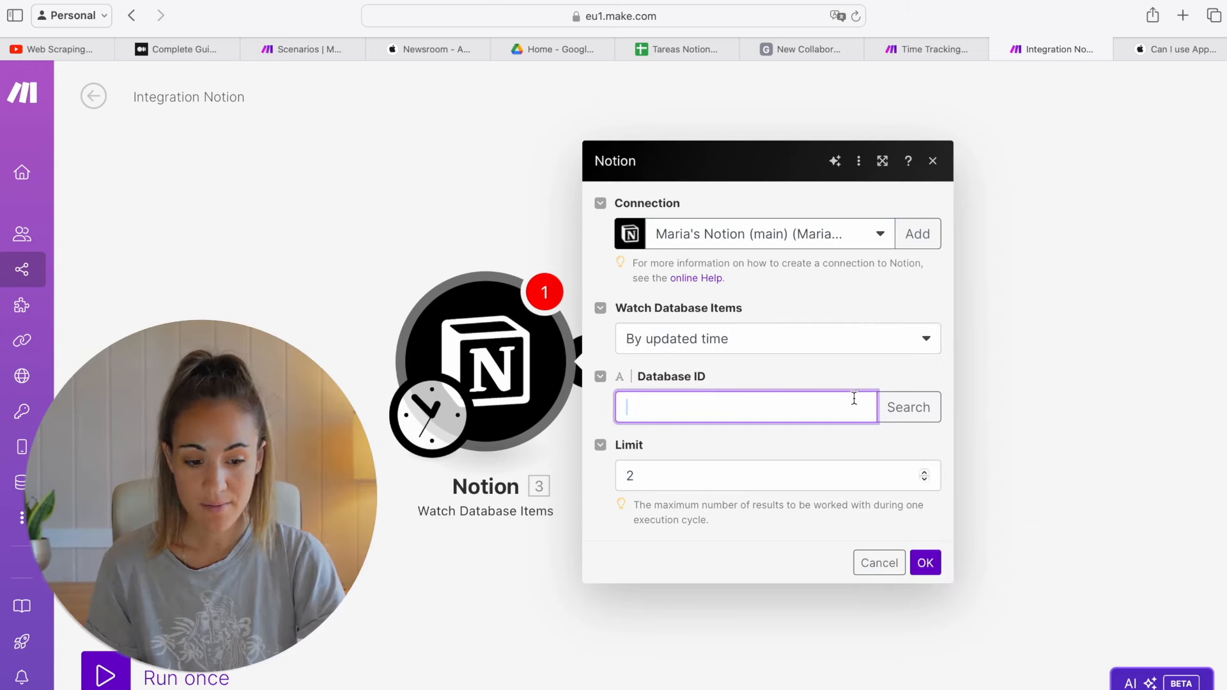
left_click(907, 409)
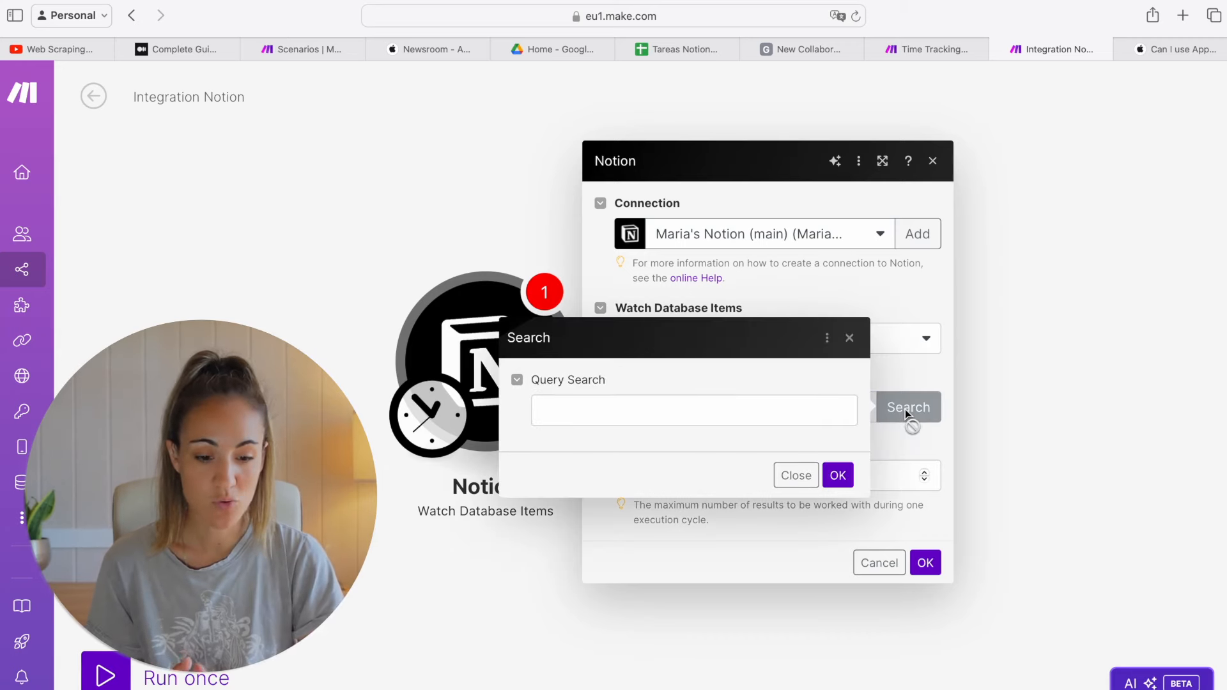
left_click(772, 416)
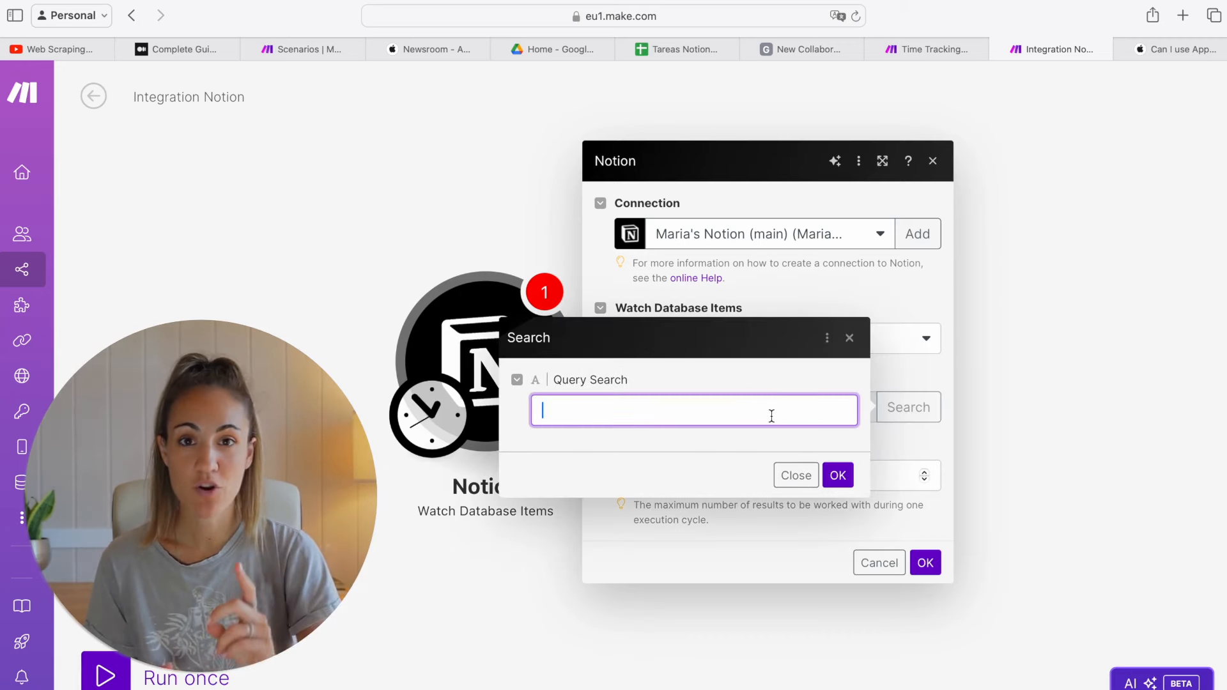
Step: Switch to Notion and check the task database's title and its title display option in the list view's layout settings
key("ctrl+Left")
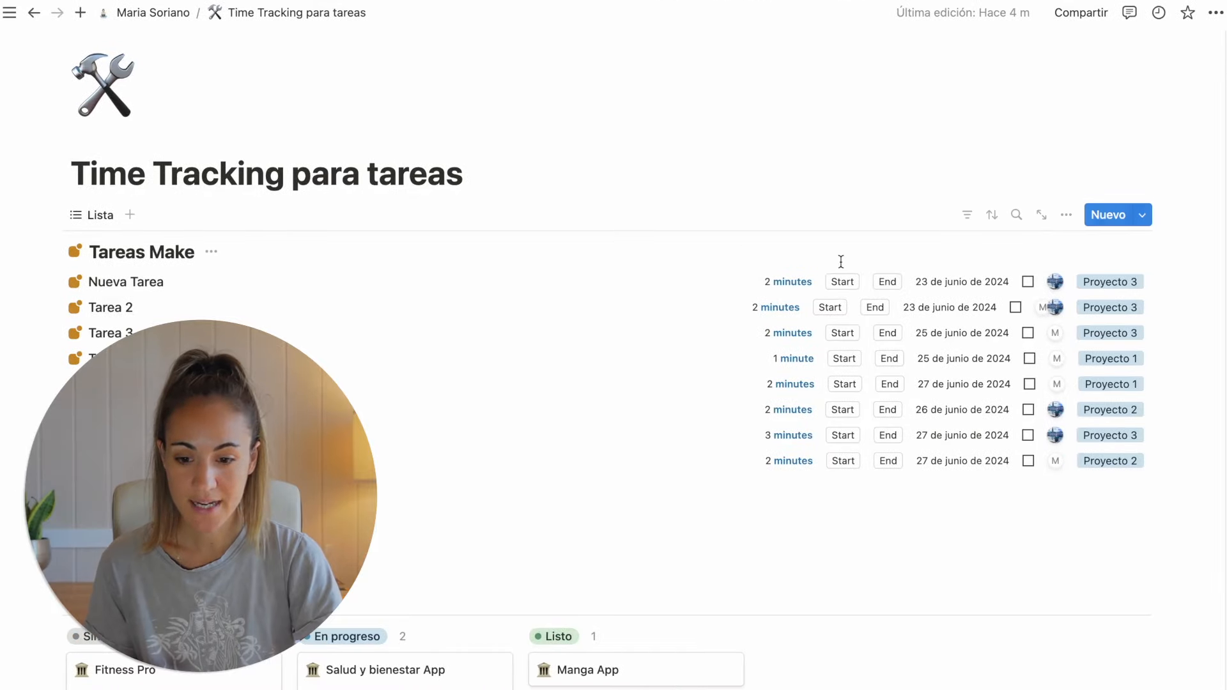
left_click(1066, 217)
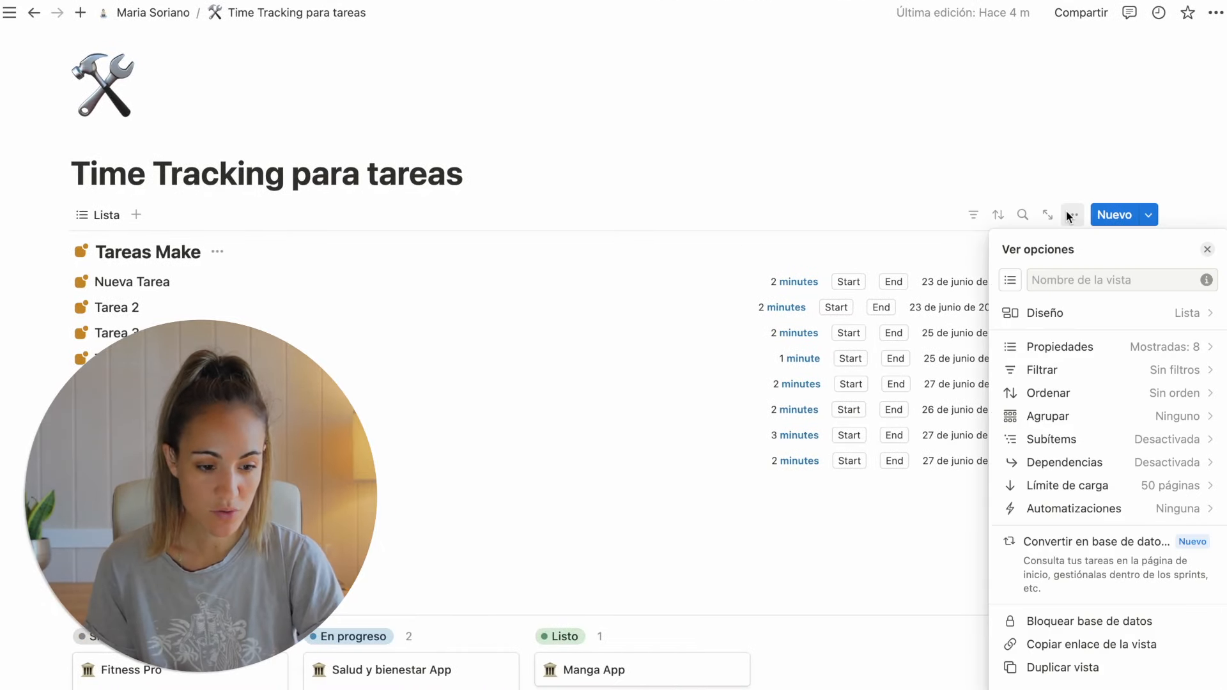
left_click(1050, 310)
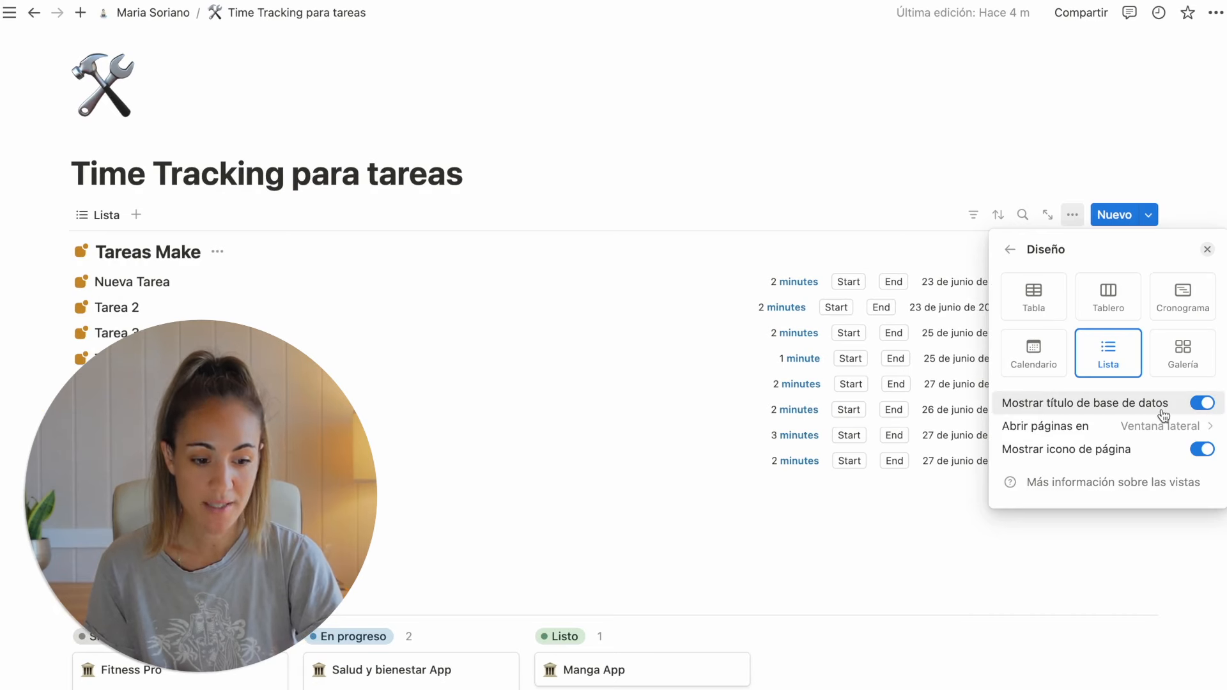
left_click(185, 263)
left_click_drag(194, 259, 206, 285)
key("ctrl+Right")
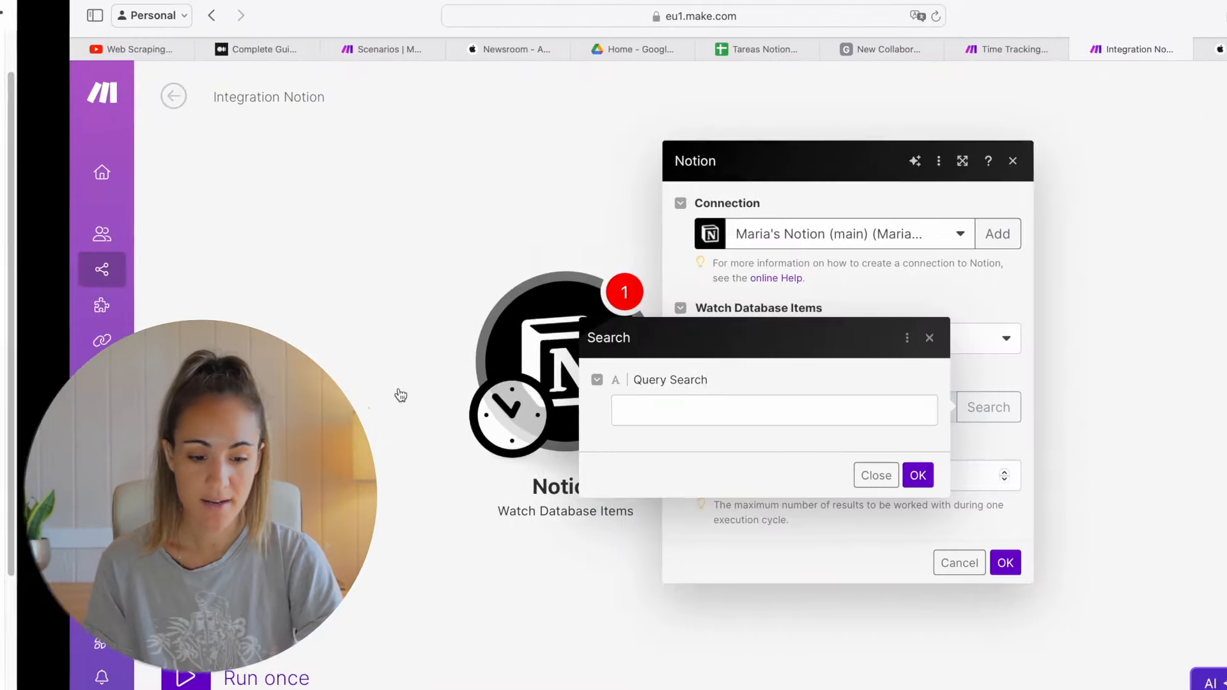
Step: Search for the Tareas Make database in Make and select it as the database the trigger watches
left_click(564, 407)
type("Tareas Am")
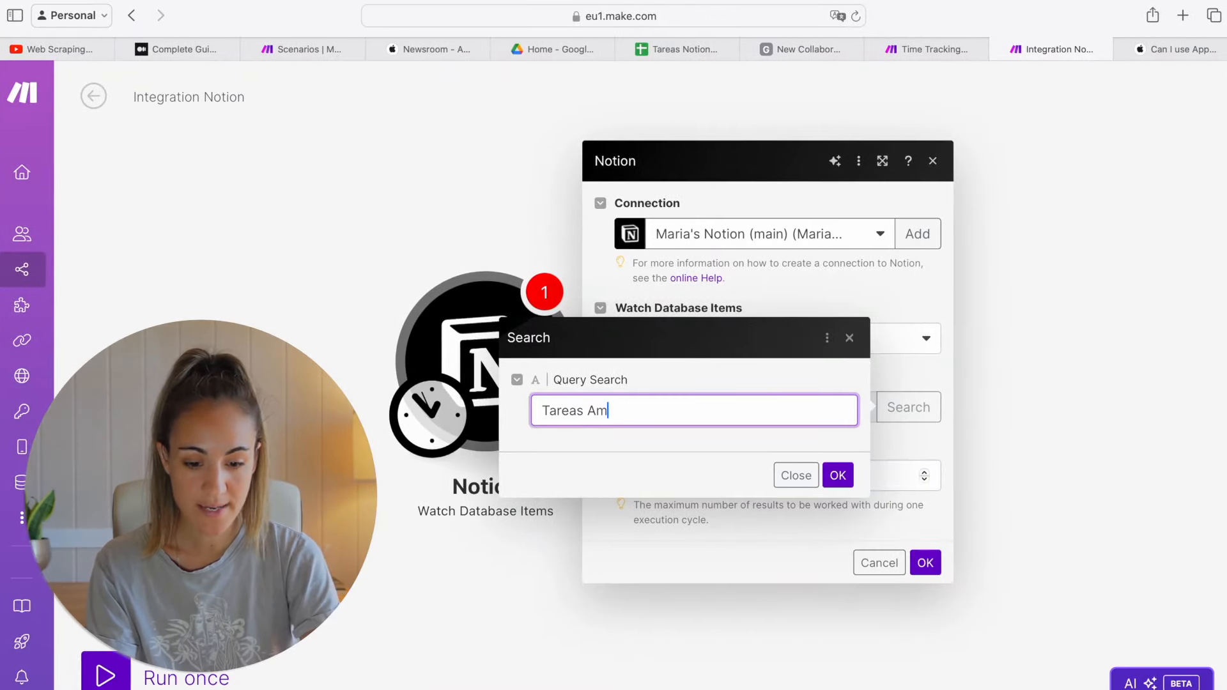
key("BackSpace")
key("BackSpace")
type("Make")
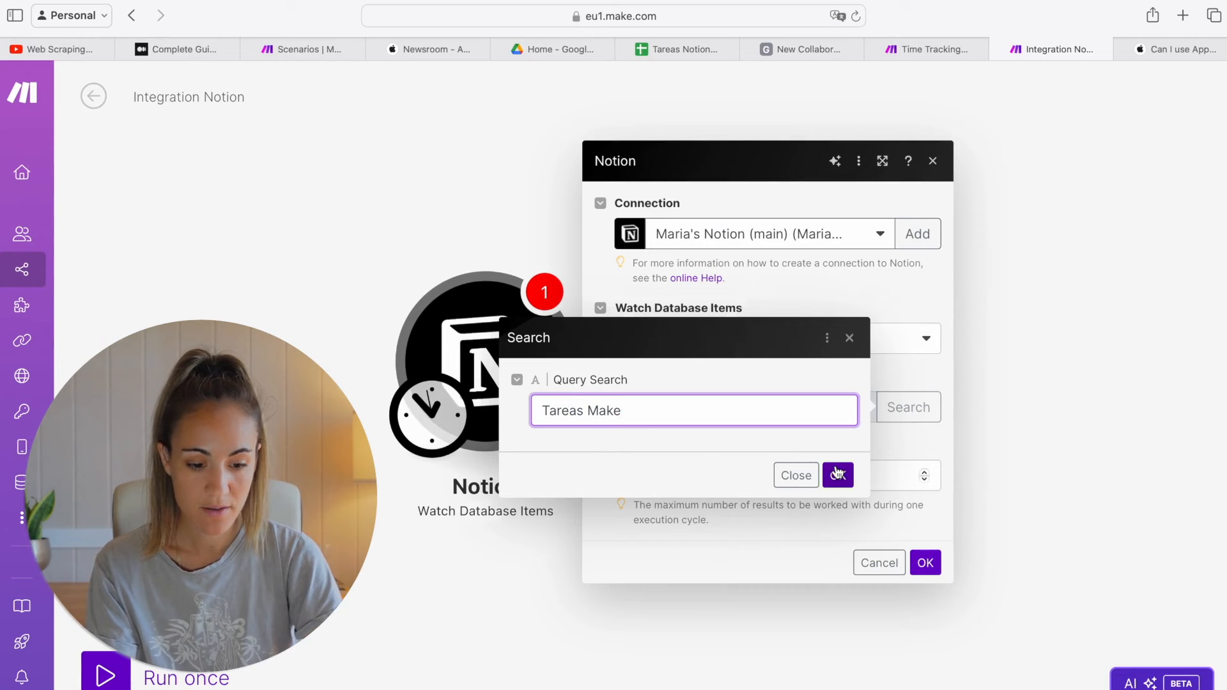
left_click(839, 475)
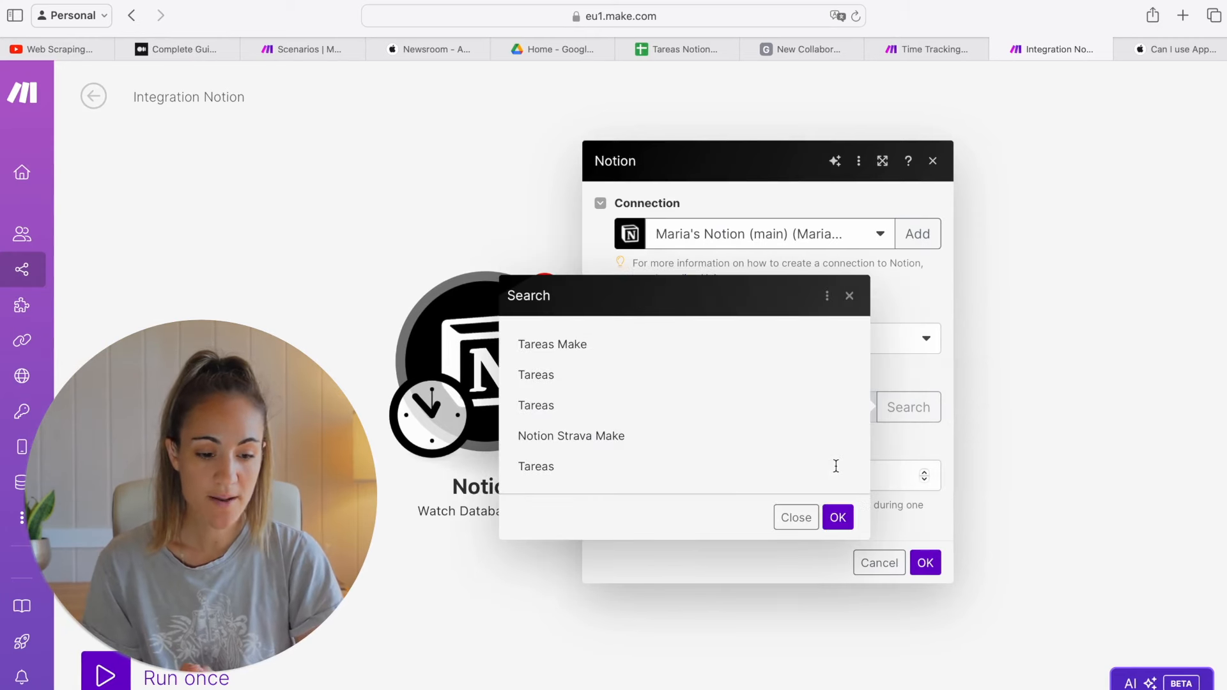
left_click(576, 345)
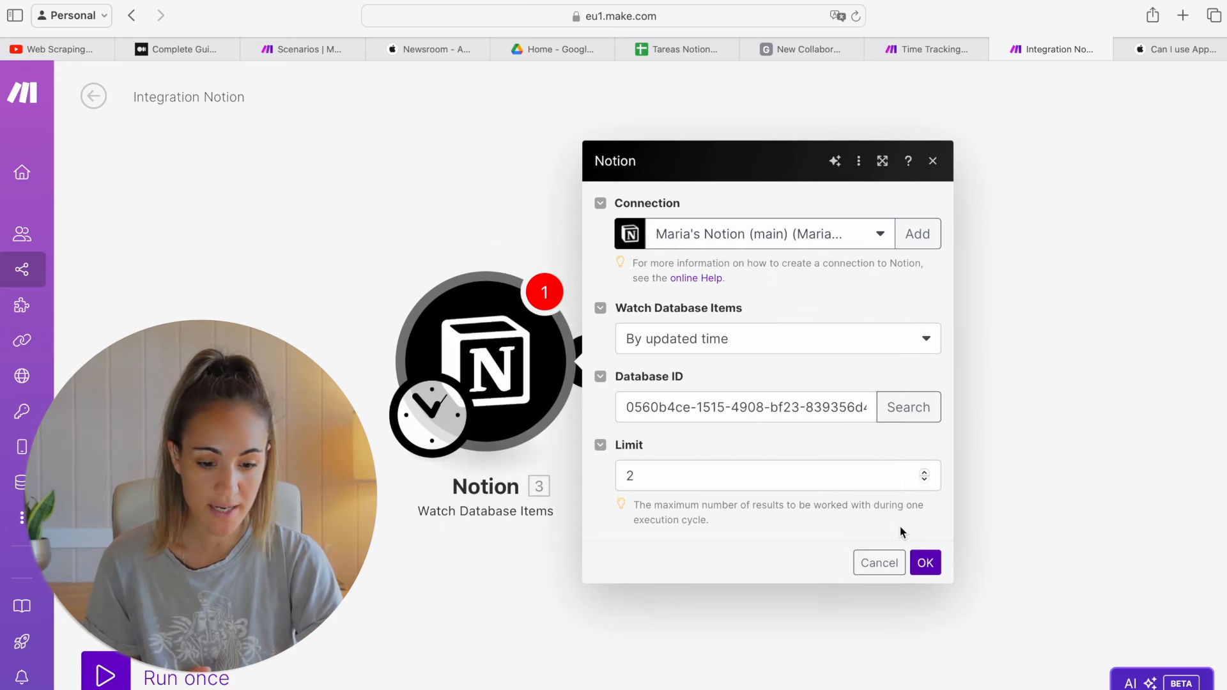
Step: Set the Notion trigger's limit to 100, save its settings and run this module only
left_click_drag(681, 473, 582, 474)
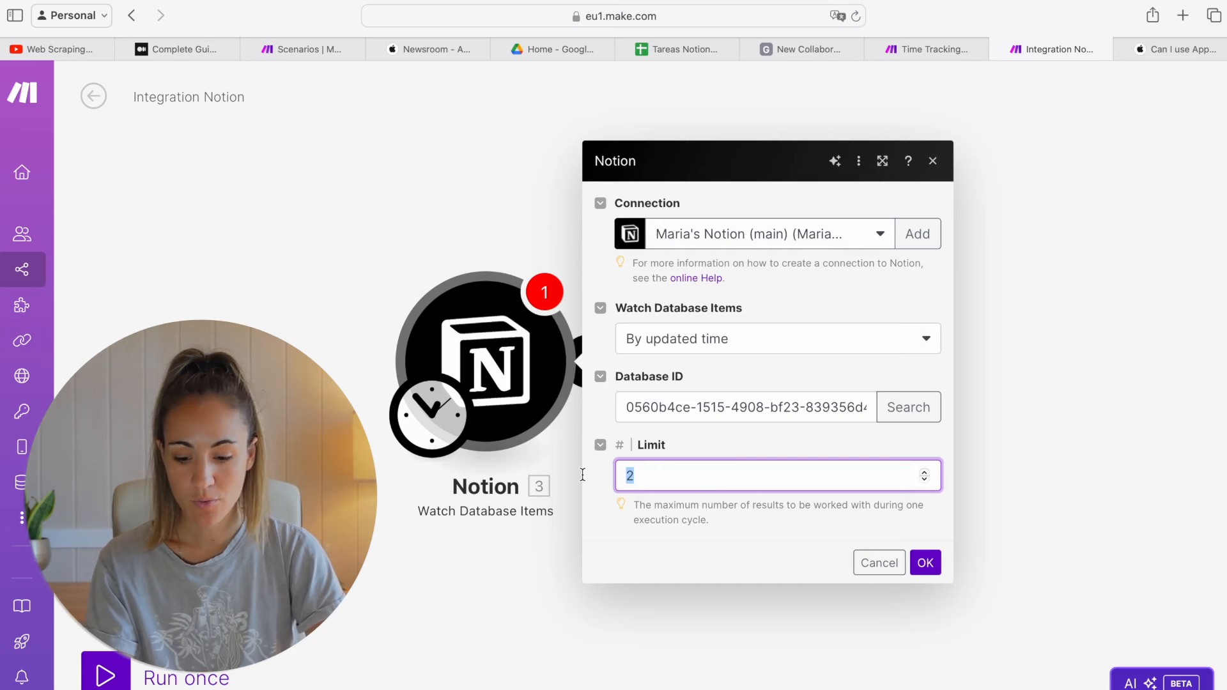
type("100")
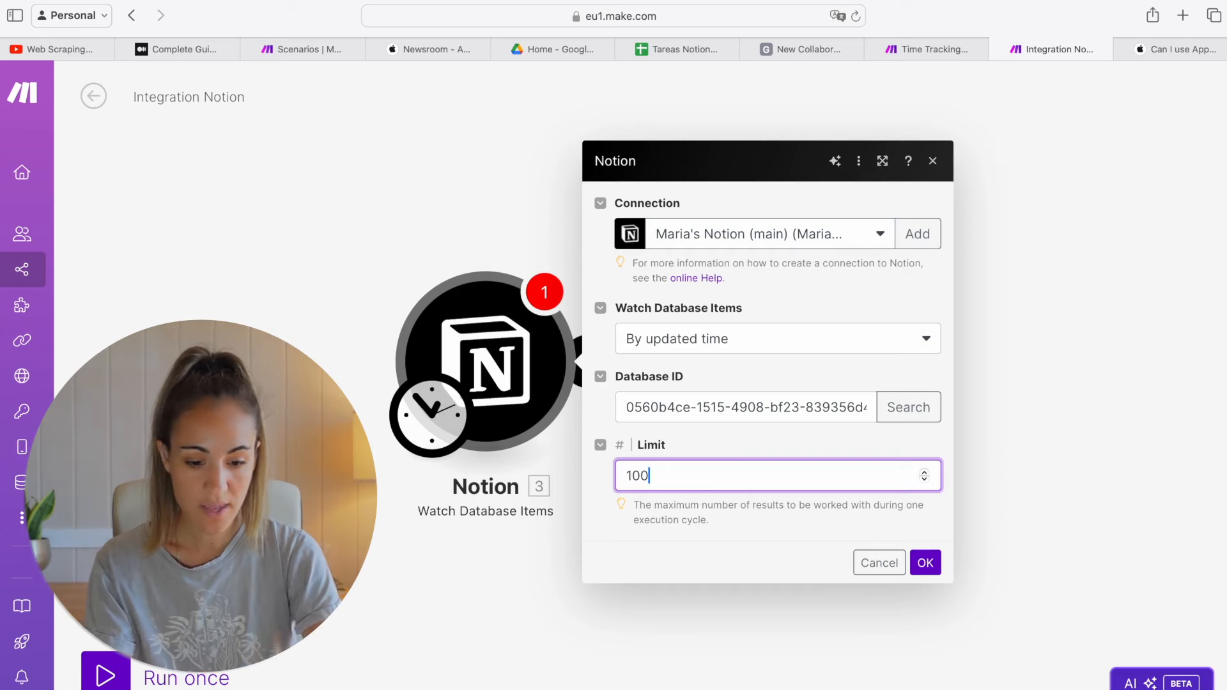
left_click(926, 563)
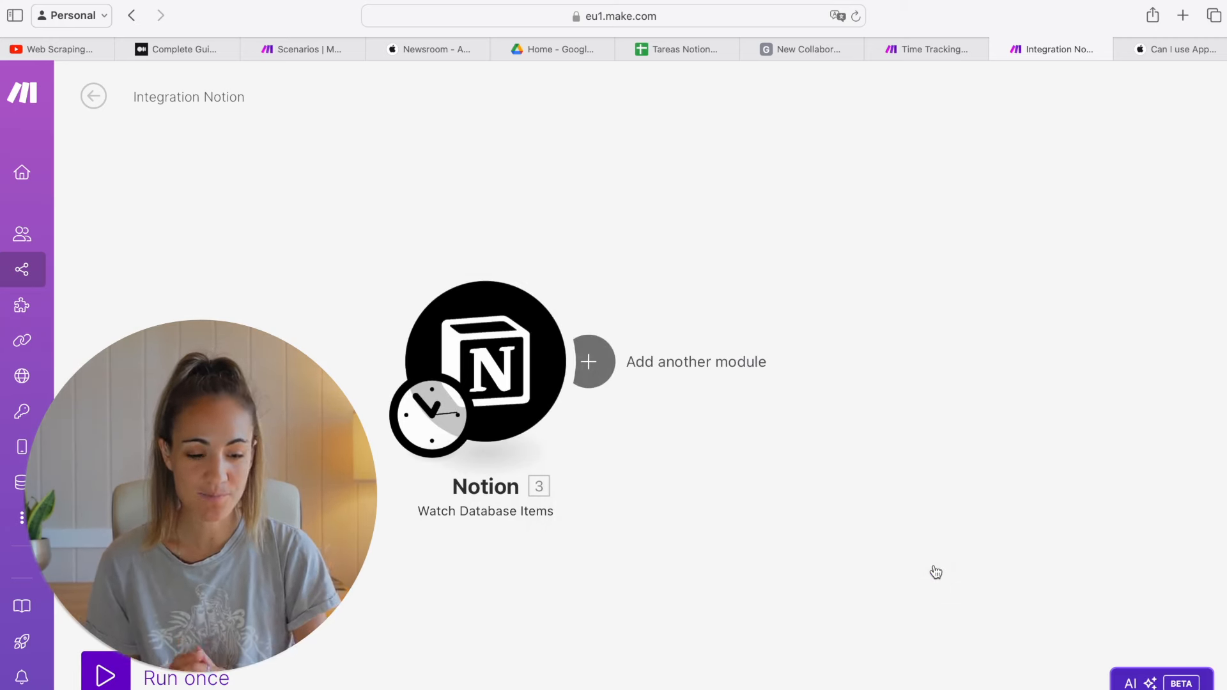
right_click(518, 392)
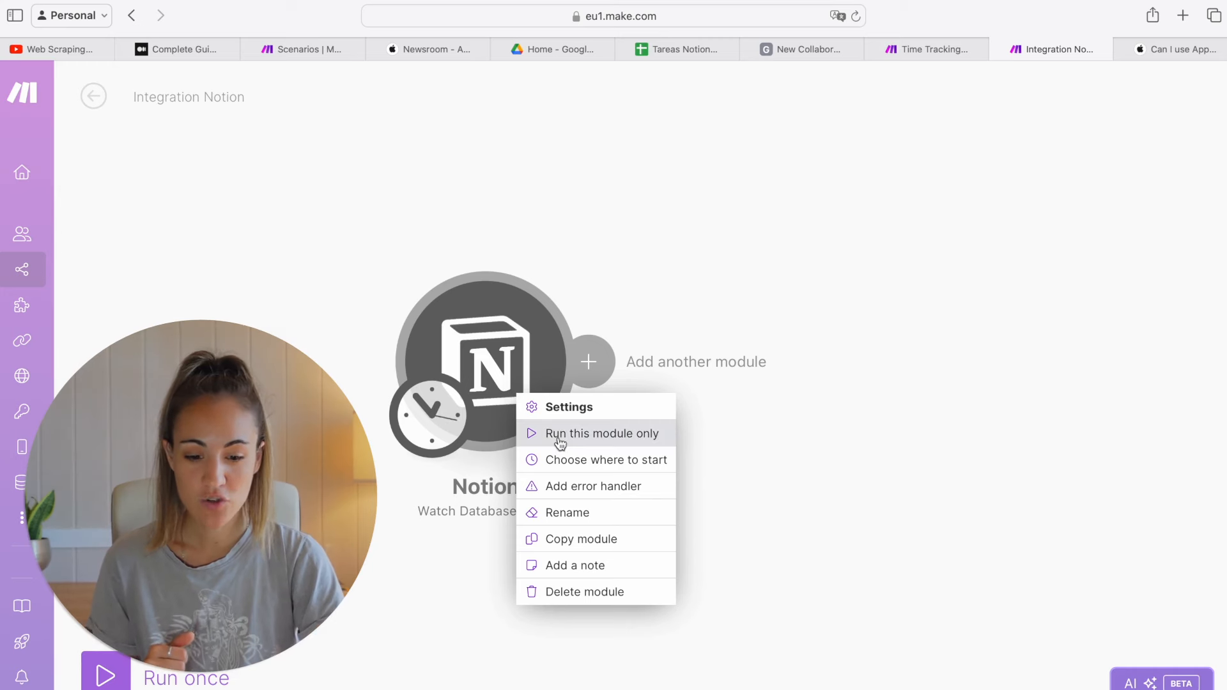
left_click(596, 442)
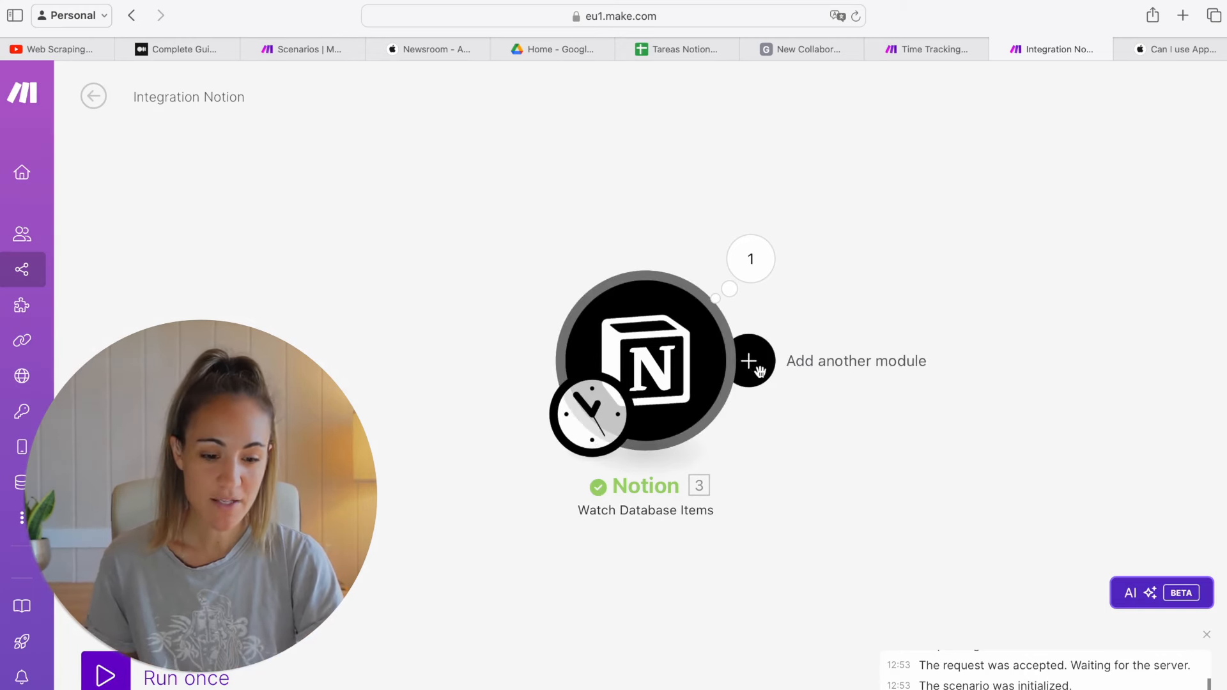
Step: Add a Flow Control Router after the Notion module
left_click(751, 362)
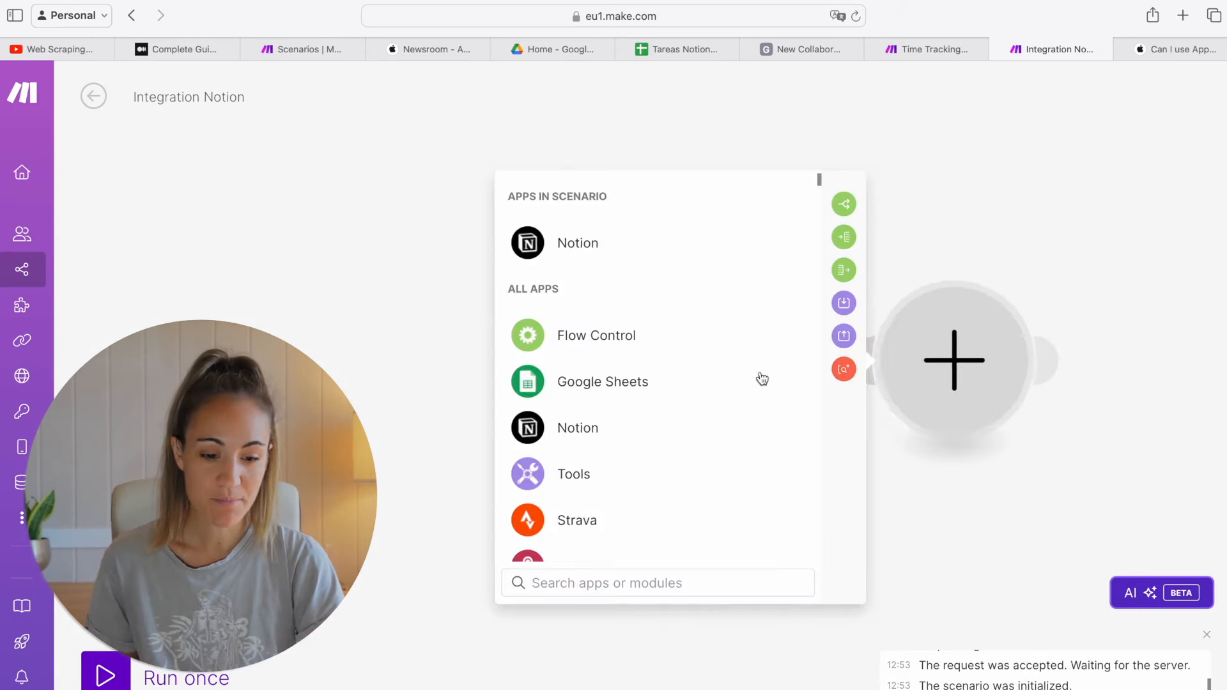
left_click(633, 346)
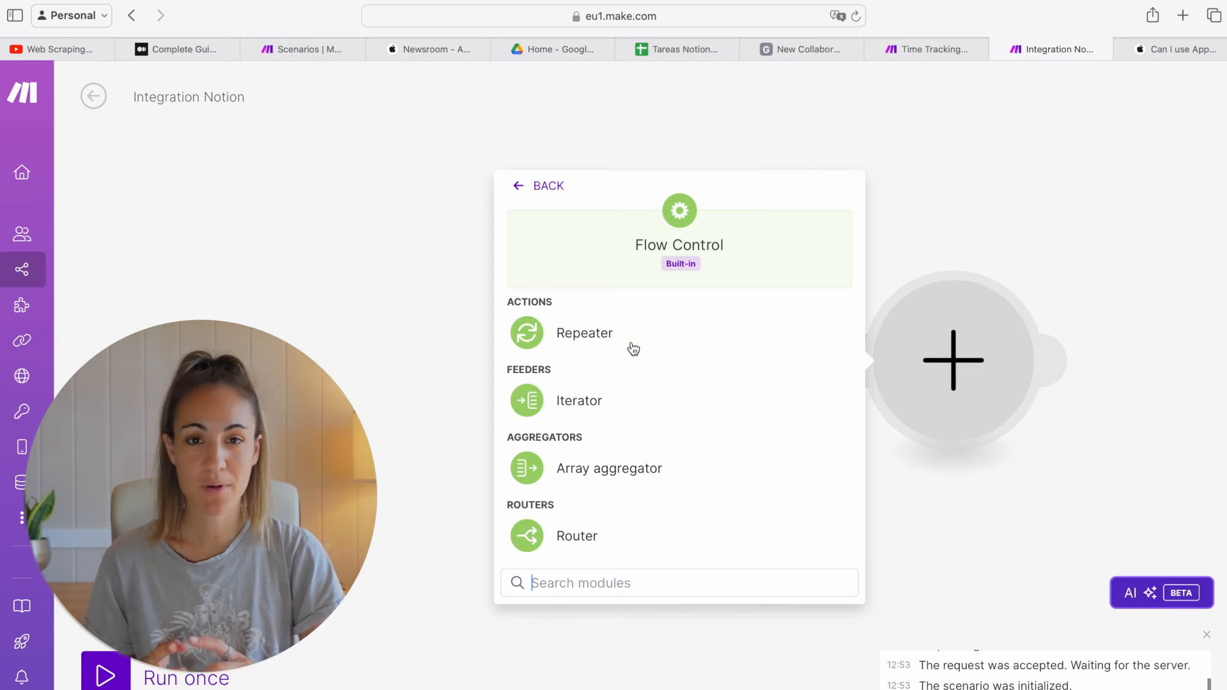
left_click(673, 57)
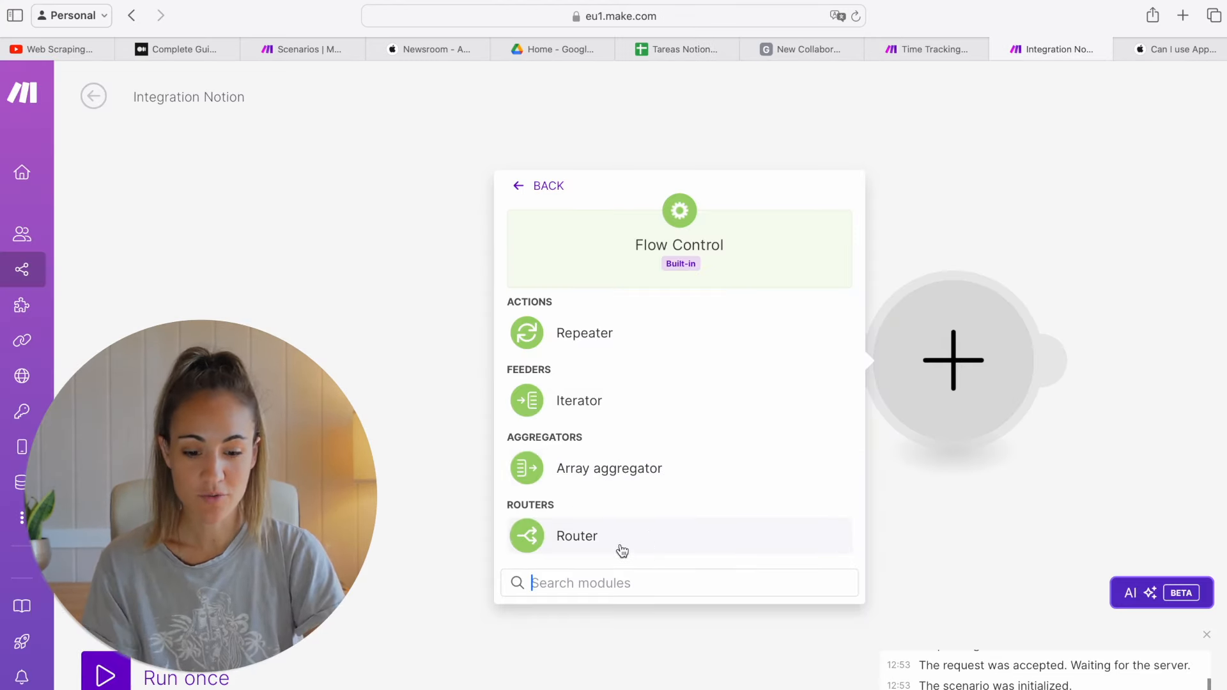
left_click(621, 551)
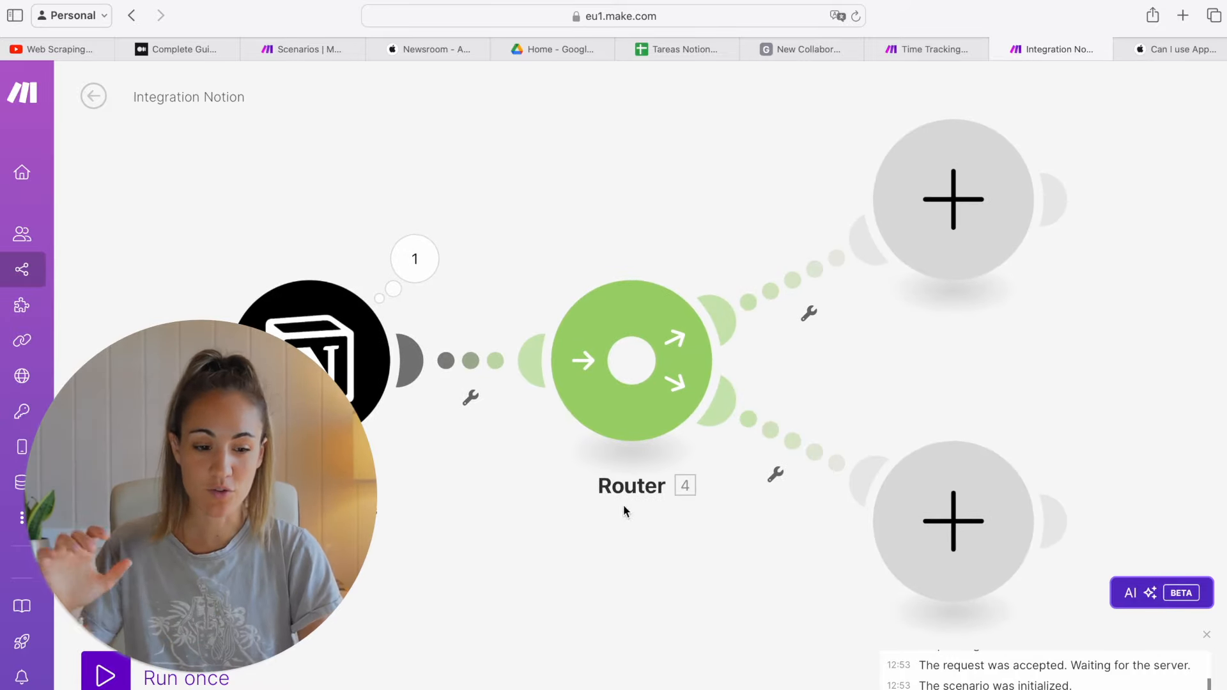
Step: Add a Google Sheets Add a Row module on the router's upper branch
left_click(921, 201)
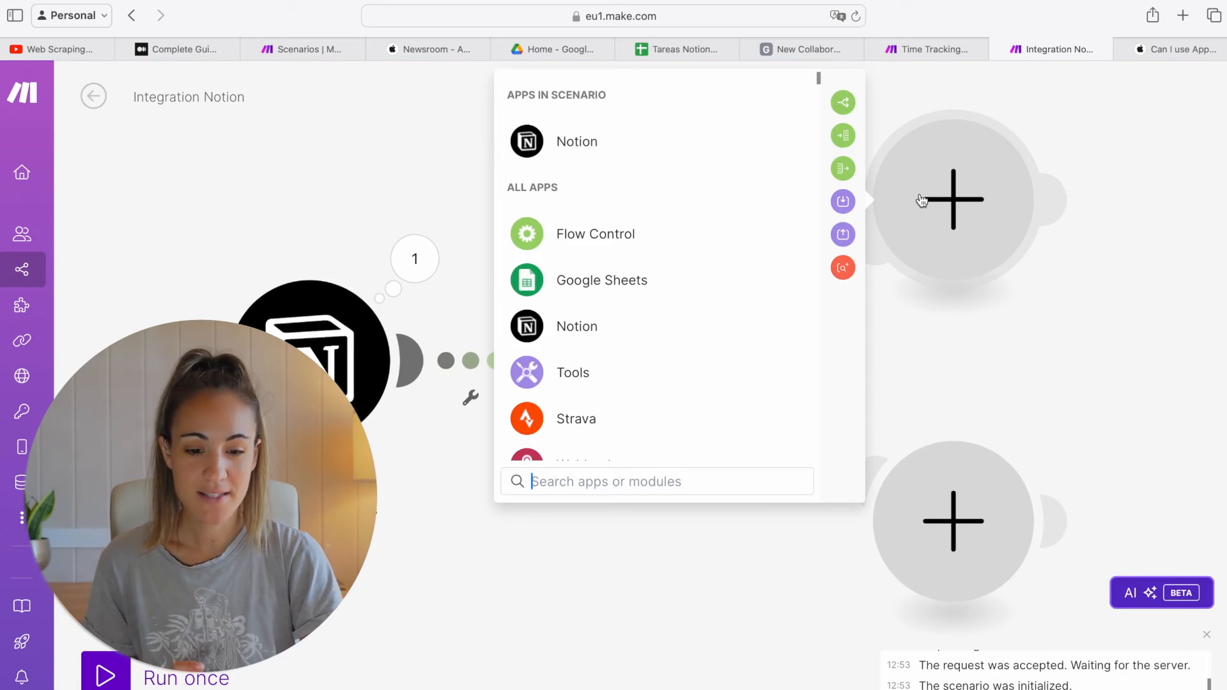
left_click(578, 300)
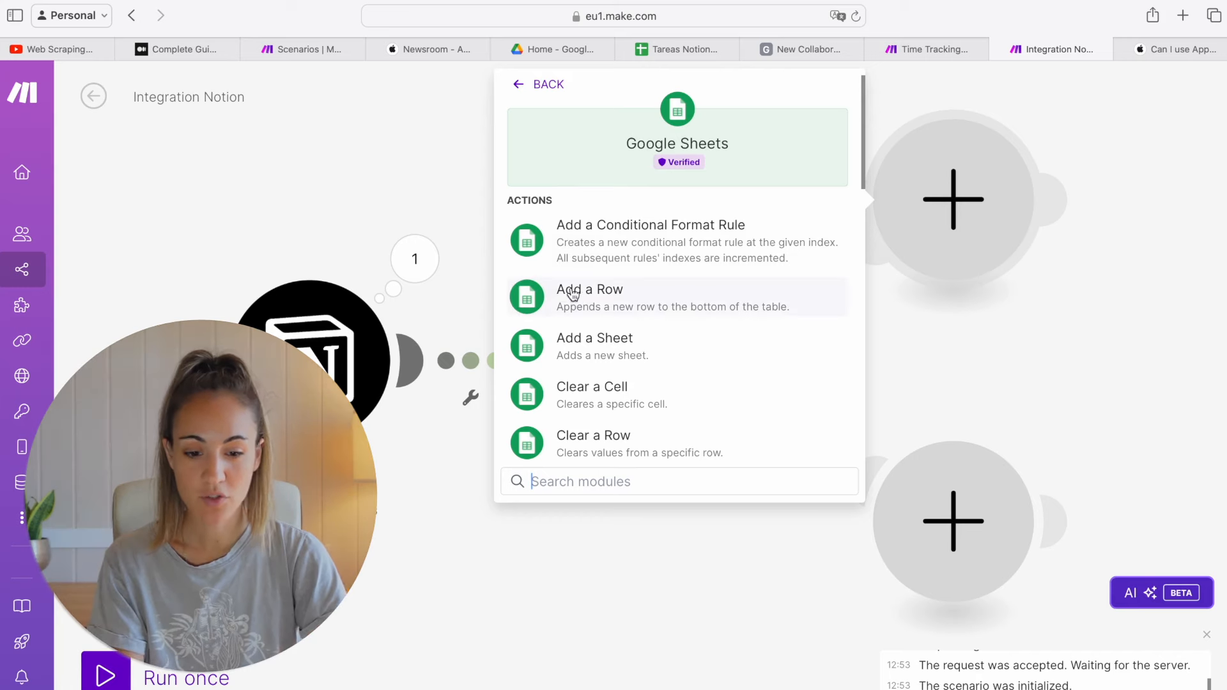
left_click(623, 303)
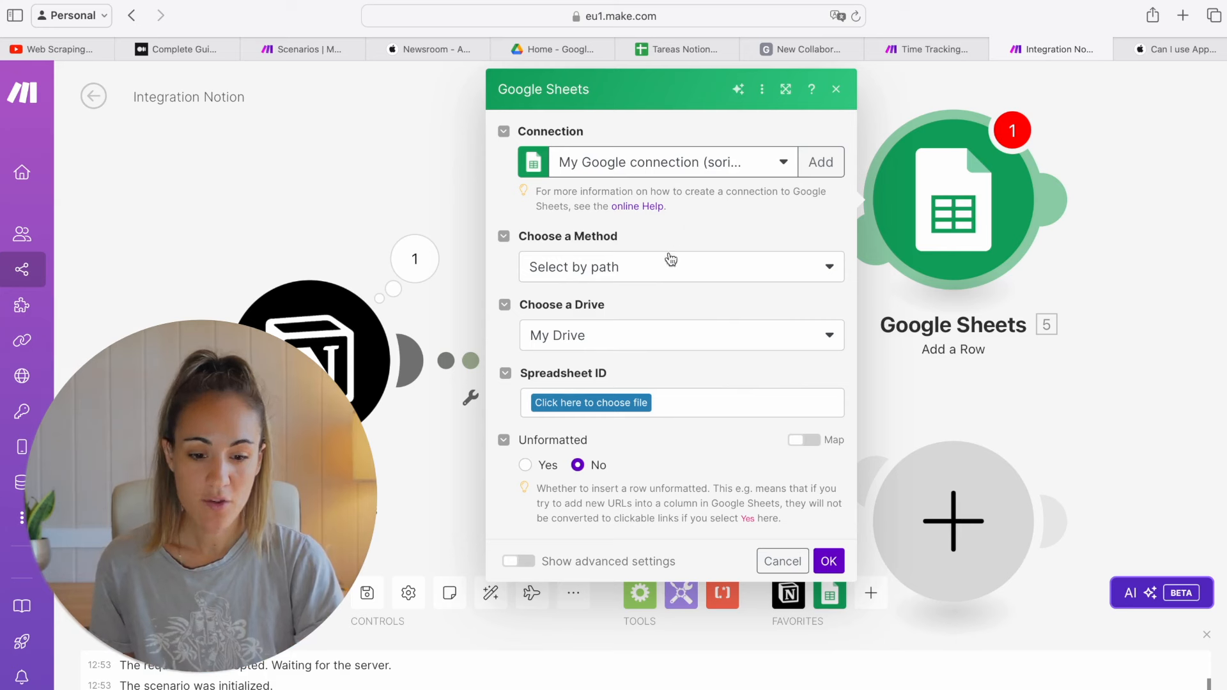
Step: Point the Add a Row module to Sheet1 of the Tareas Notion - Slack spreadsheet in My Drive
left_click(583, 337)
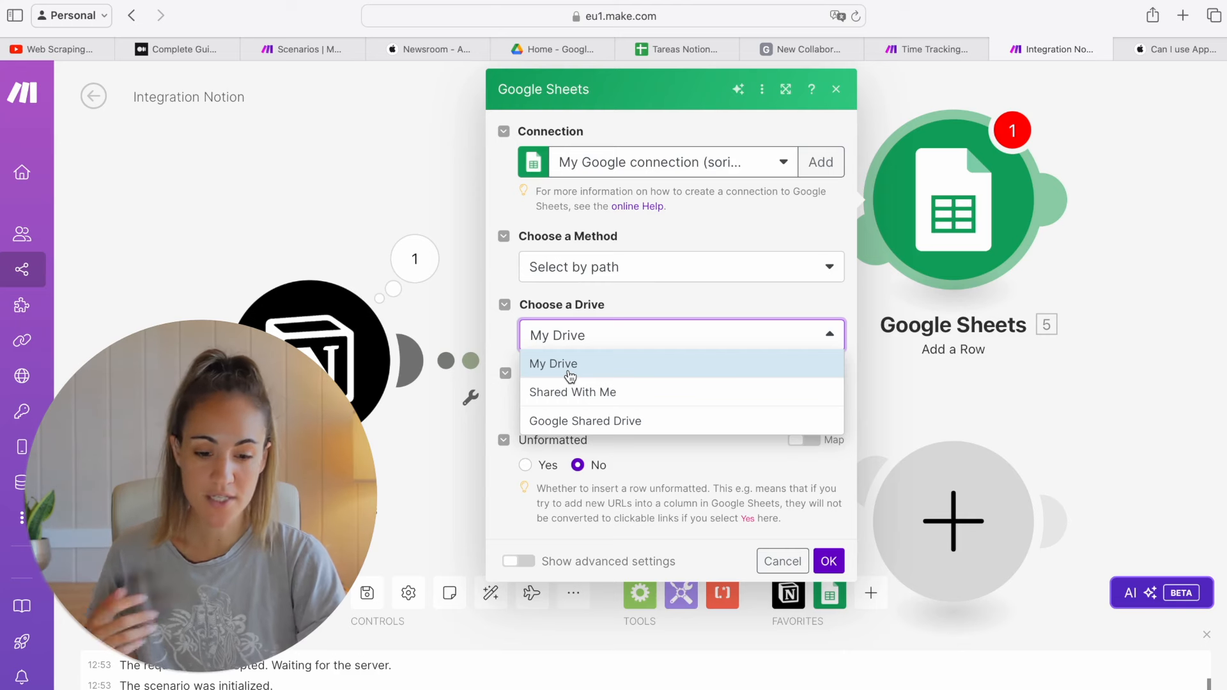
left_click(570, 365)
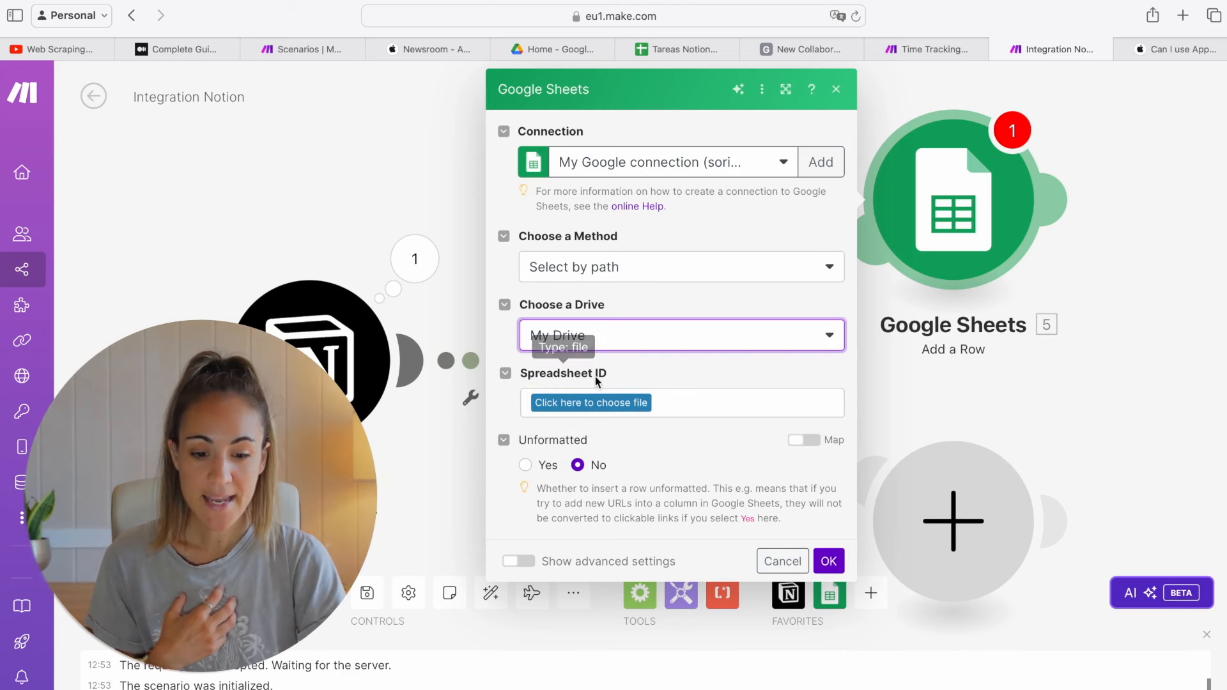
left_click(631, 404)
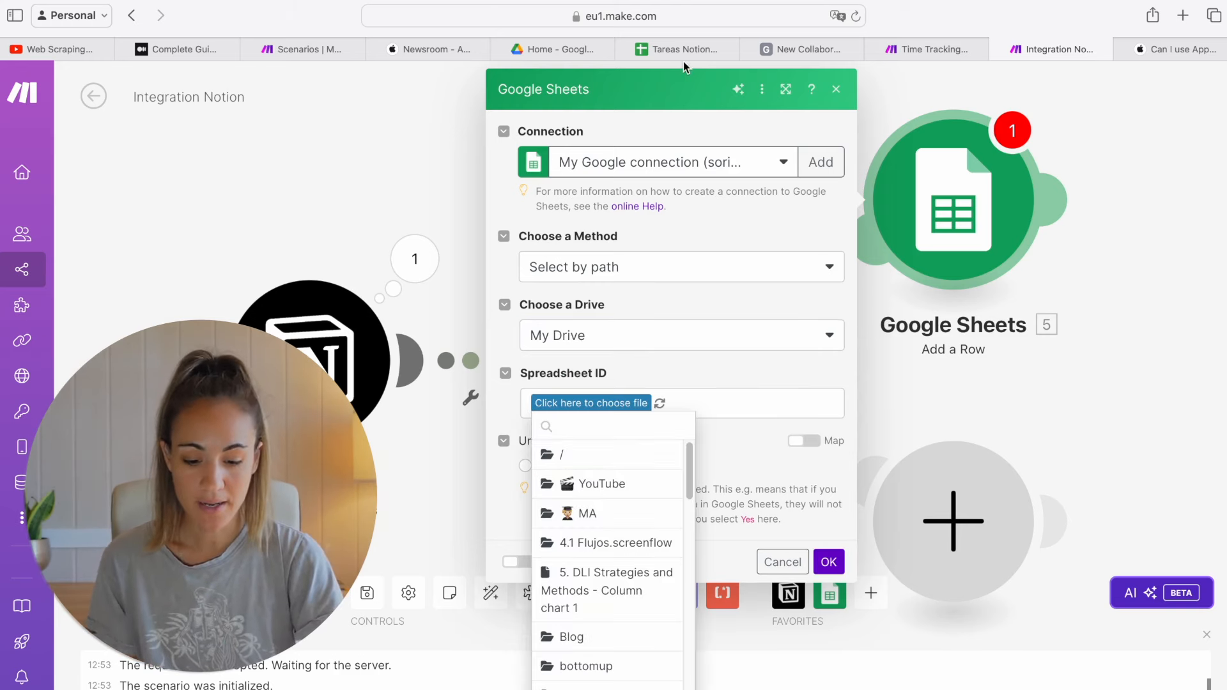
type("tare")
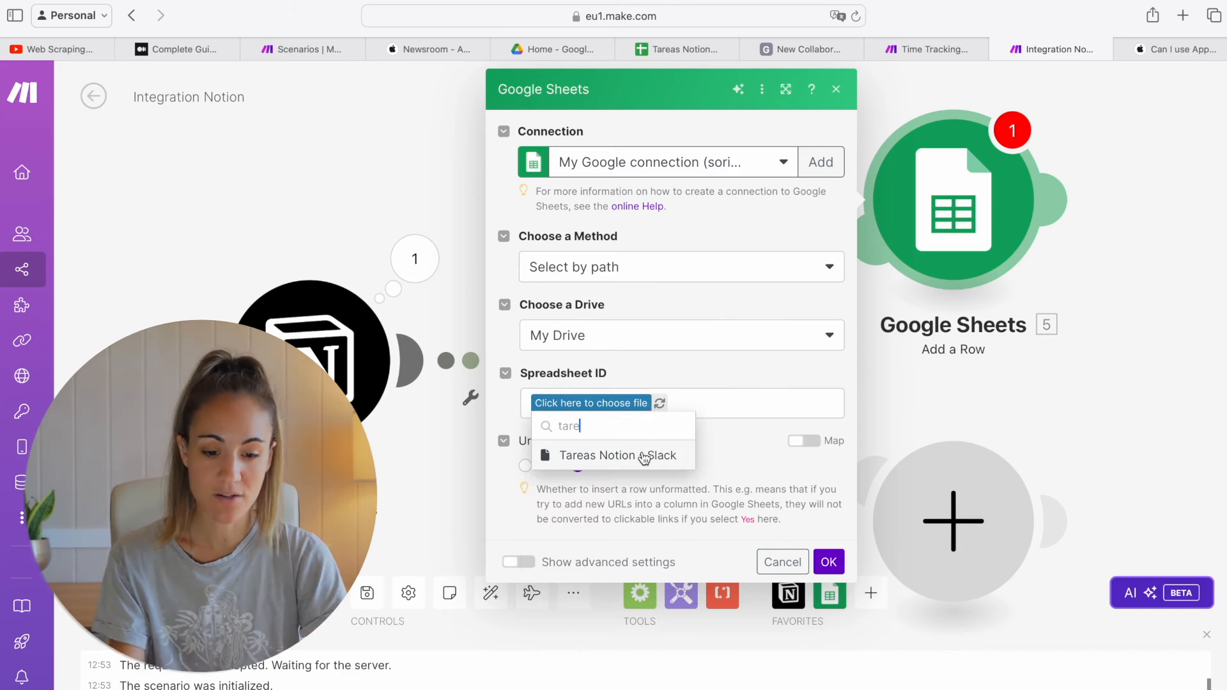
left_click(644, 455)
left_click(594, 477)
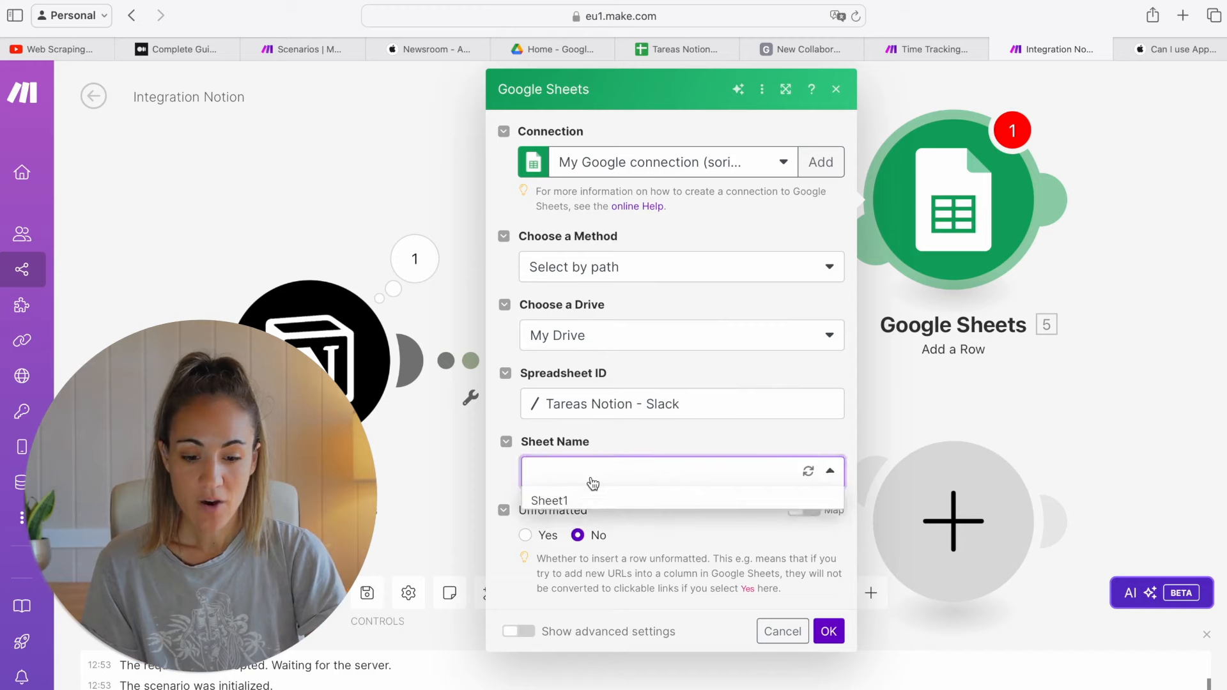
left_click(561, 504)
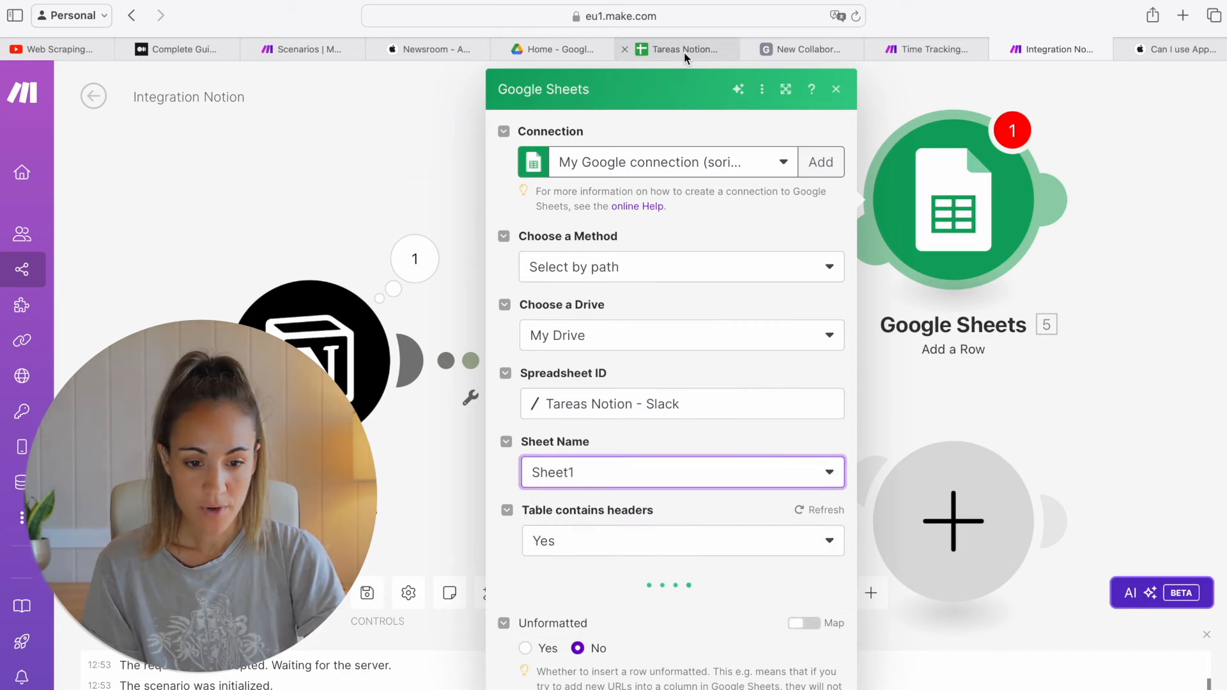
Step: Compare the Add a Row module's value fields with the column headers in the Tareas Notion - Slack spreadsheet
left_click(684, 52)
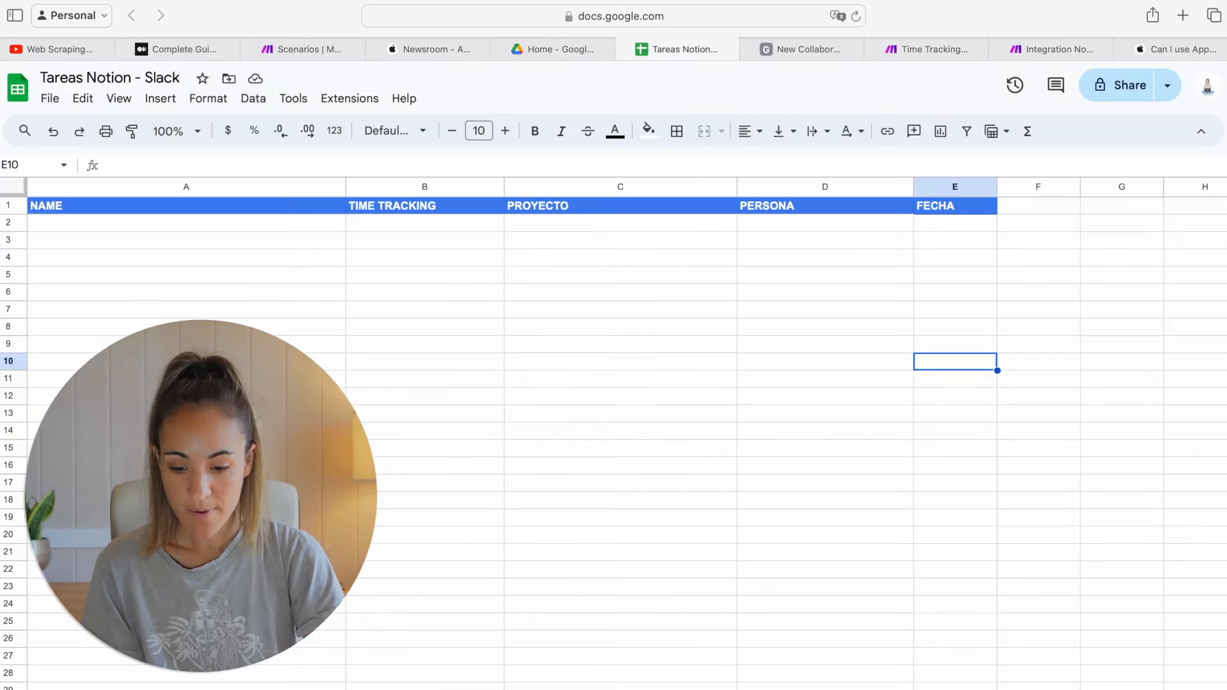
left_click(1069, 53)
scroll(650, 580, "down", 6)
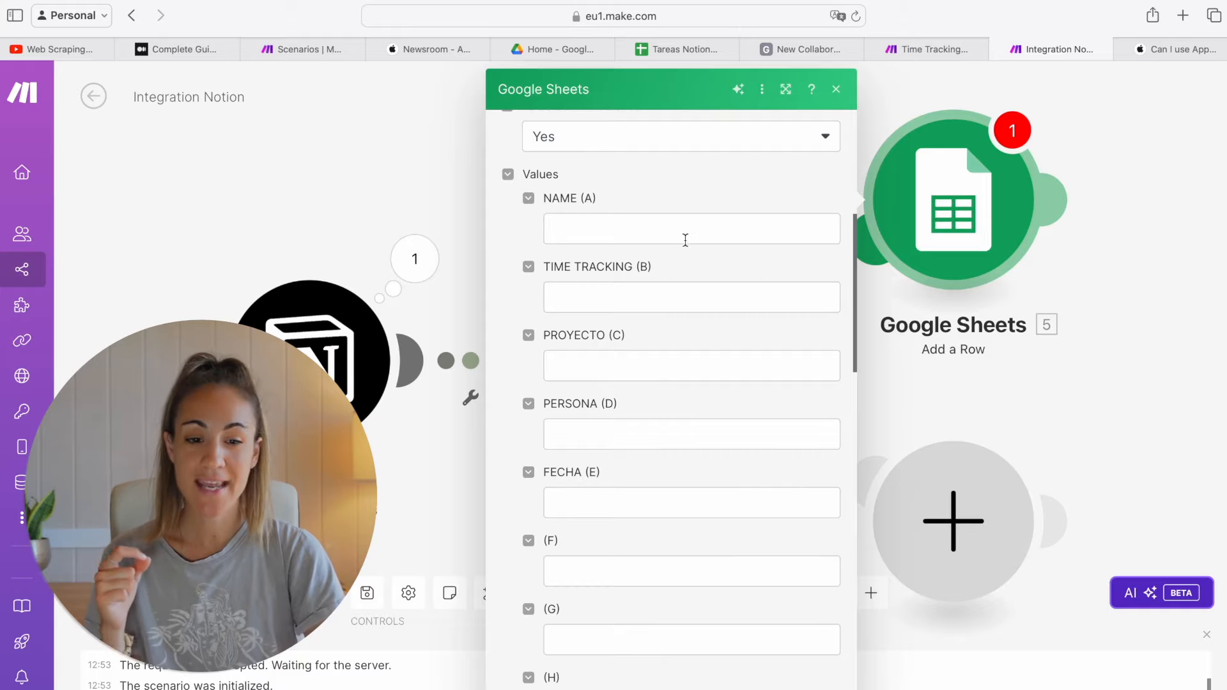
left_click(687, 49)
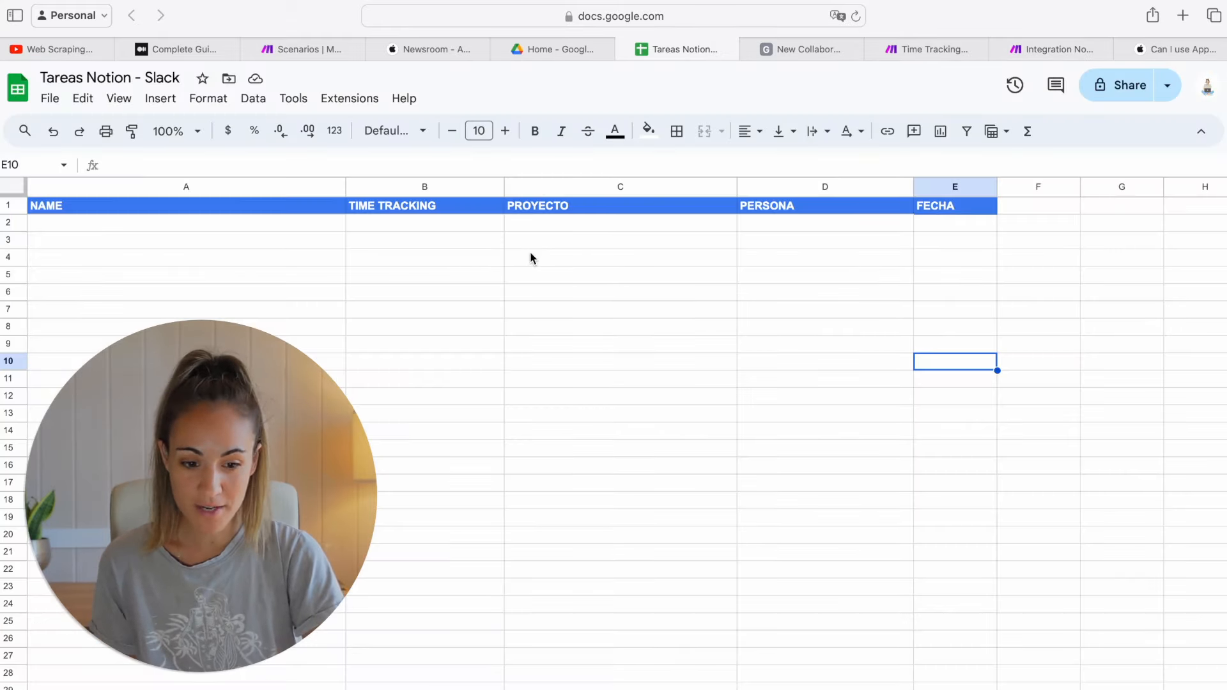
left_click(482, 330)
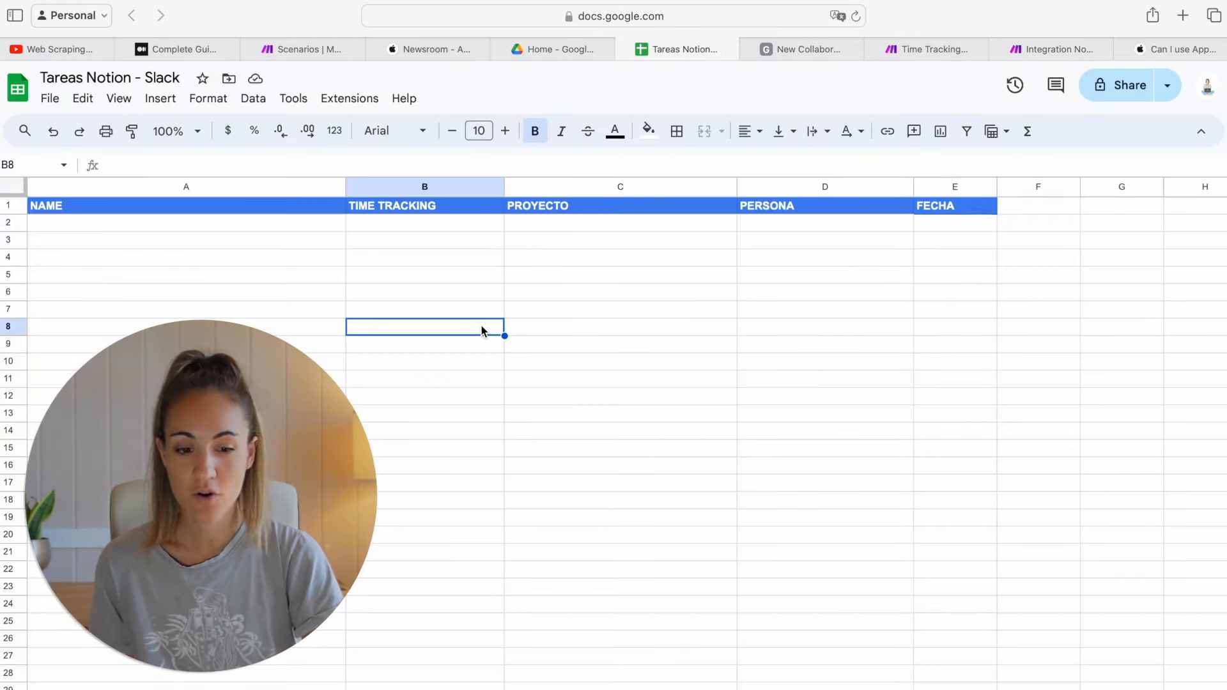
left_click(1055, 49)
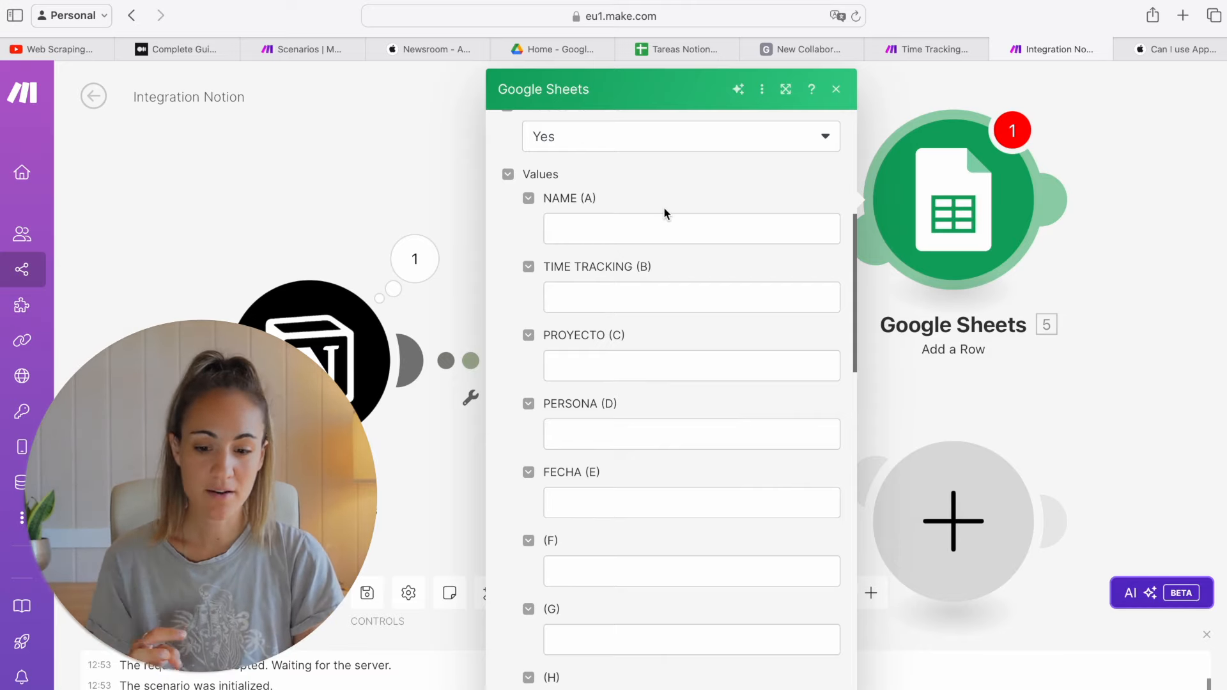
key("ctrl+Left")
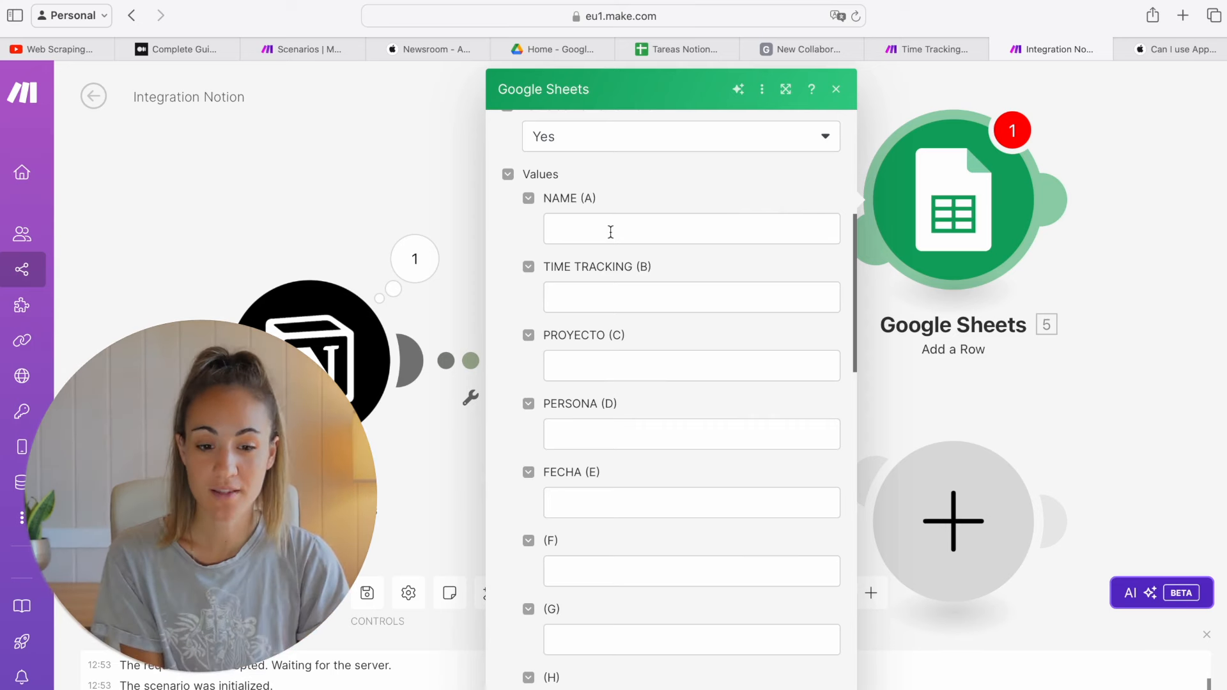
Step: Map the NAME (A) value to the Notion item's Name text content
left_click(611, 232)
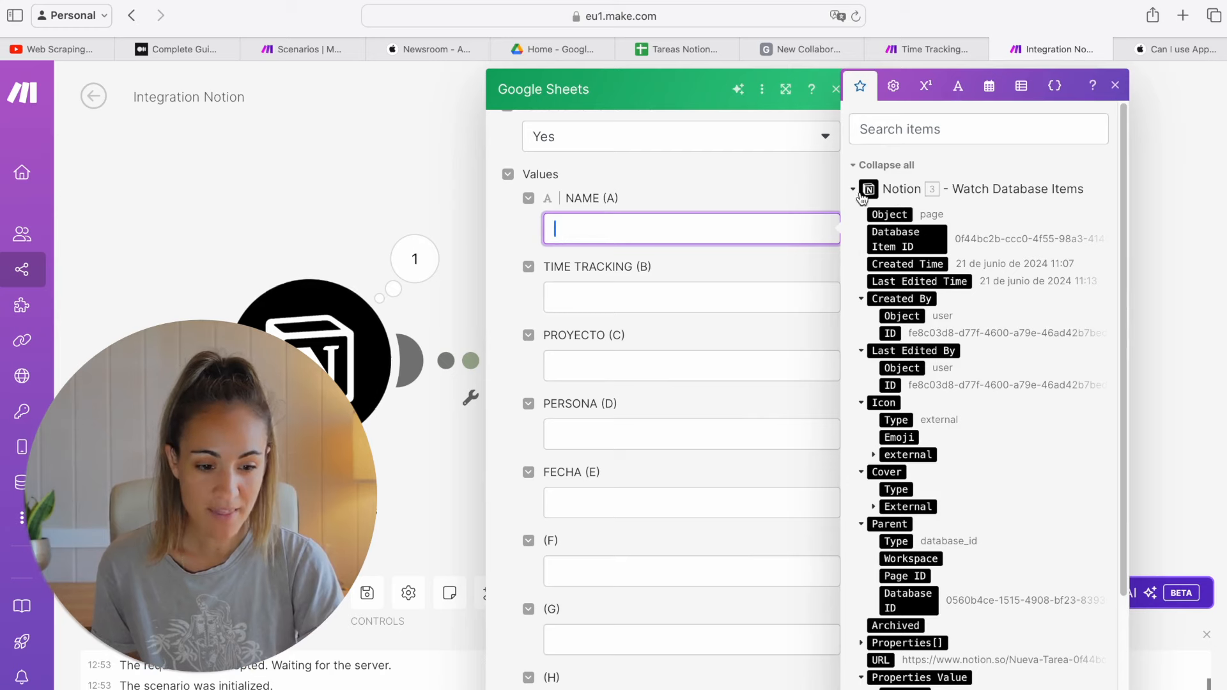
scroll(972, 438, "down", 5)
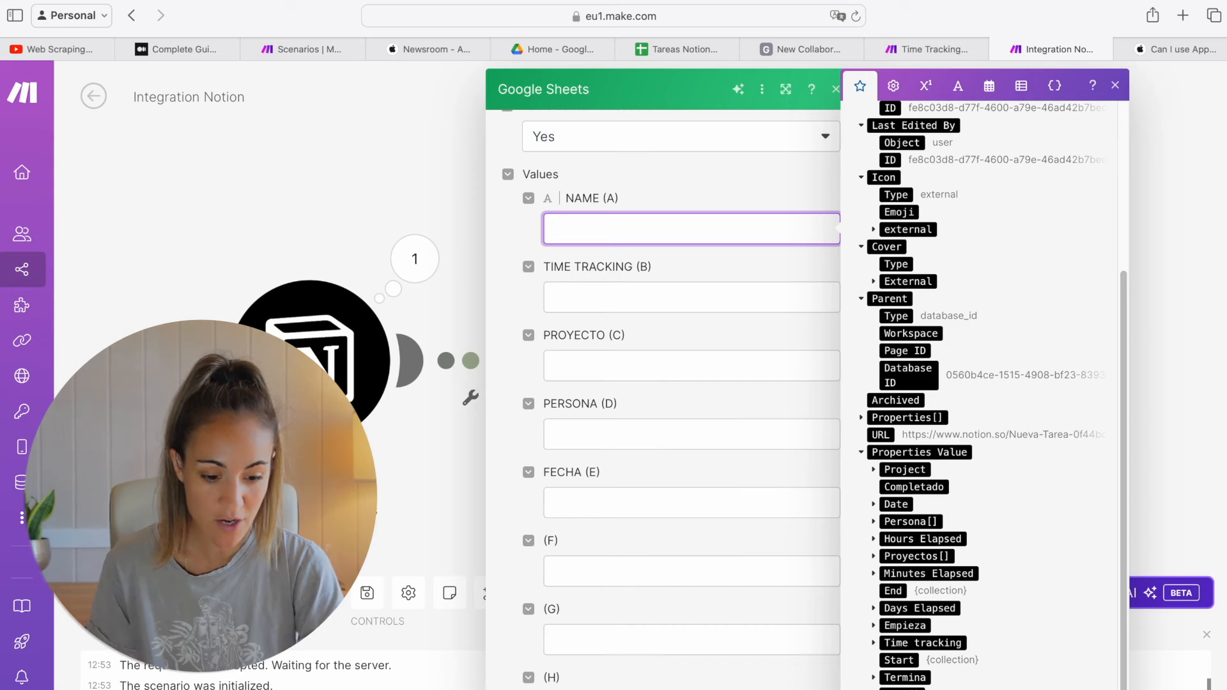
scroll(917, 627, "down", 2)
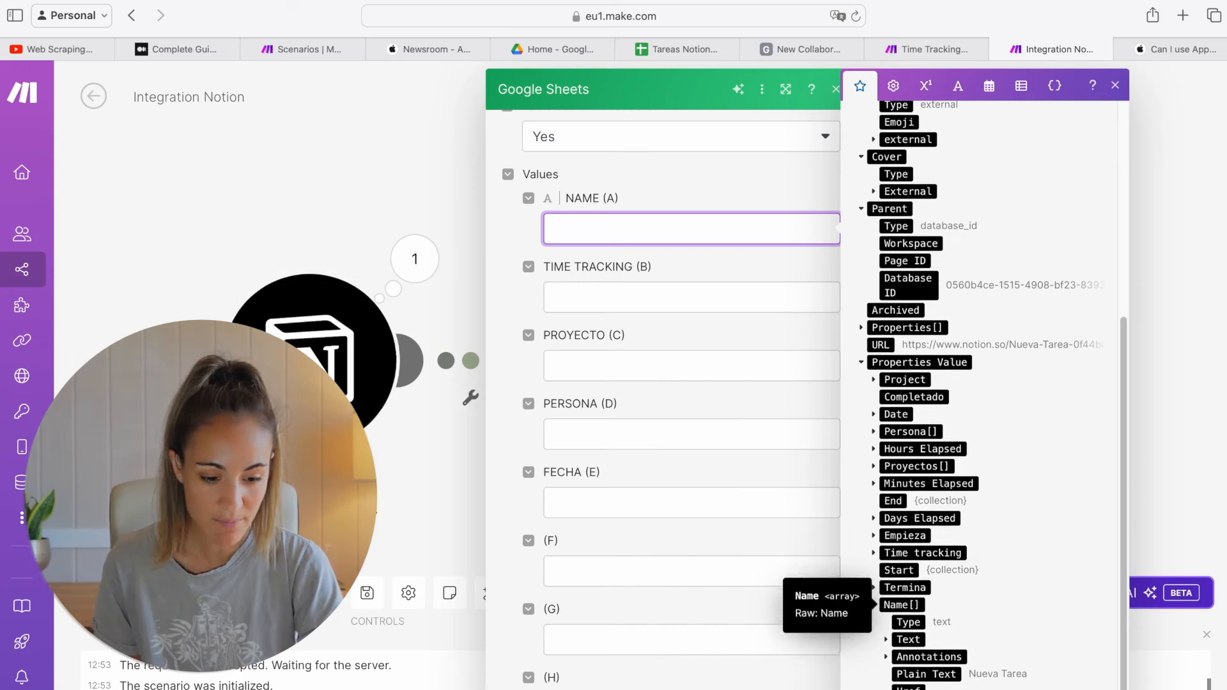
left_click(886, 643)
scroll(921, 636, "down", 1)
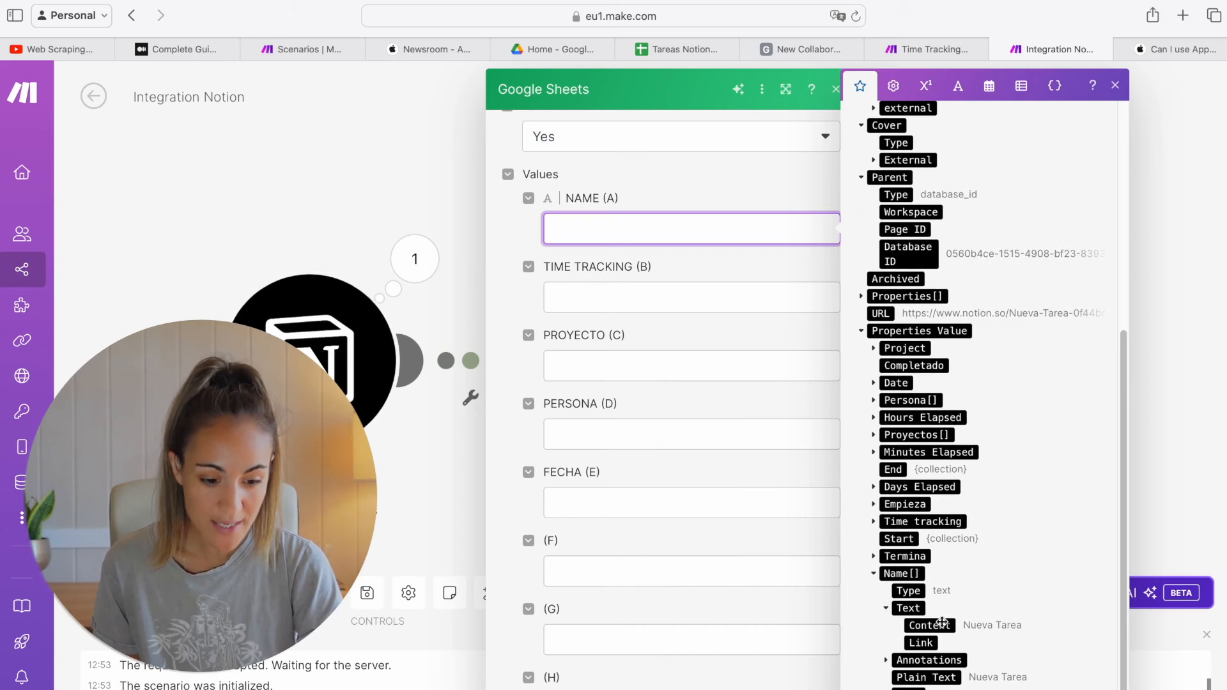
left_click_drag(945, 627, 633, 230)
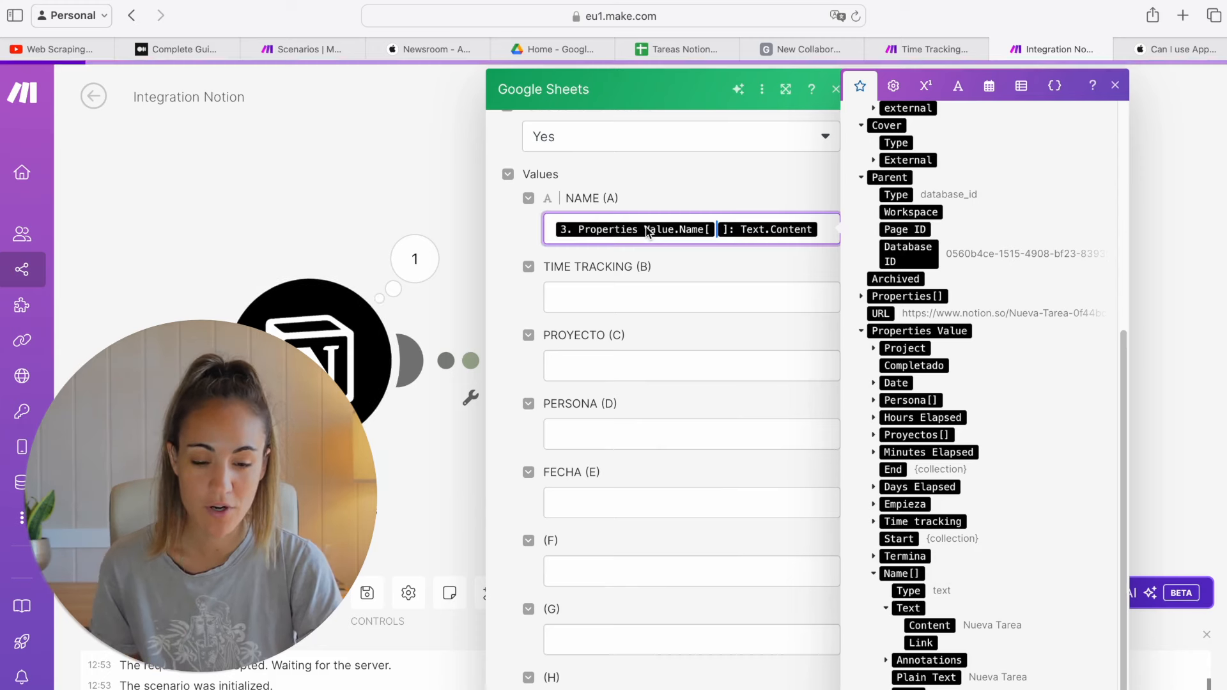
Step: Map the TIME TRACKING (B) value to the string of Notion's Time tracking property
left_click(630, 295)
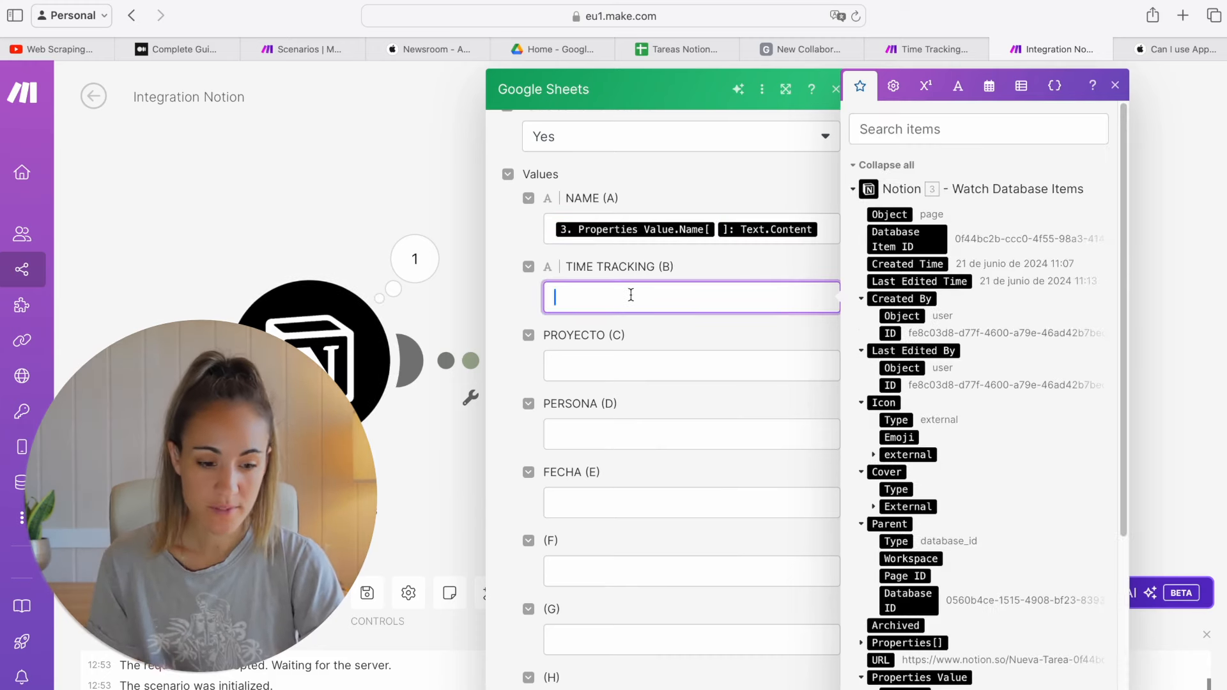
scroll(985, 462, "down", 5)
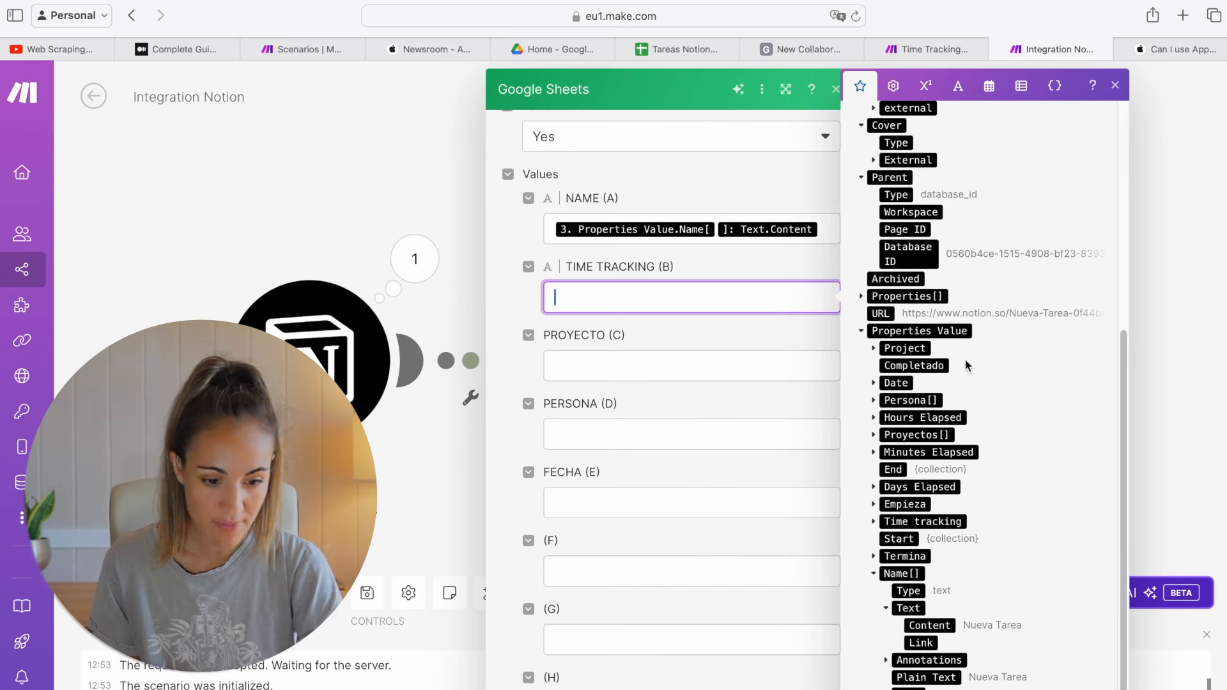
left_click(885, 522)
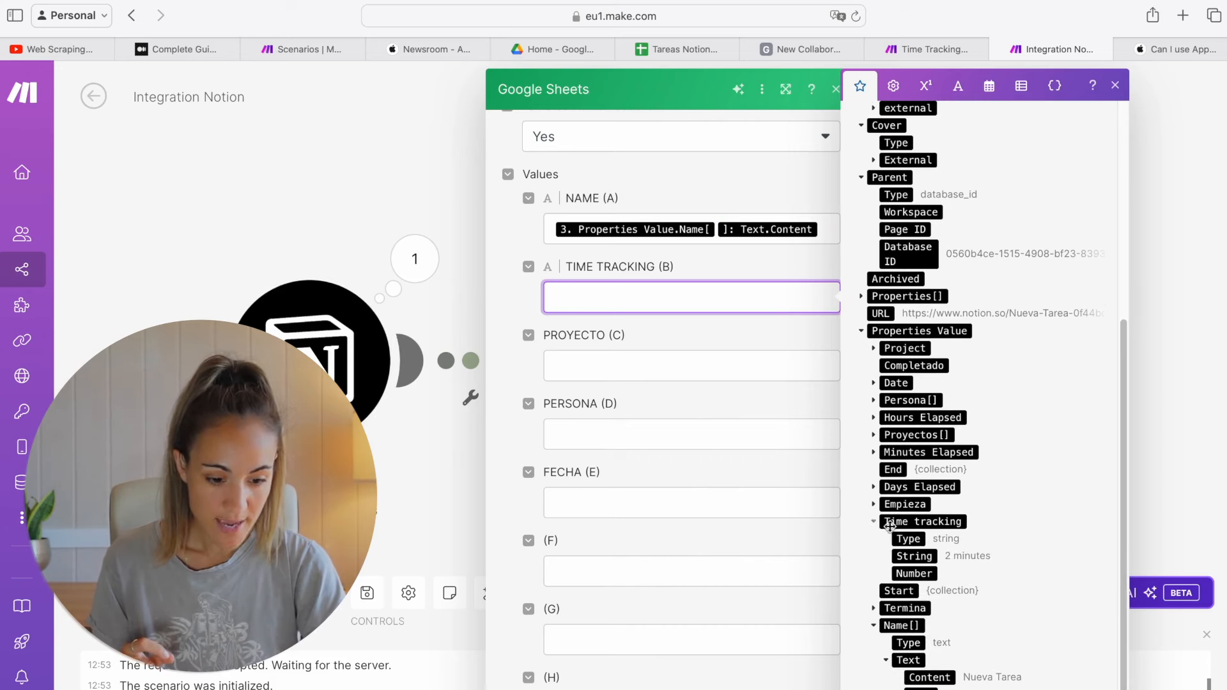
scroll(921, 543, "down", 1)
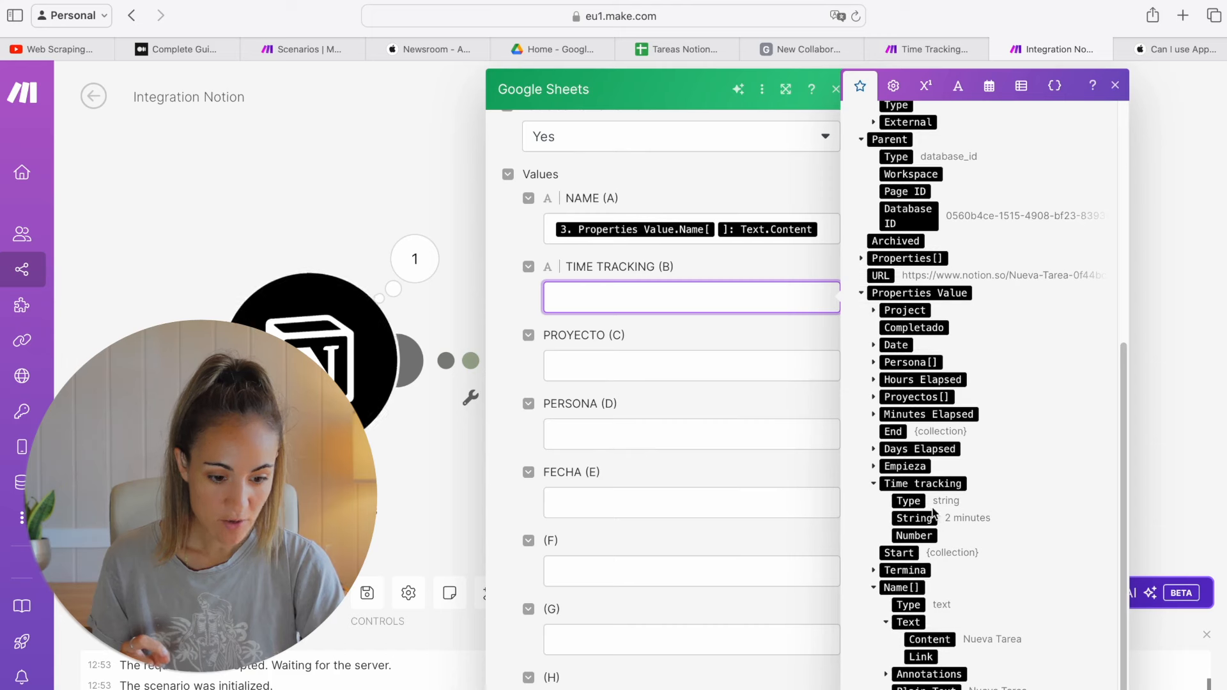
left_click_drag(914, 519, 658, 301)
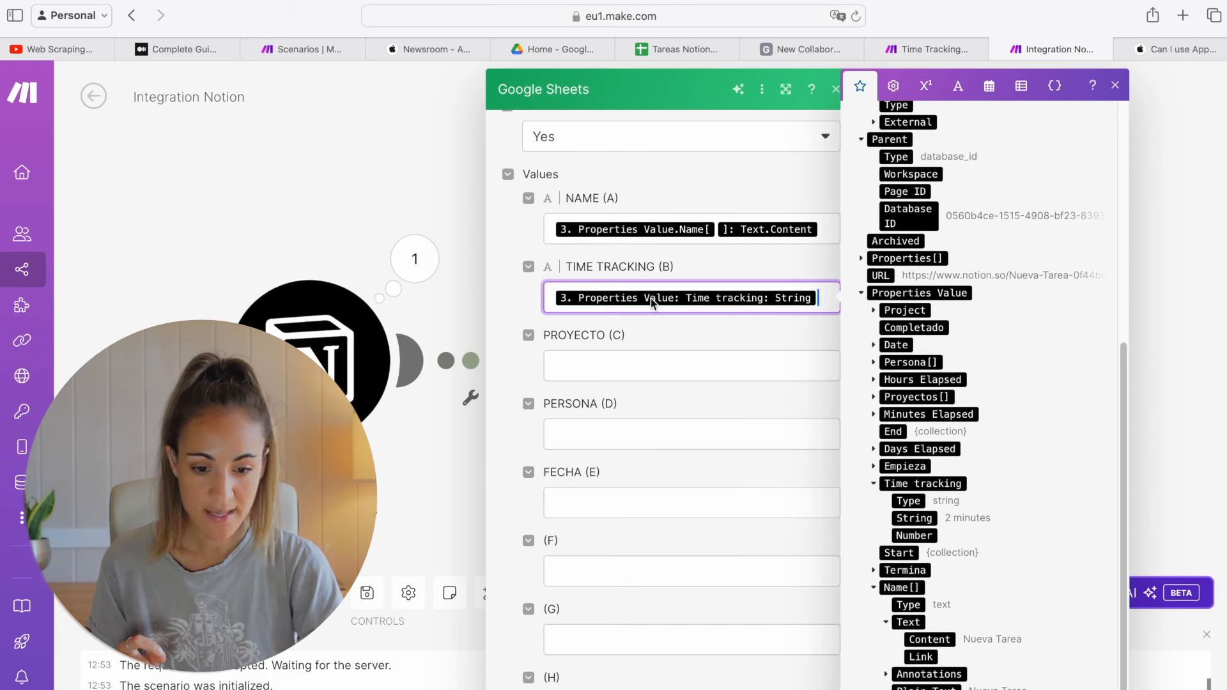
Step: Map the PROYECTO (C) value to the name of Notion's Project property
left_click(670, 366)
scroll(987, 420, "down", 5)
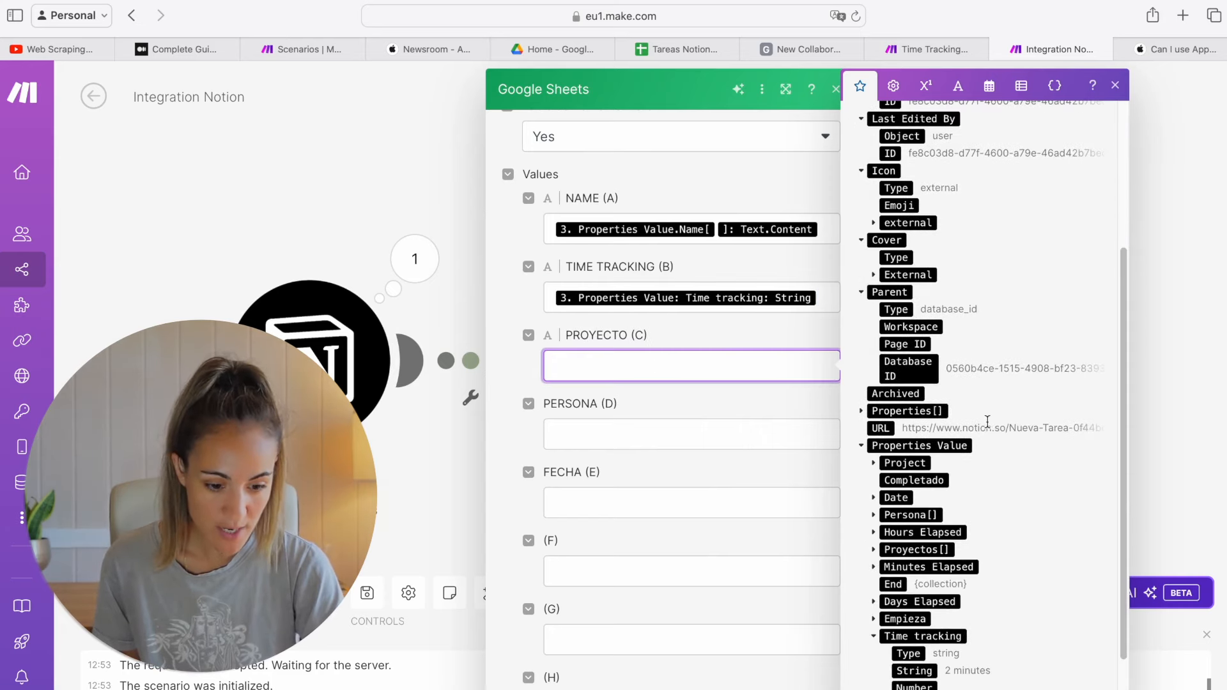
left_click(874, 379)
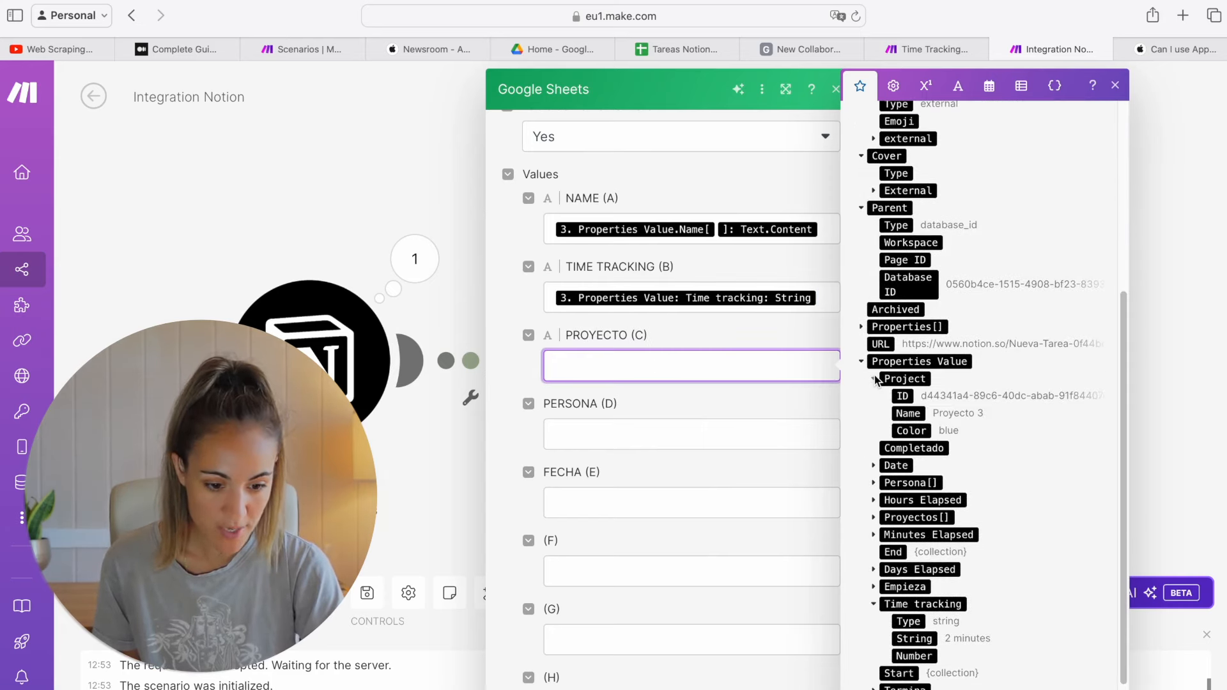
left_click_drag(911, 415, 702, 366)
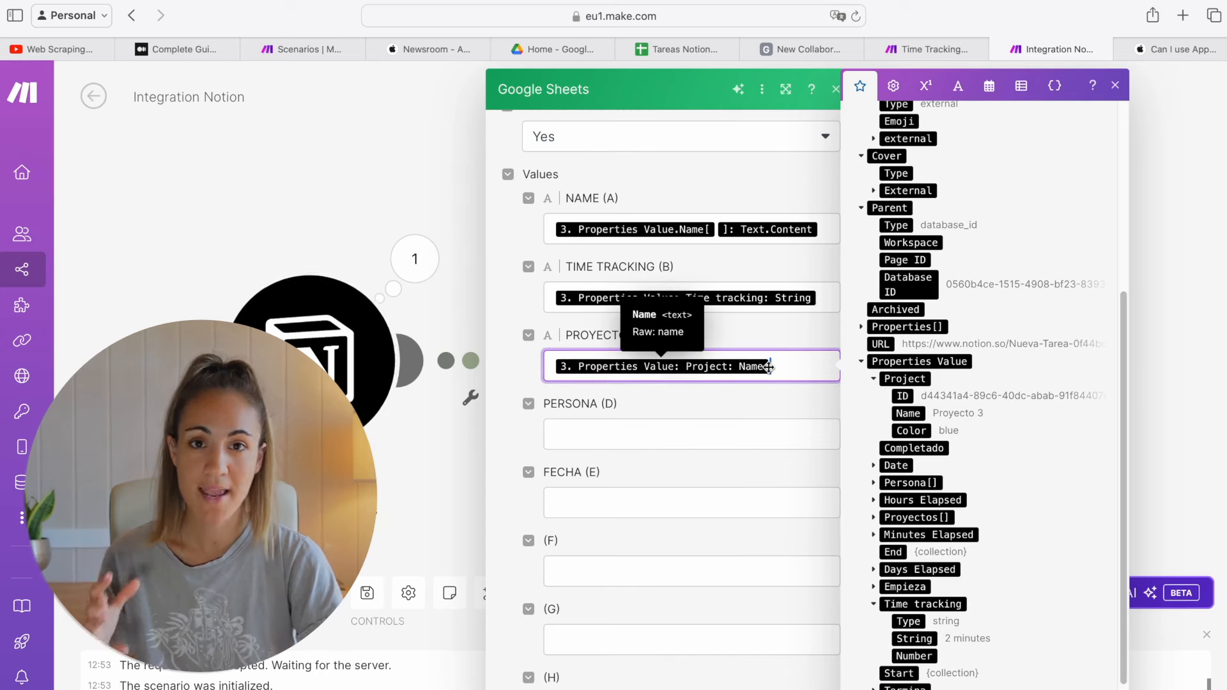
Step: Map the PERSONA (D) value to the name within Notion's Persona property
left_click(706, 441)
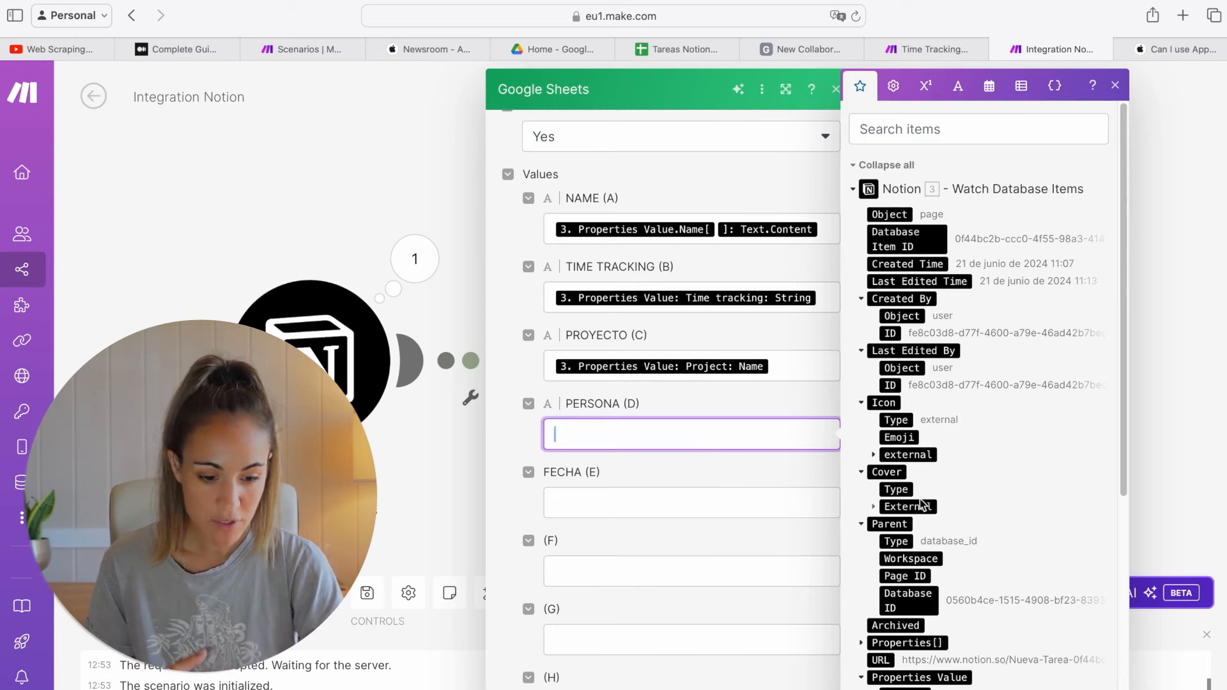
scroll(978, 572, "down", 10)
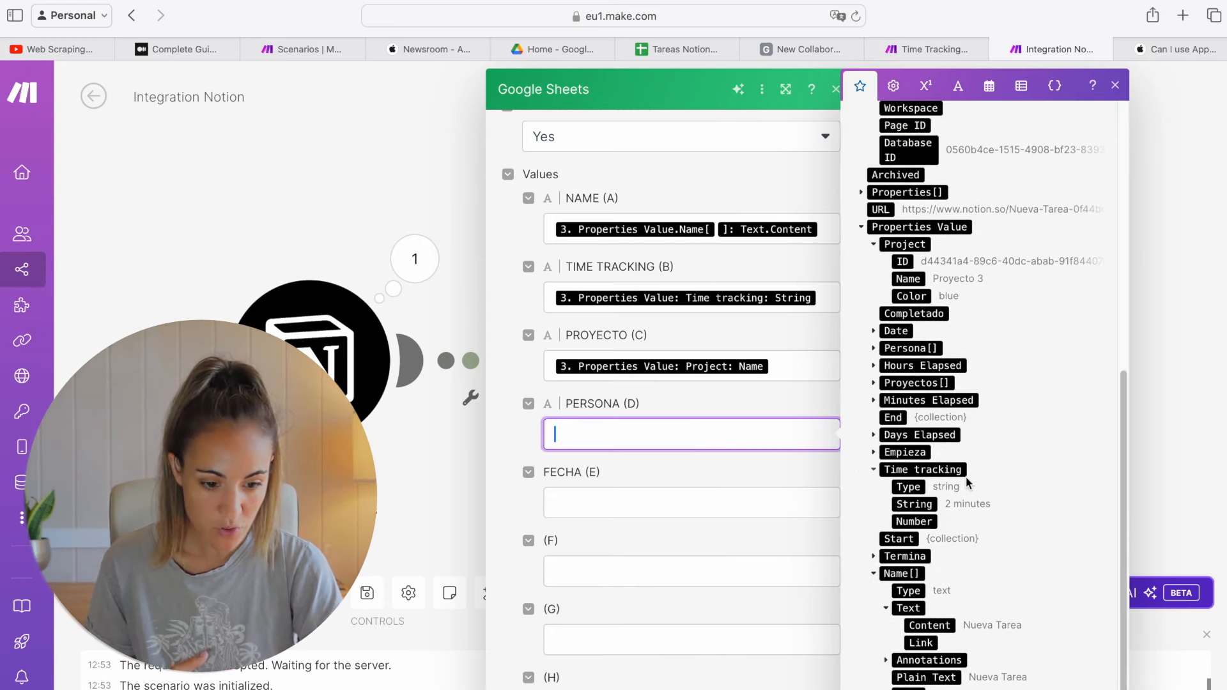
left_click(874, 348)
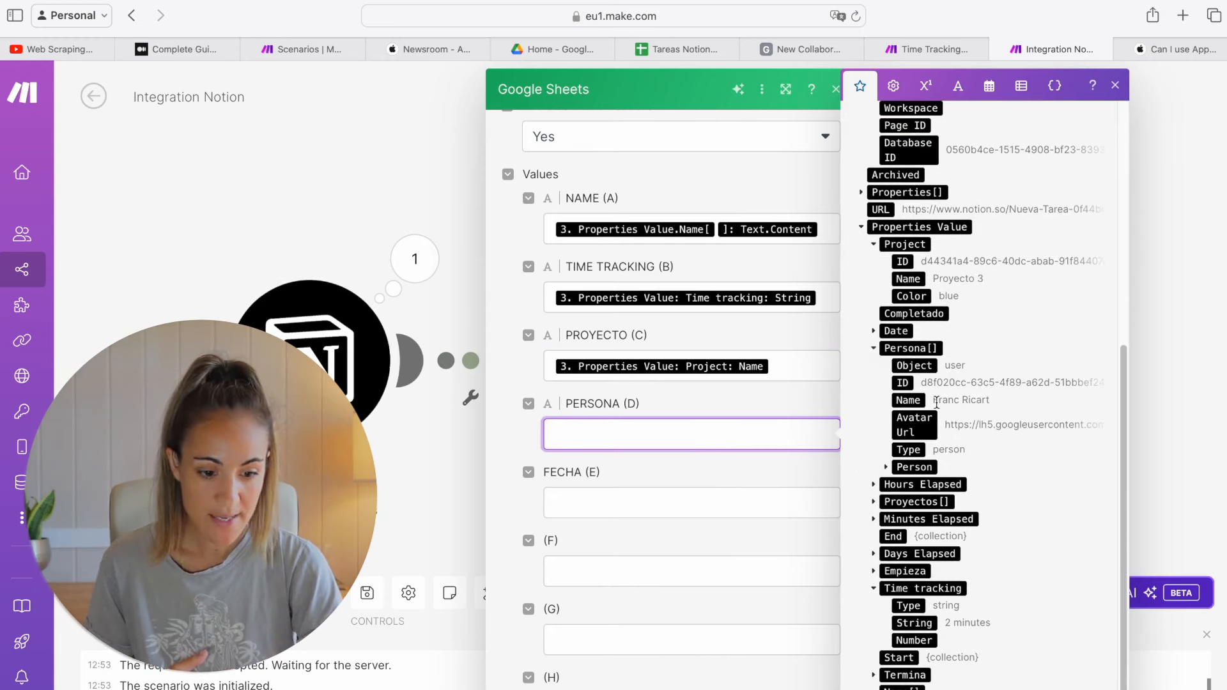
left_click_drag(915, 401, 716, 440)
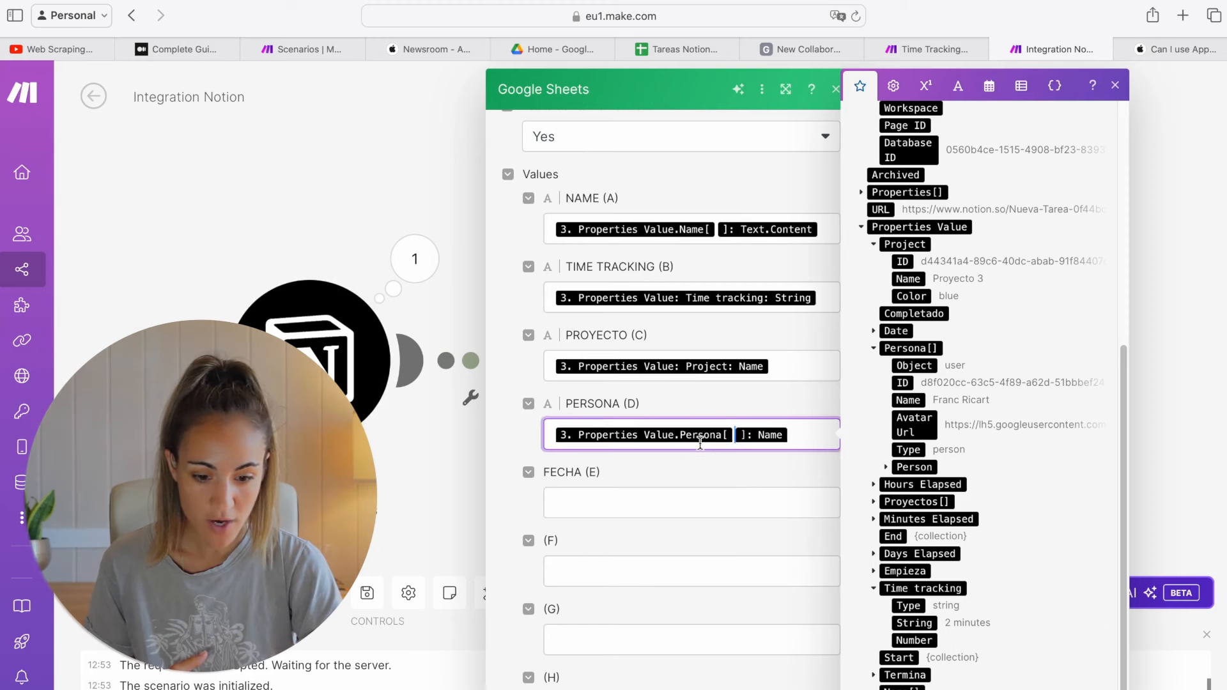
Step: Map the FECHA (E) value to the start of Notion's Date property
left_click(637, 506)
scroll(986, 503, "down", 10)
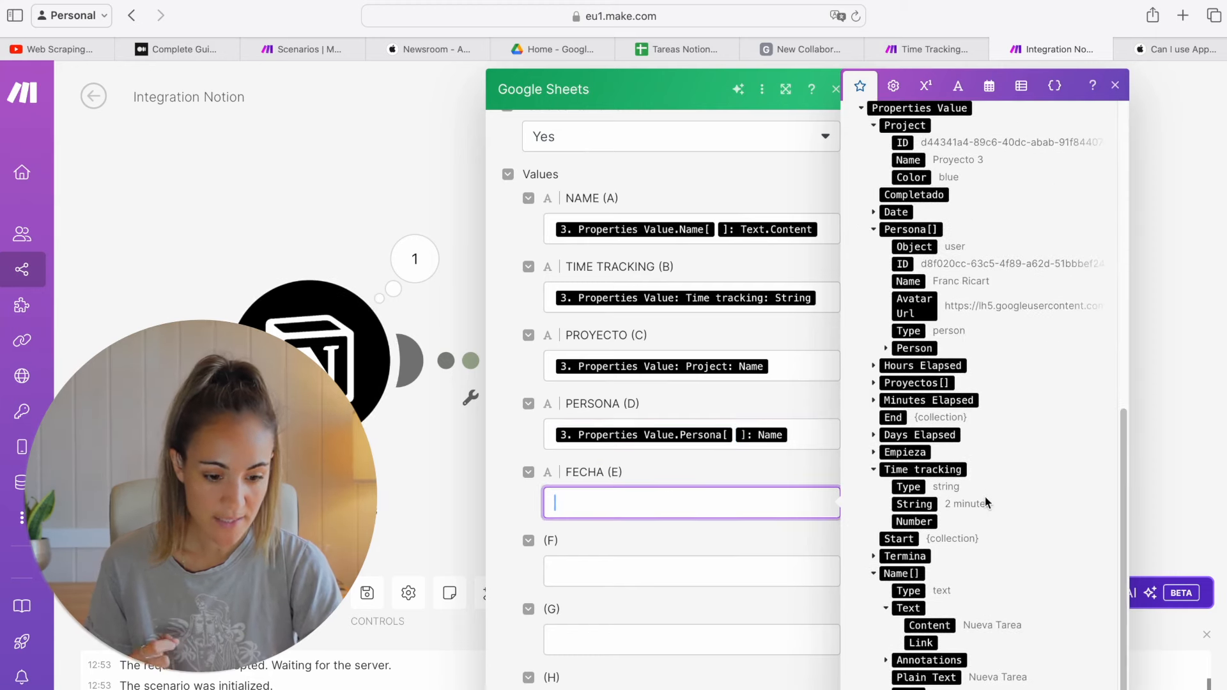
left_click(874, 212)
left_click_drag(911, 229, 644, 503)
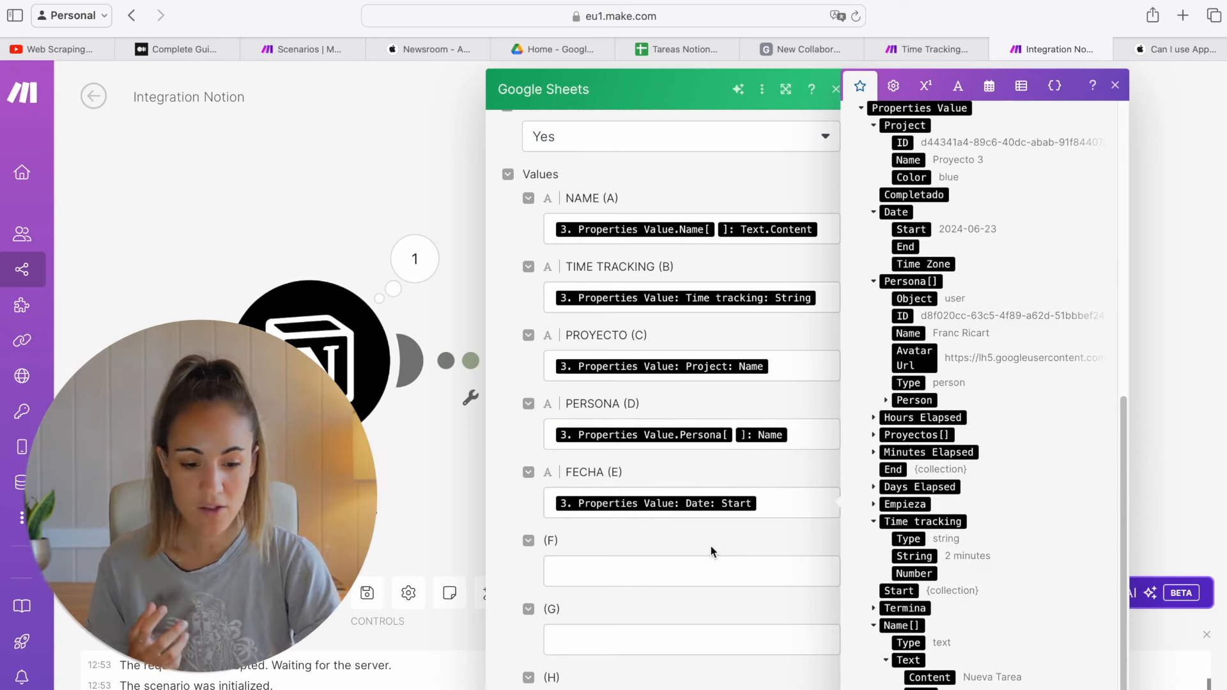
left_click(1116, 85)
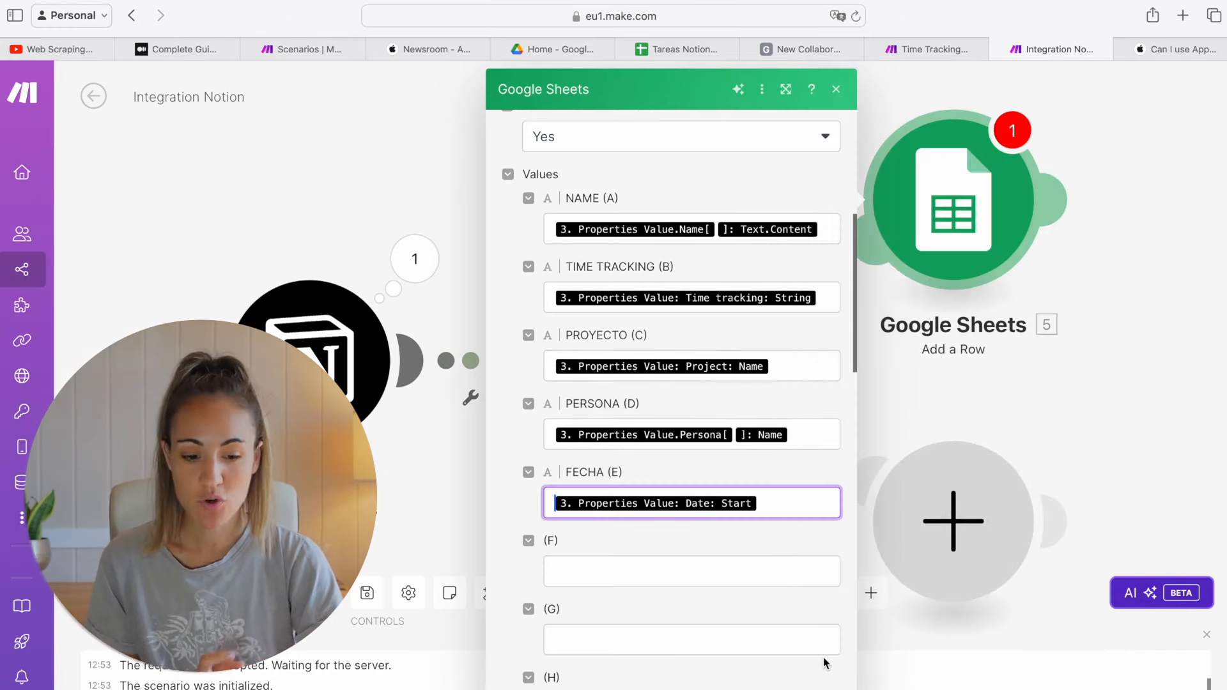
Step: Review the mapped column values and save the Google Sheets Add a Row module's settings
scroll(799, 581, "up", 1)
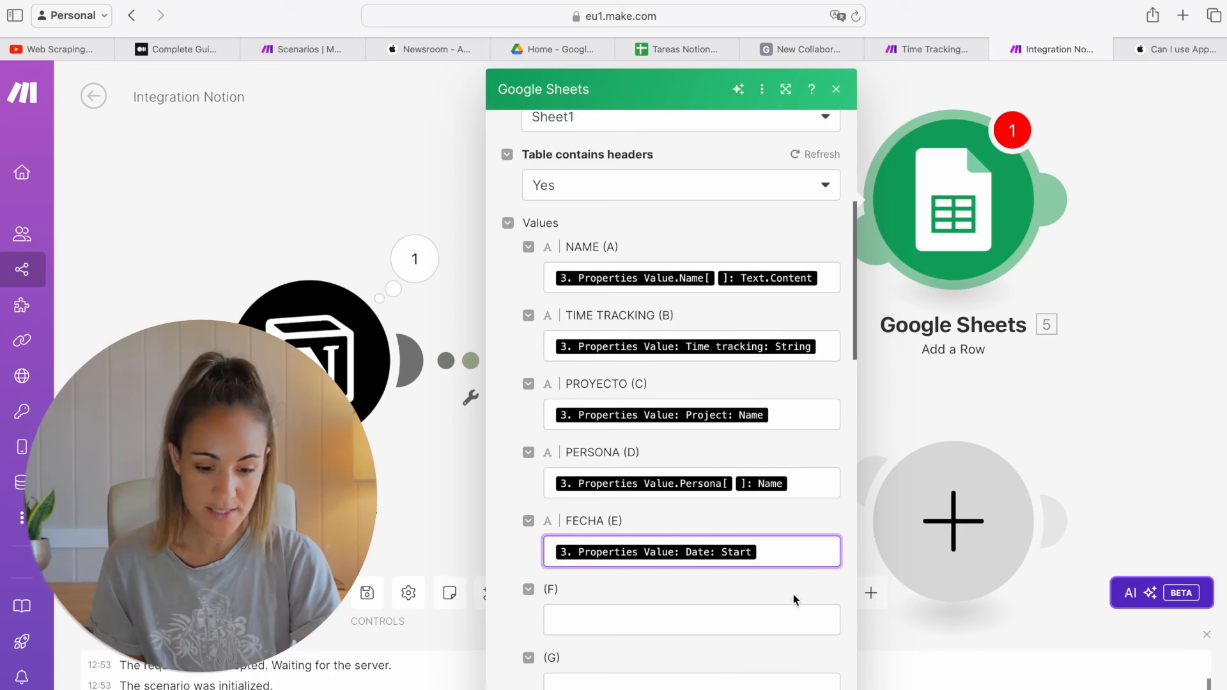
scroll(794, 599, "down", 7)
left_click(820, 688)
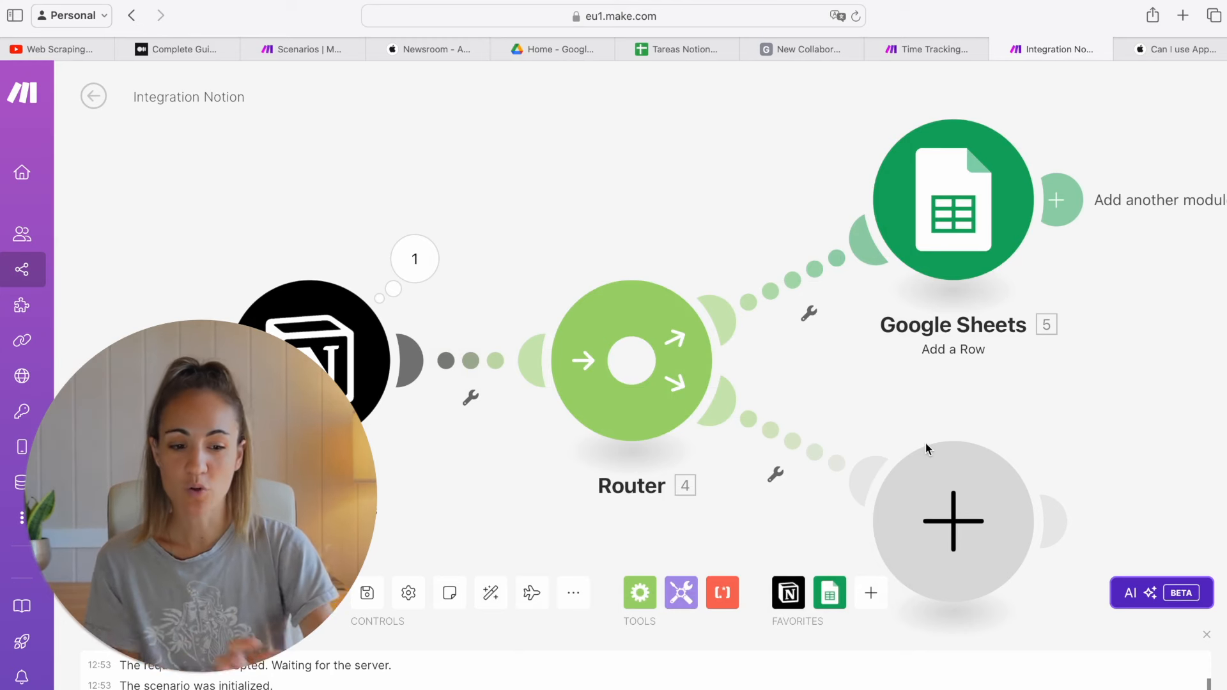
Step: Add a Slack Create a Message module on the router's empty lower branch
left_click(963, 535)
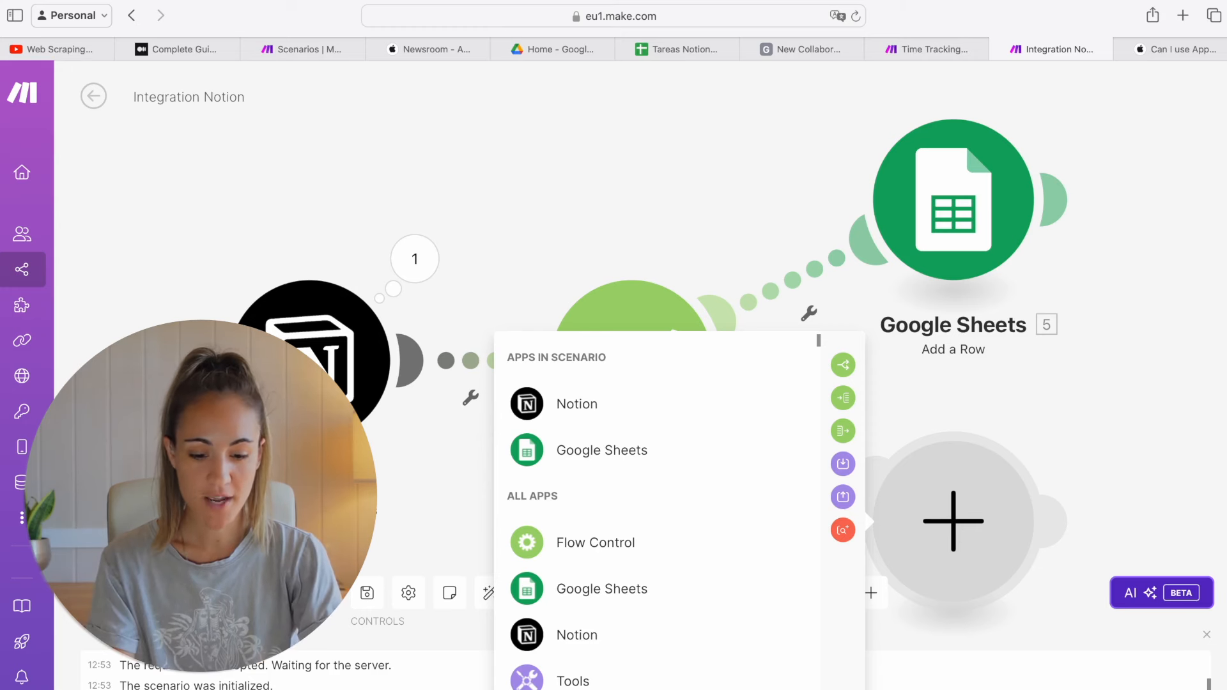
type("slack")
left_click(706, 353)
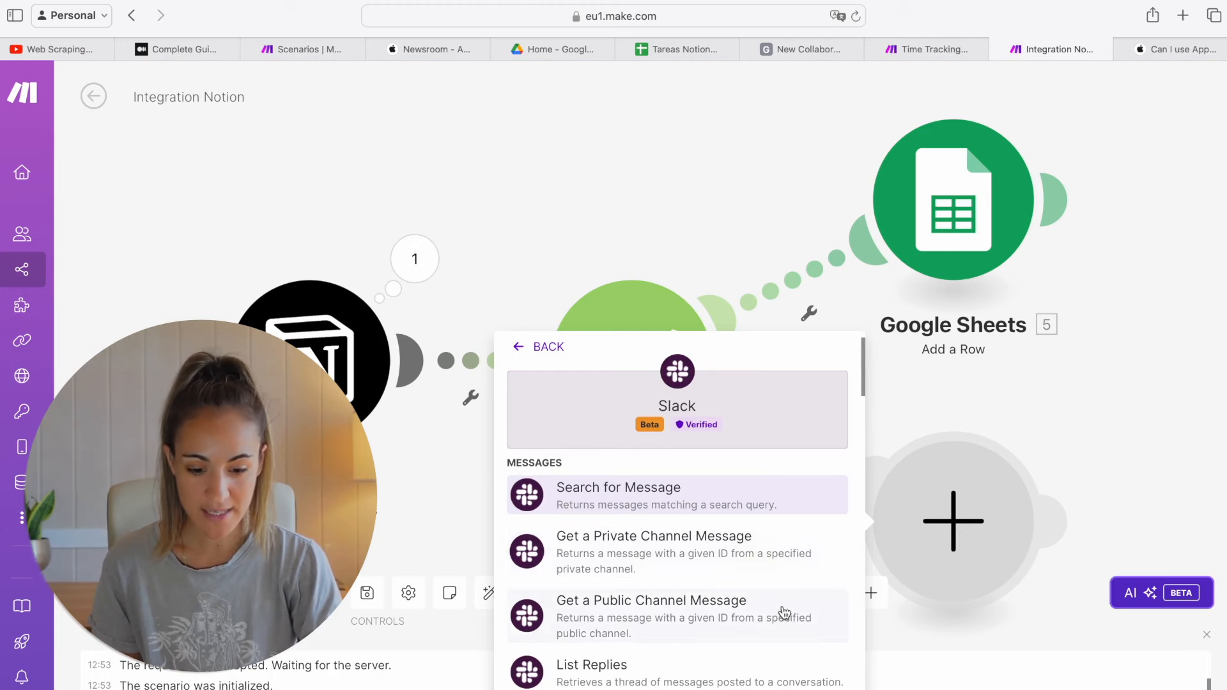
scroll(785, 604, "down", 3)
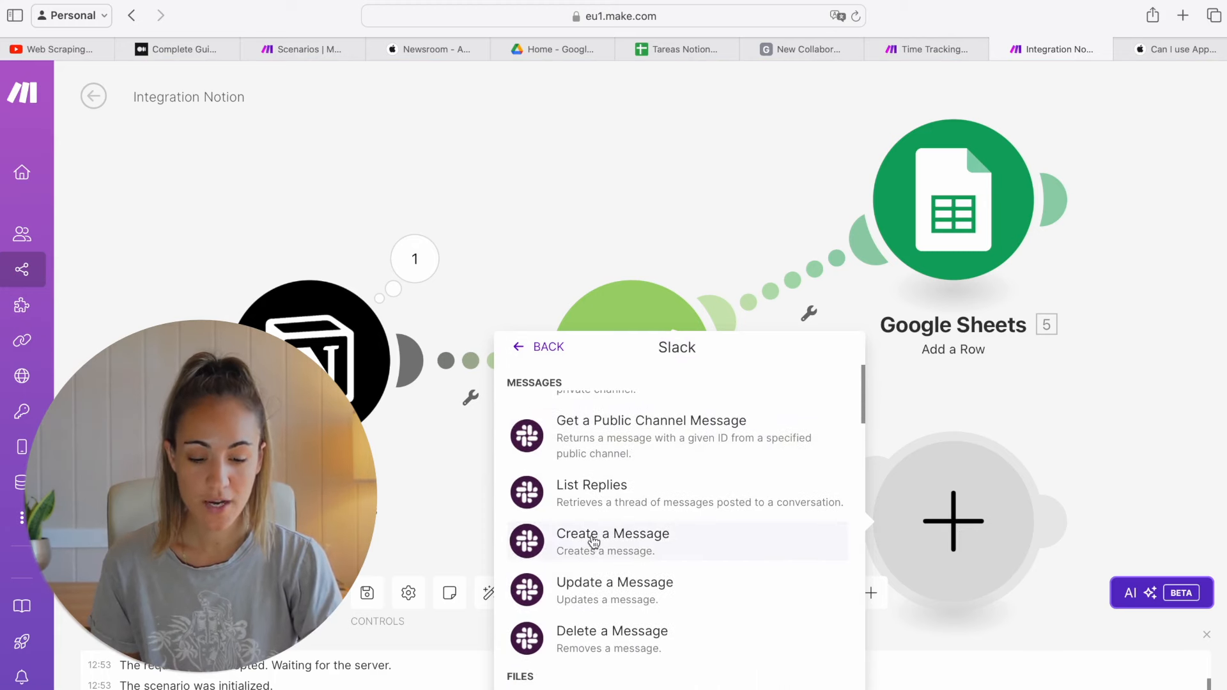
left_click(696, 539)
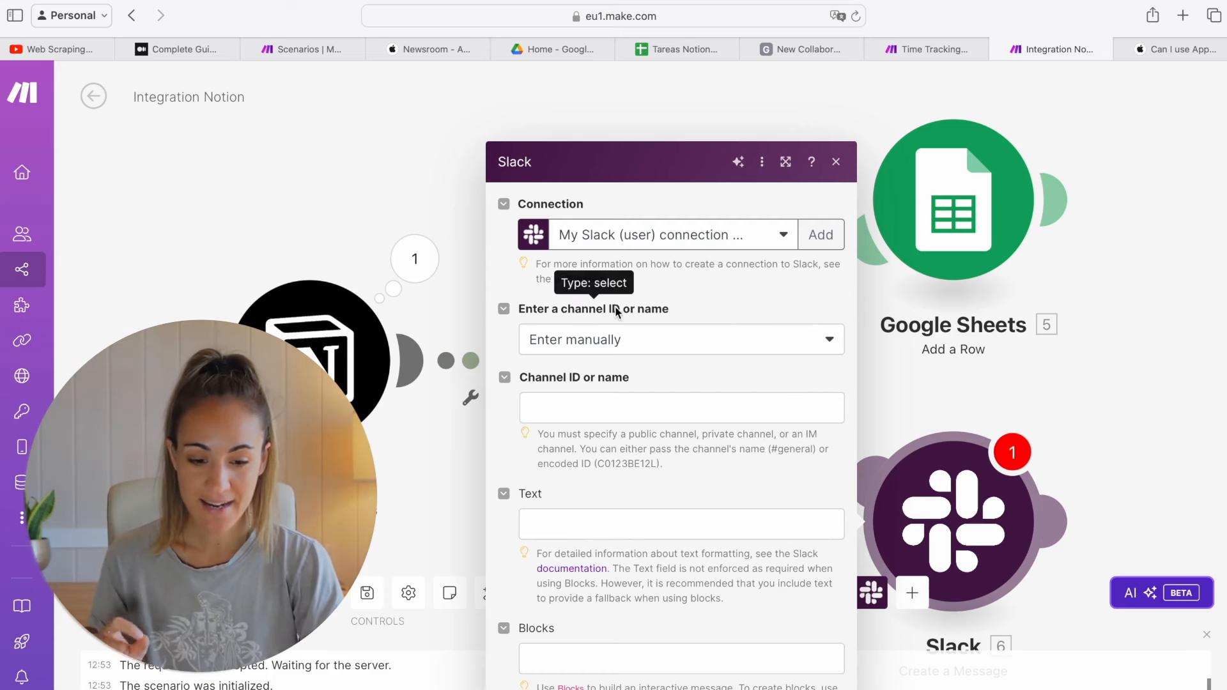
Step: Set the Slack message's destination by selecting the public channel time-tracking from the list
left_click(628, 337)
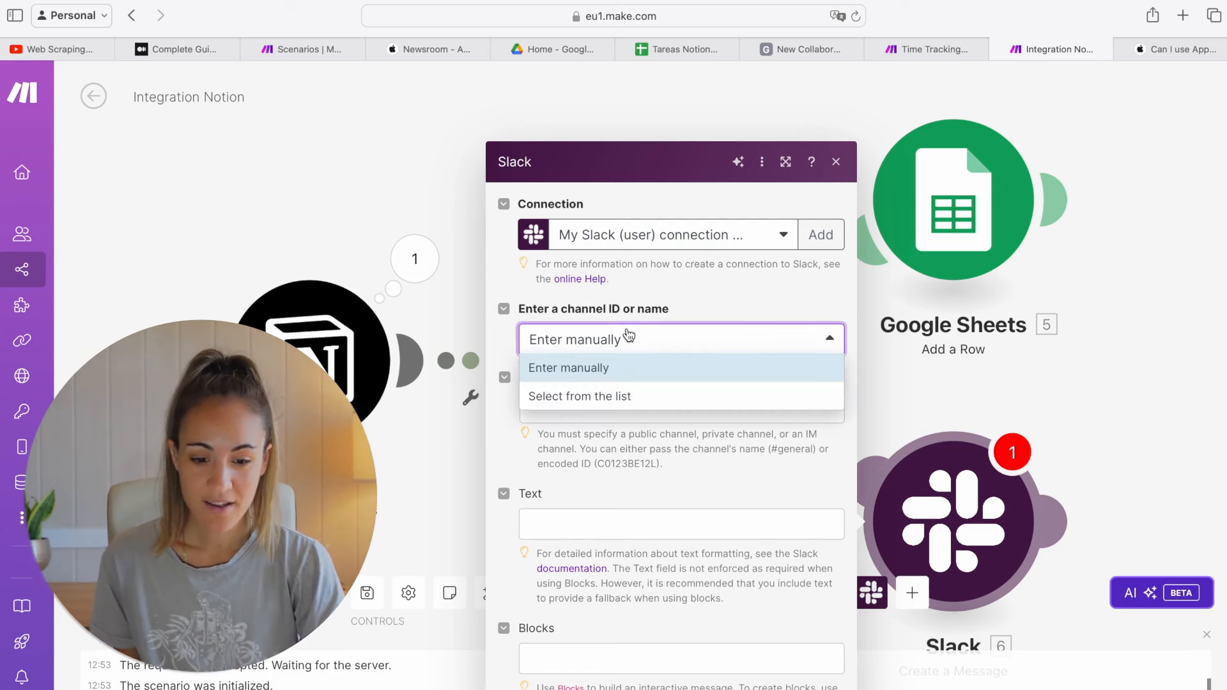
left_click(621, 397)
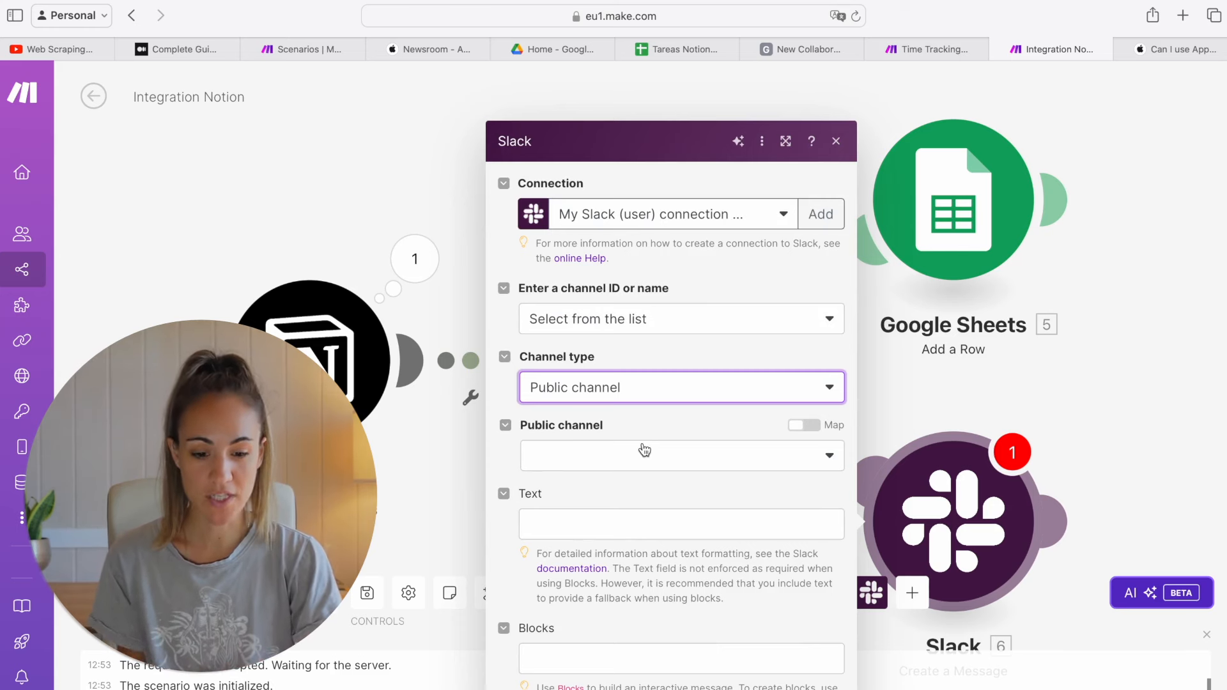
left_click(623, 457)
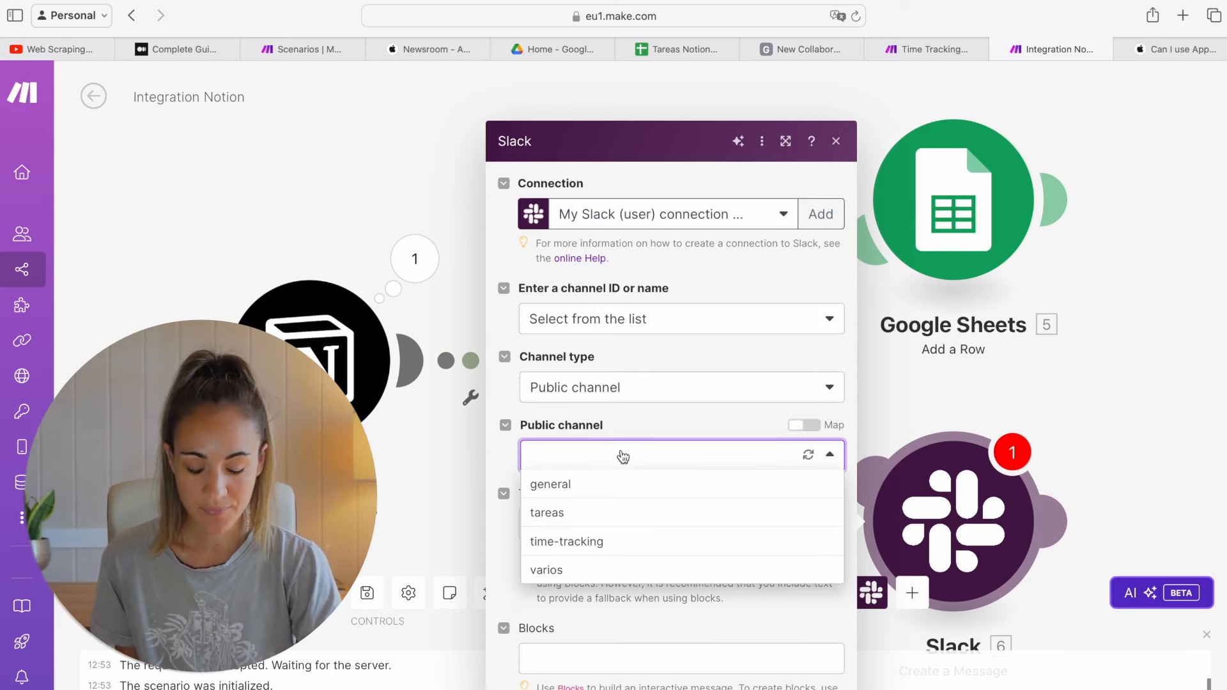
left_click(588, 553)
Step: Begin the Slack message text with the Notion Persona's Name value followed by "ha completado la tarea"
left_click(612, 523)
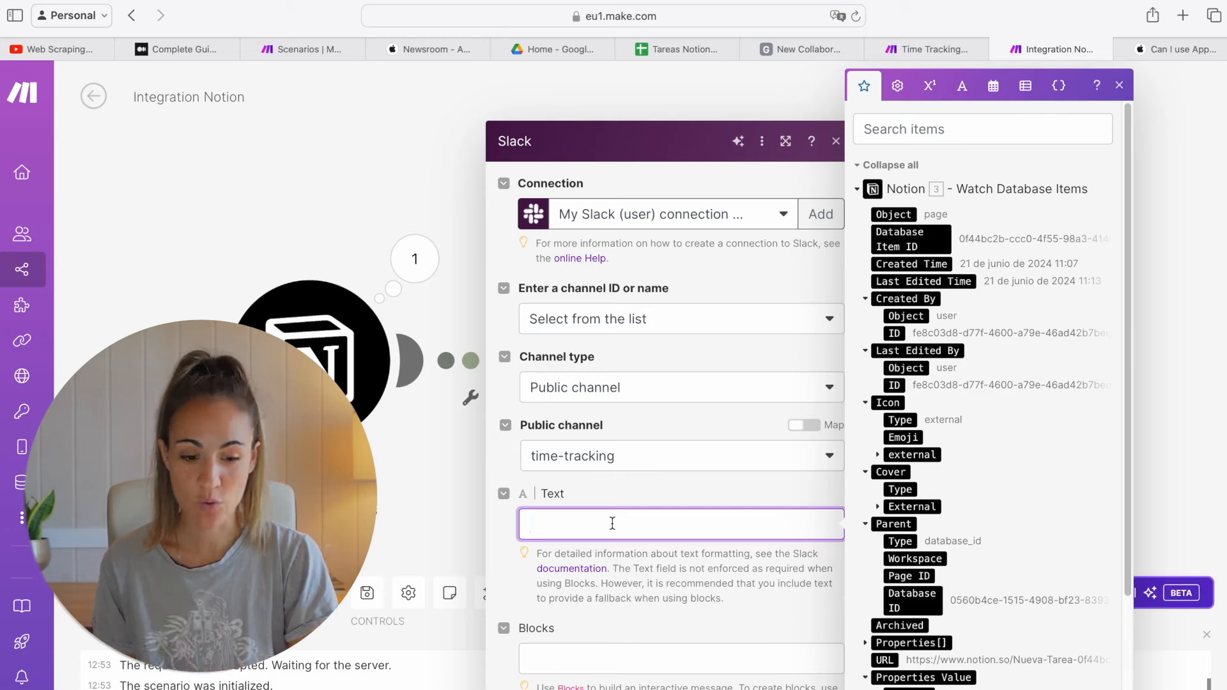
scroll(946, 548, "down", 4)
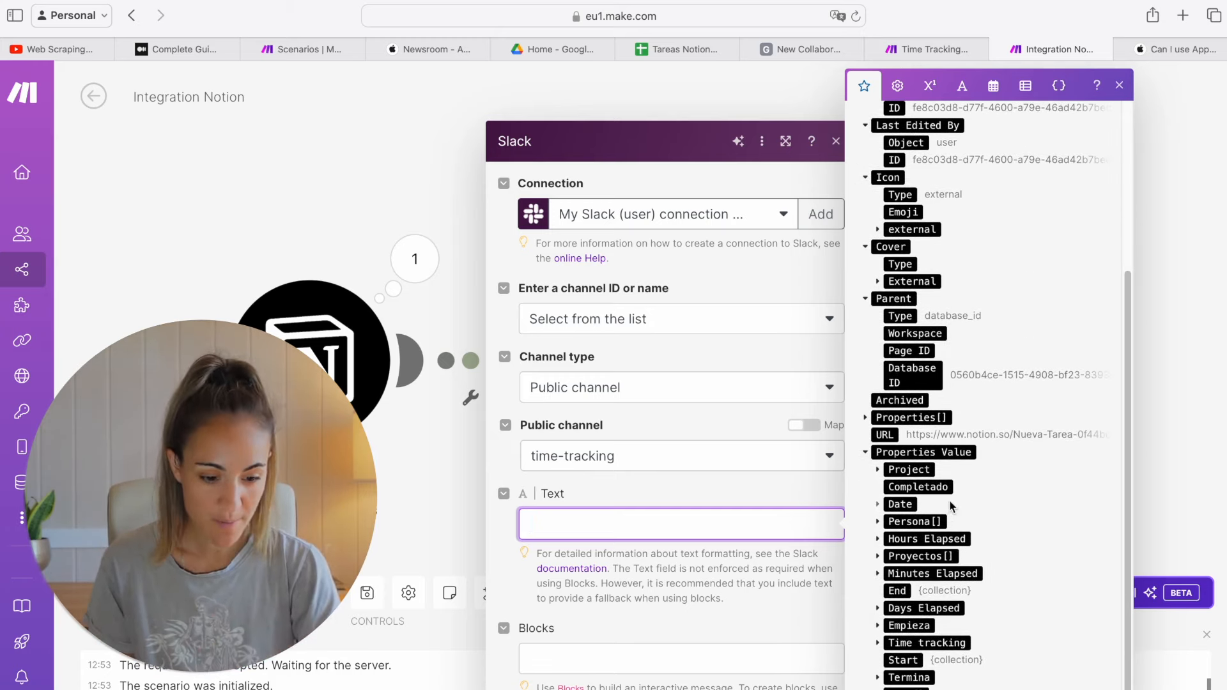
left_click(879, 523)
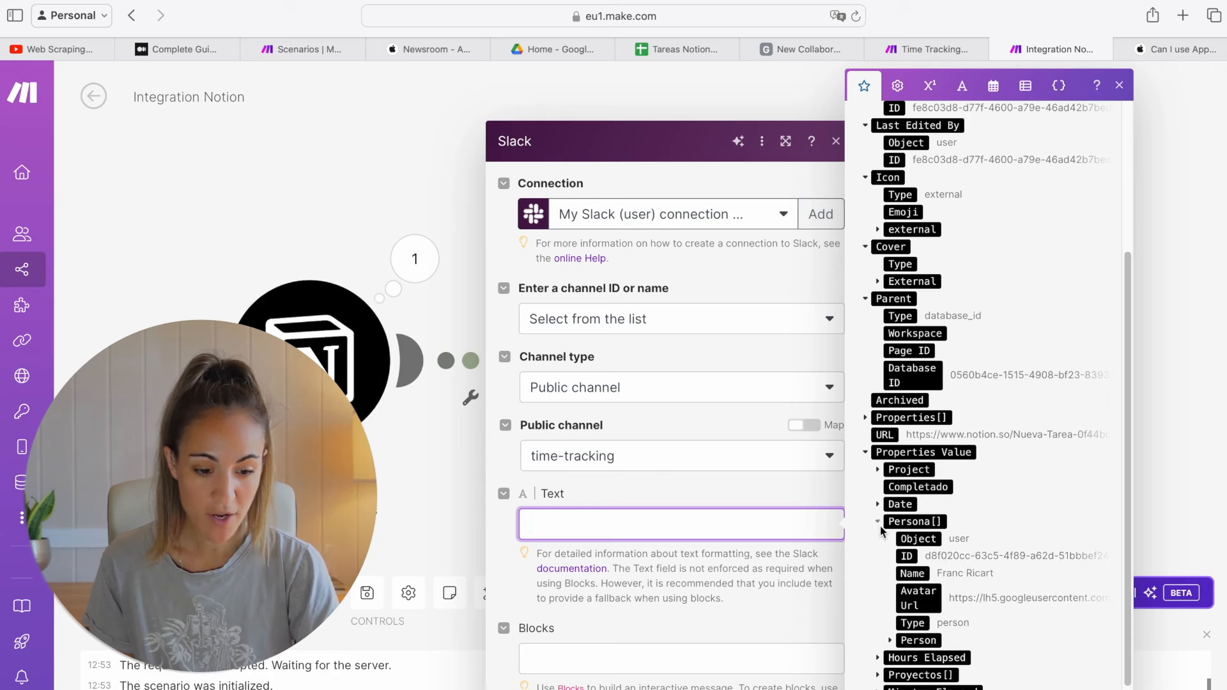
left_click_drag(916, 575, 575, 525)
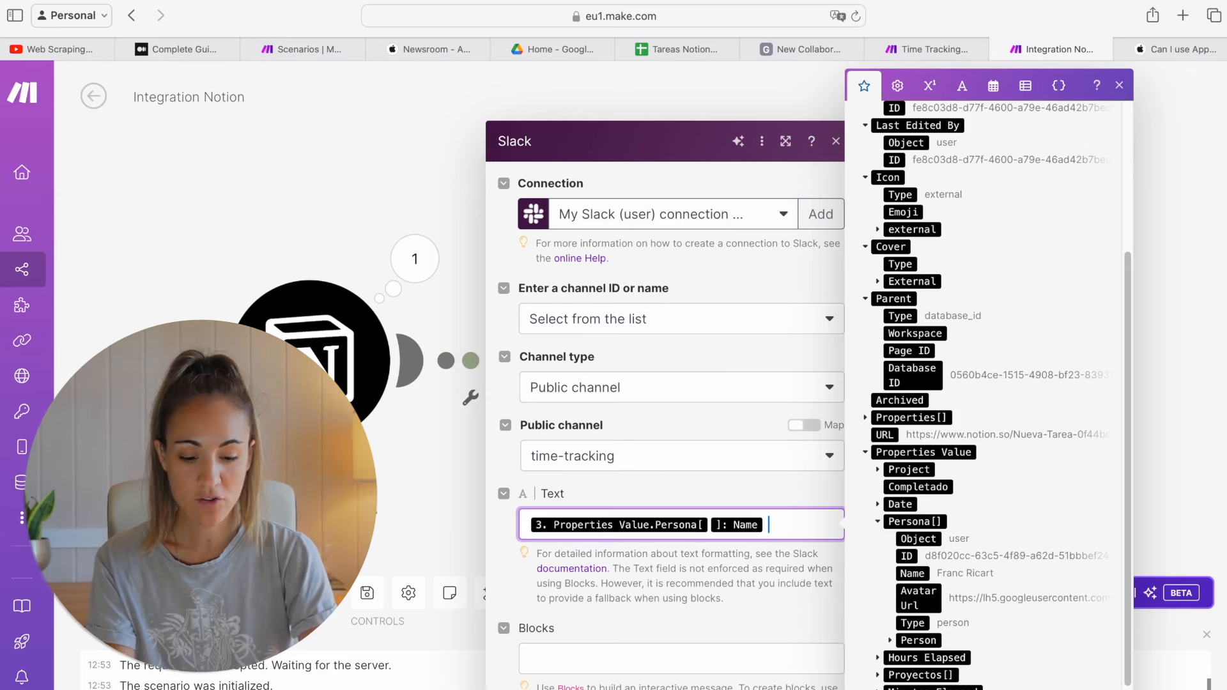
type("ha commp")
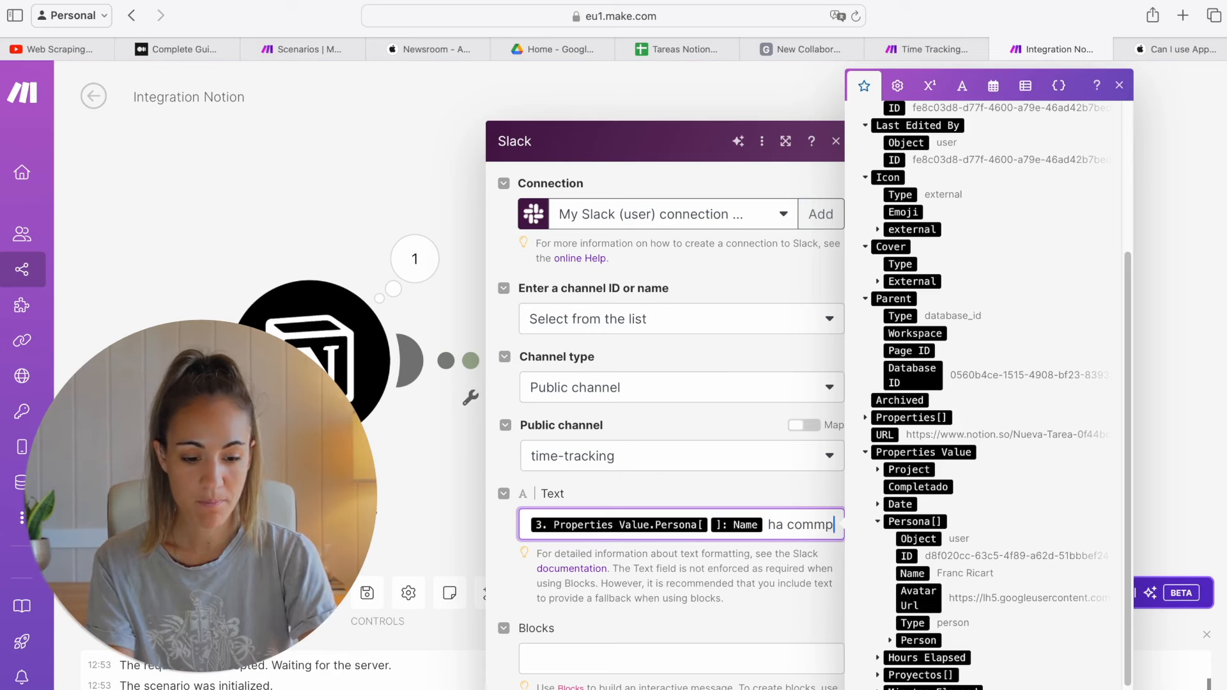
key("BackSpace")
key("BackSpace")
type("pletado la")
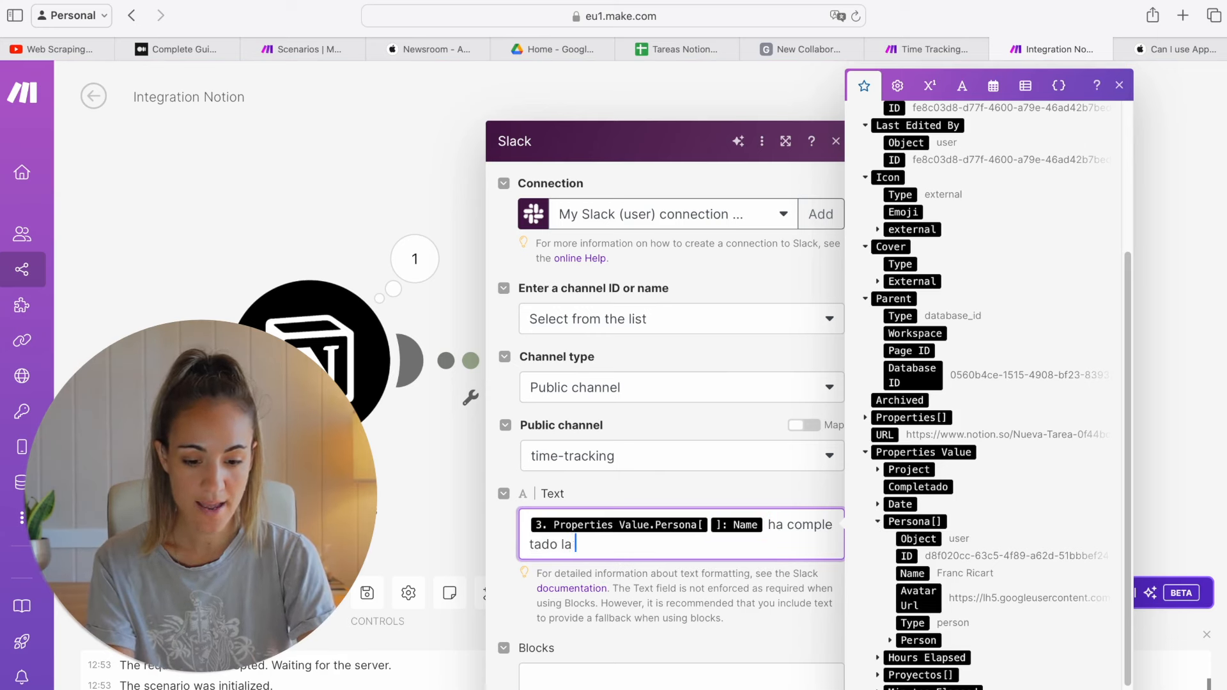
type(" tarea")
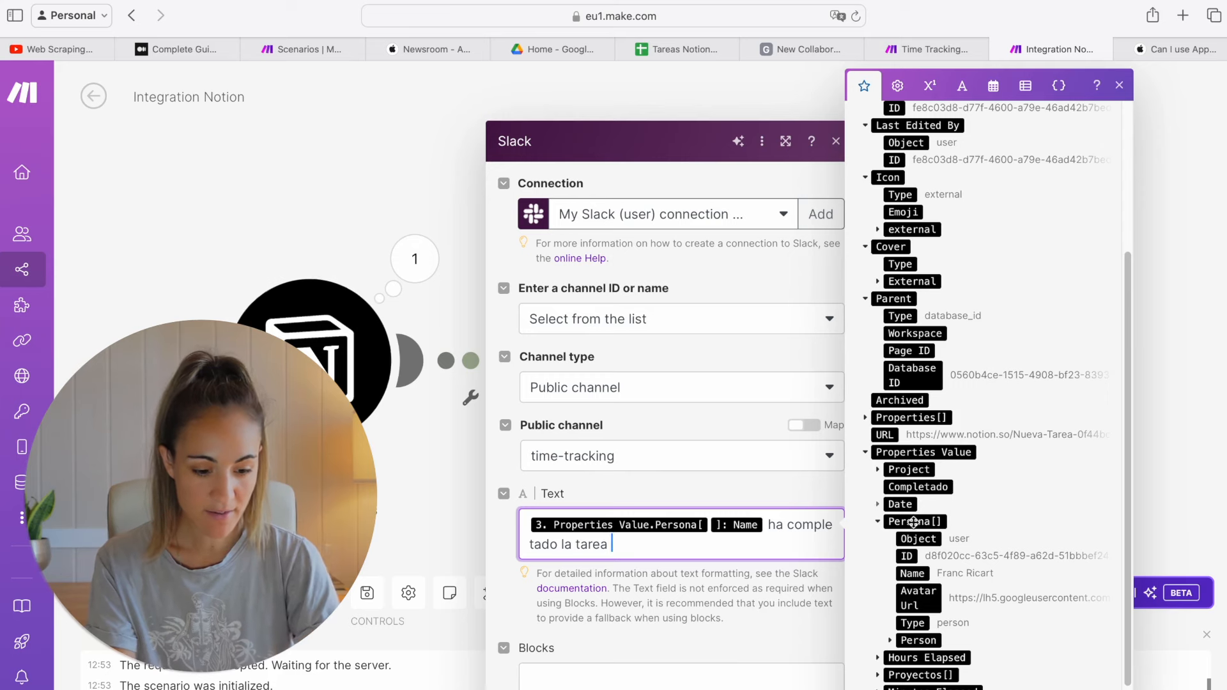
Step: Insert the task's title into the Slack message by mapping the Text Content value of Notion's Name property
scroll(956, 596, "down", 4)
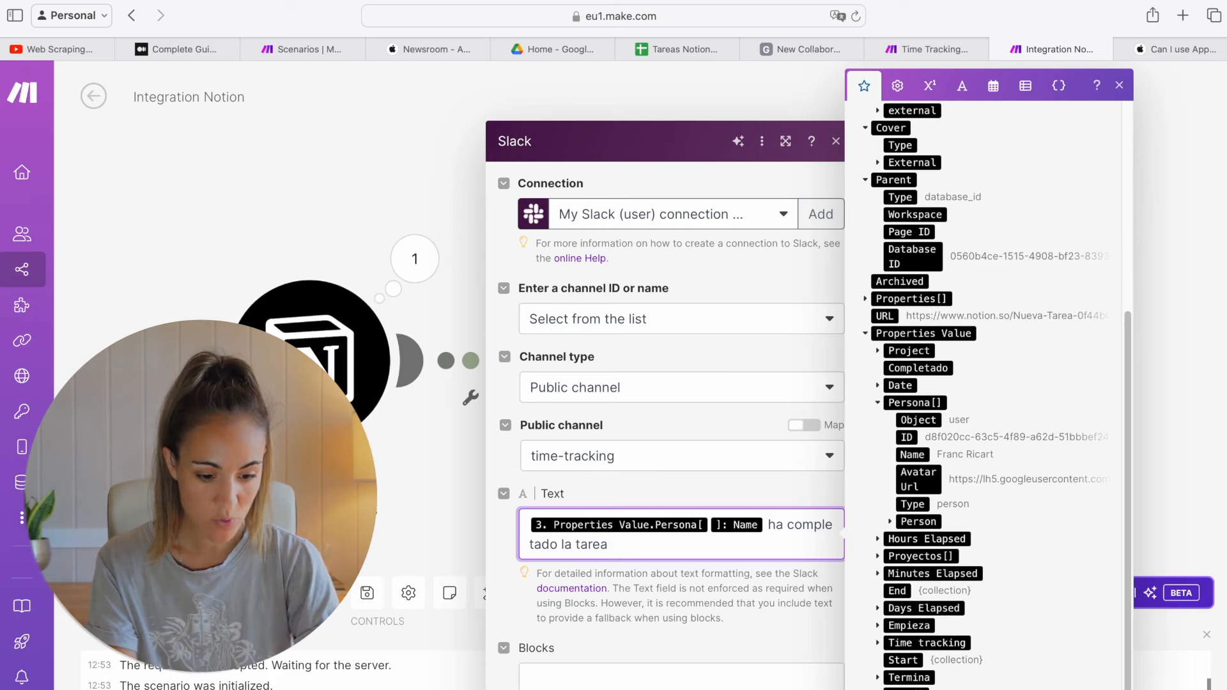
scroll(988, 397, "down", 3)
left_click(891, 644)
scroll(938, 619, "down", 1)
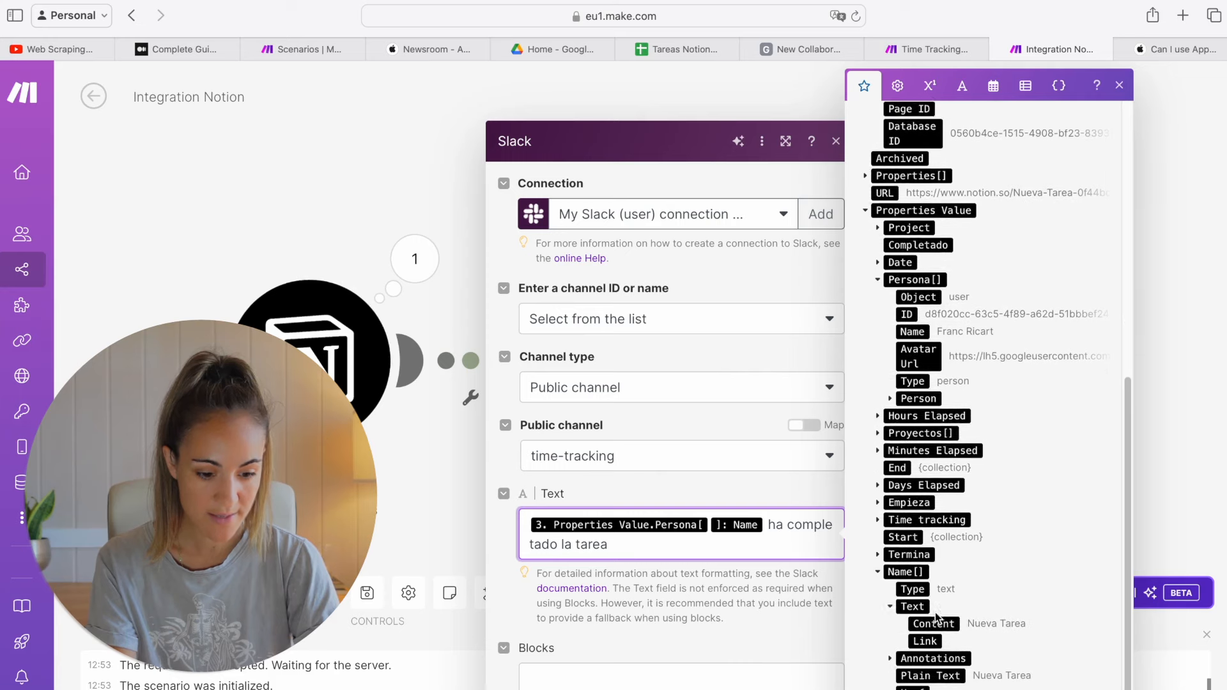
left_click_drag(936, 619, 777, 546)
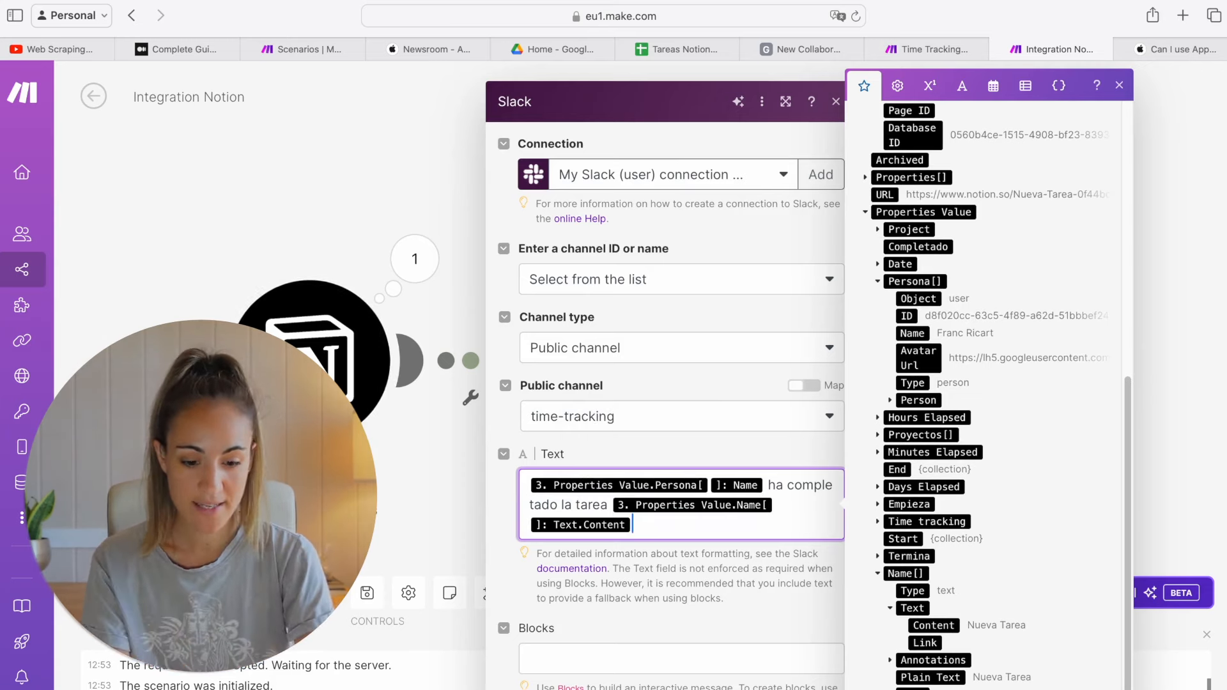
Step: Continue the Slack message with "que pertenece al proyecto" and the Name value of Notion's Project property
type("que pertenec")
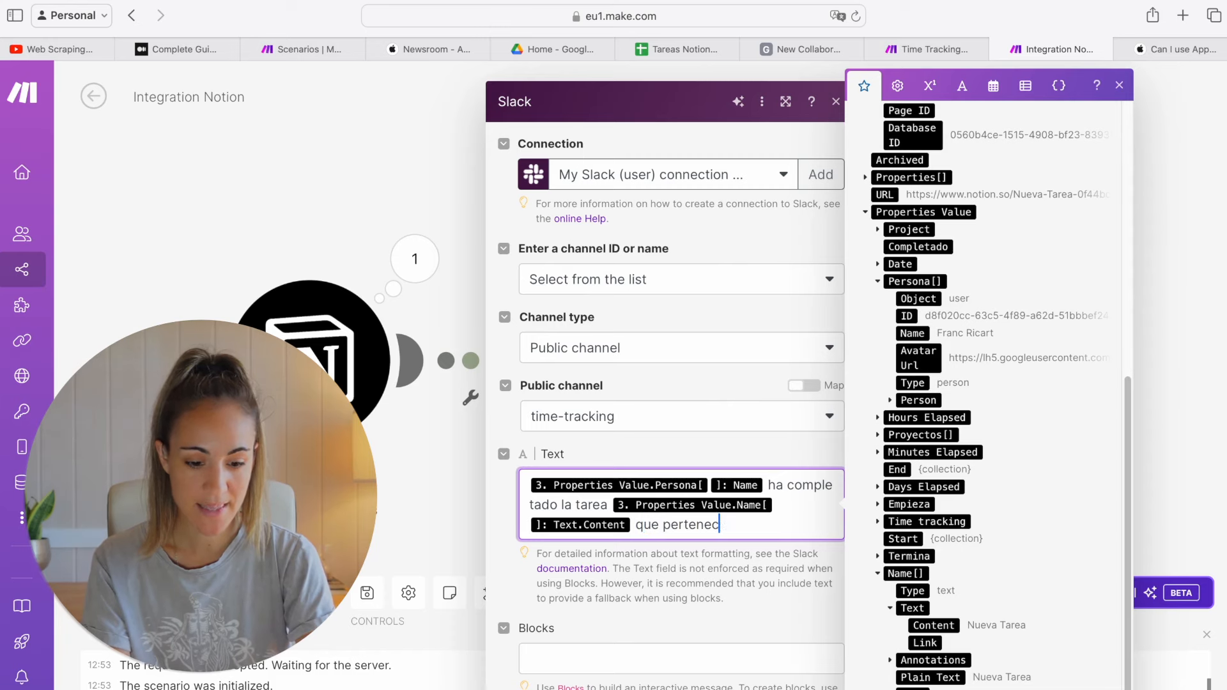
type("e al proyecto")
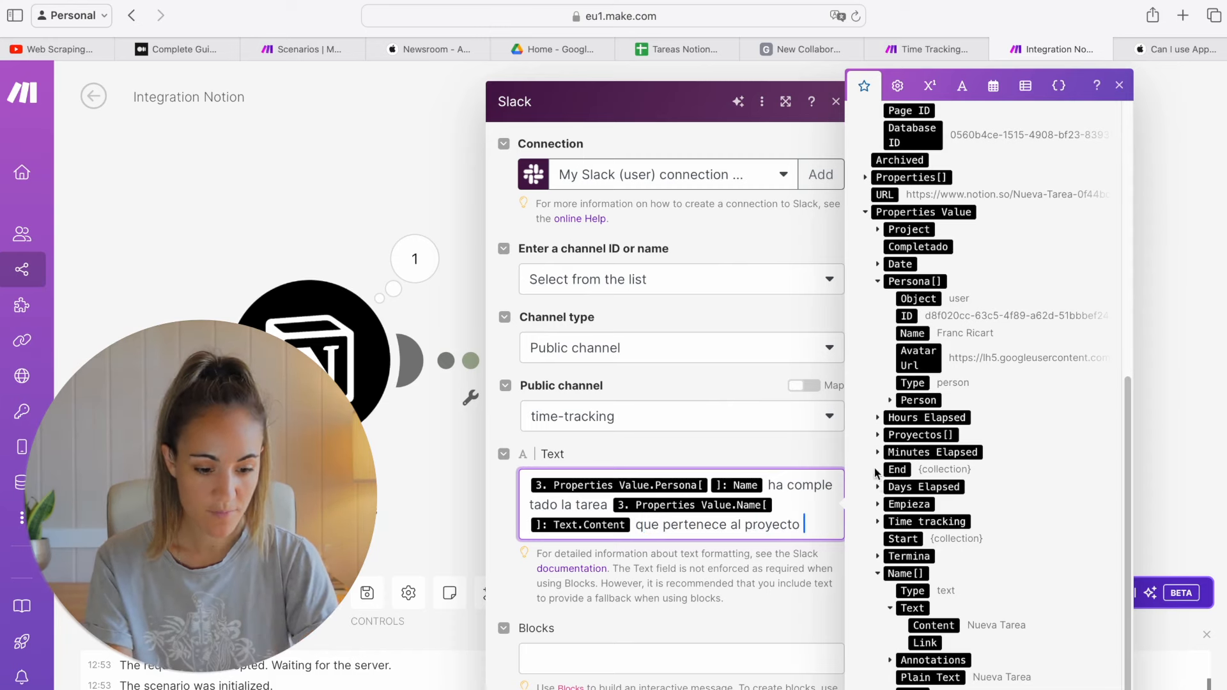
left_click(878, 435)
left_click(877, 435)
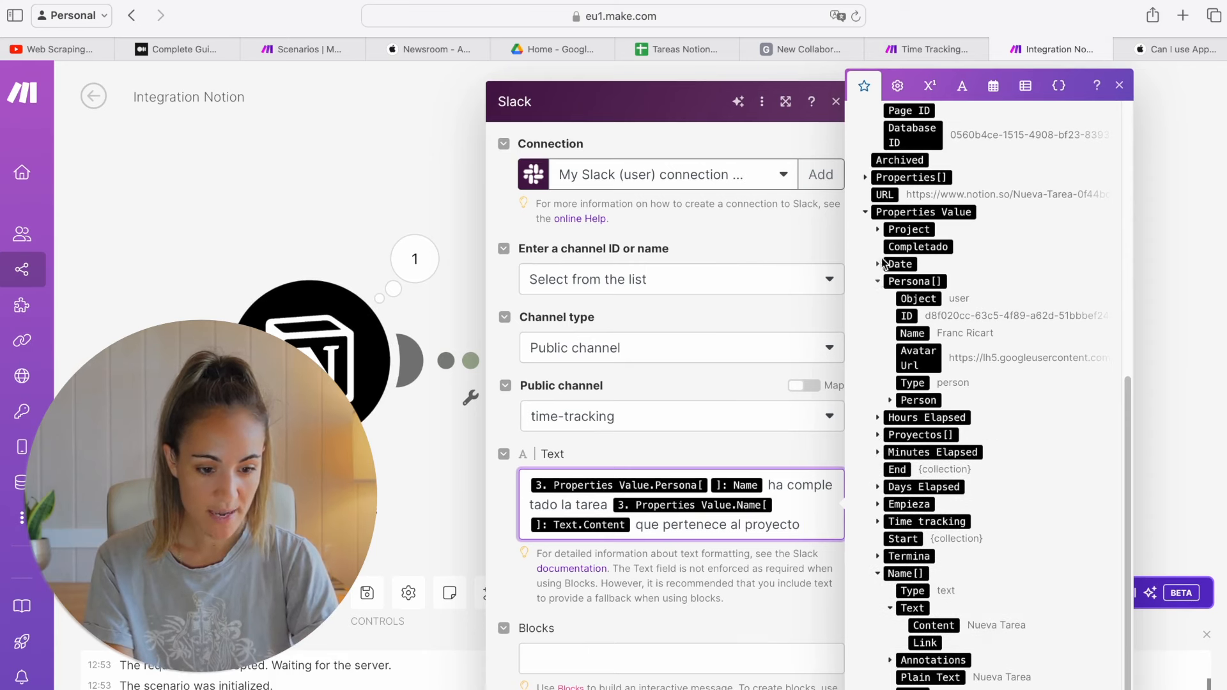
left_click(878, 230)
left_click_drag(913, 264, 825, 519)
Step: End the Slack message with "y que tenía fecha de finalización:" and Notion's Date Start value, and save the module's settings
type("y que tenía f")
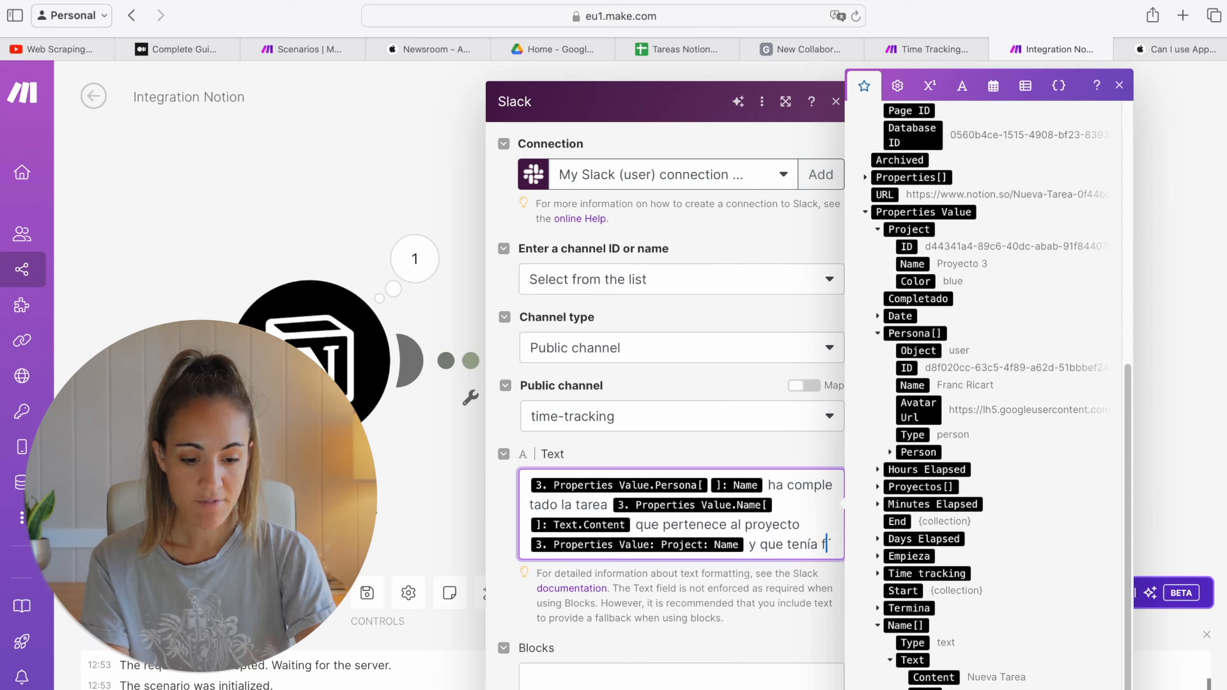
type("echa de finalización:")
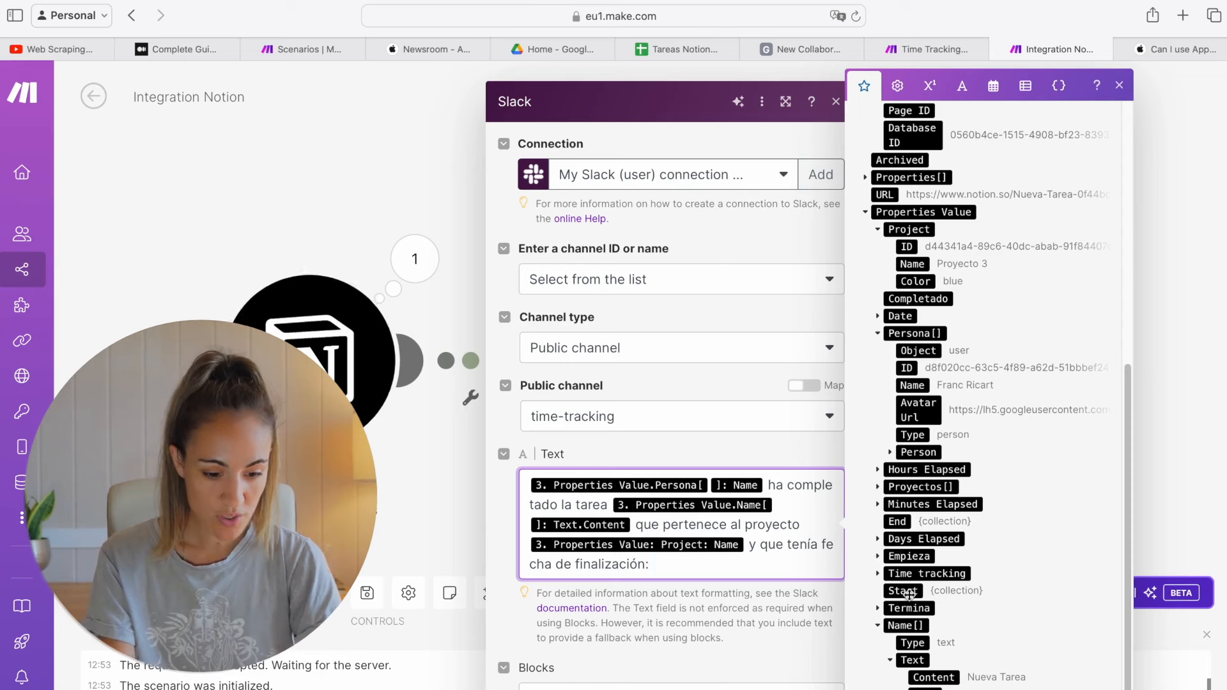
scroll(908, 595, "down", 2)
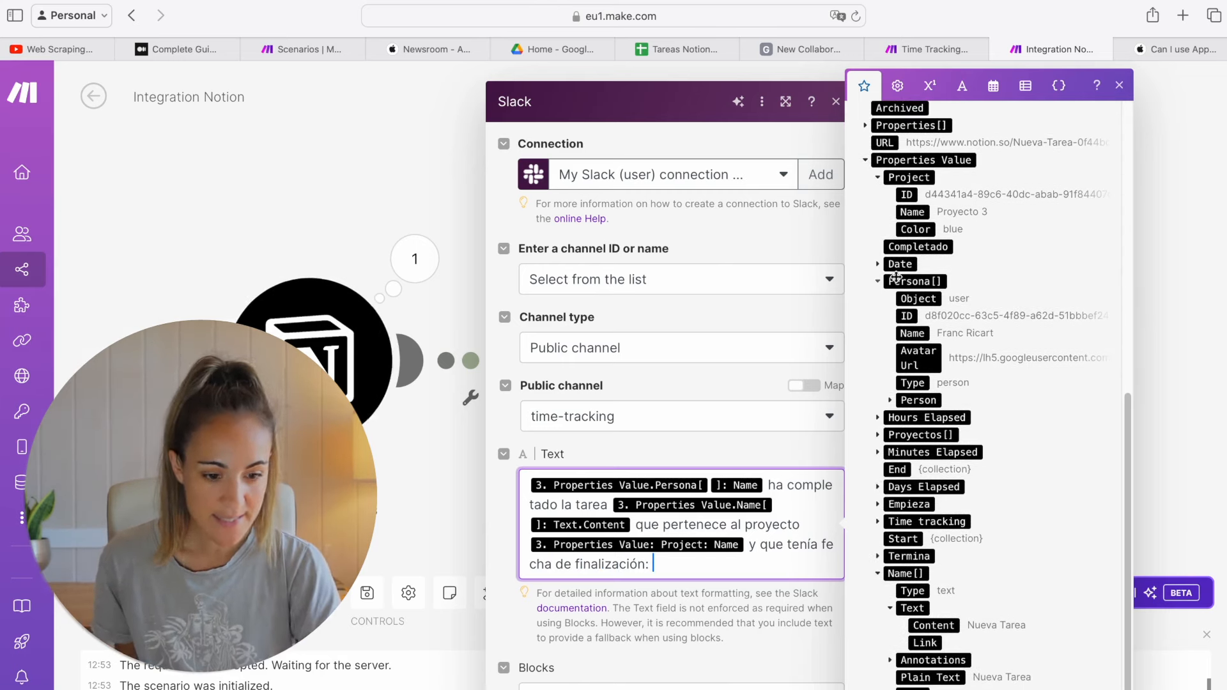
left_click(880, 264)
left_click_drag(916, 286, 785, 560)
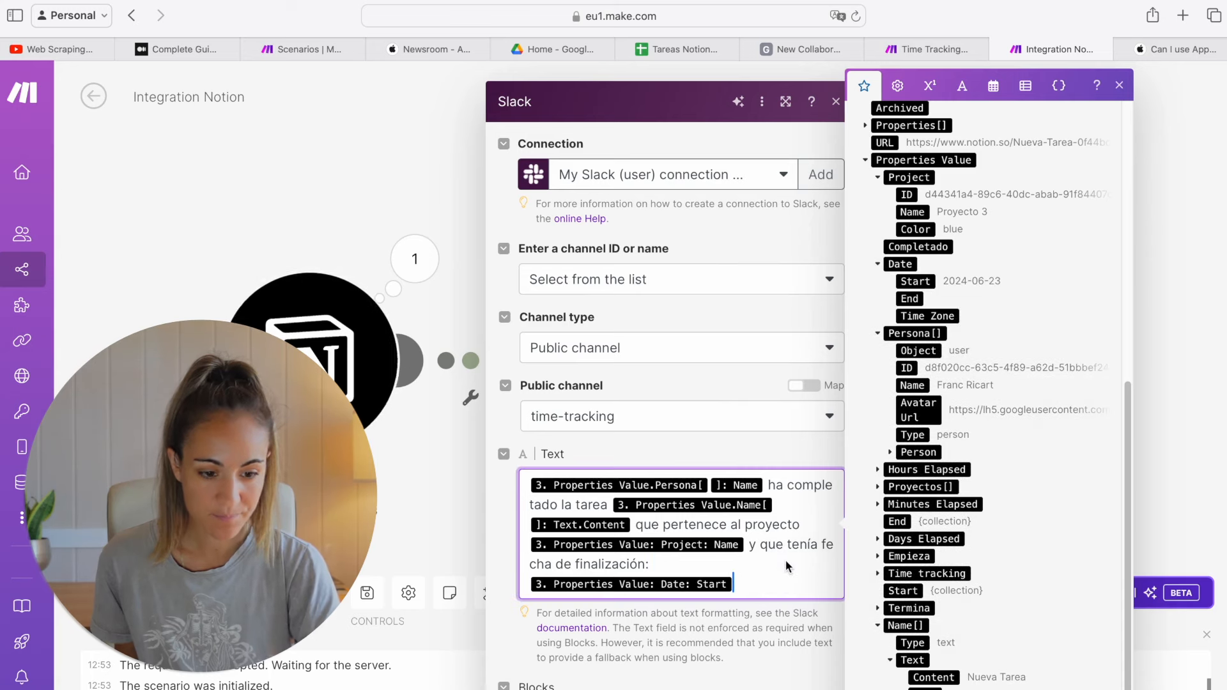
left_click(1120, 86)
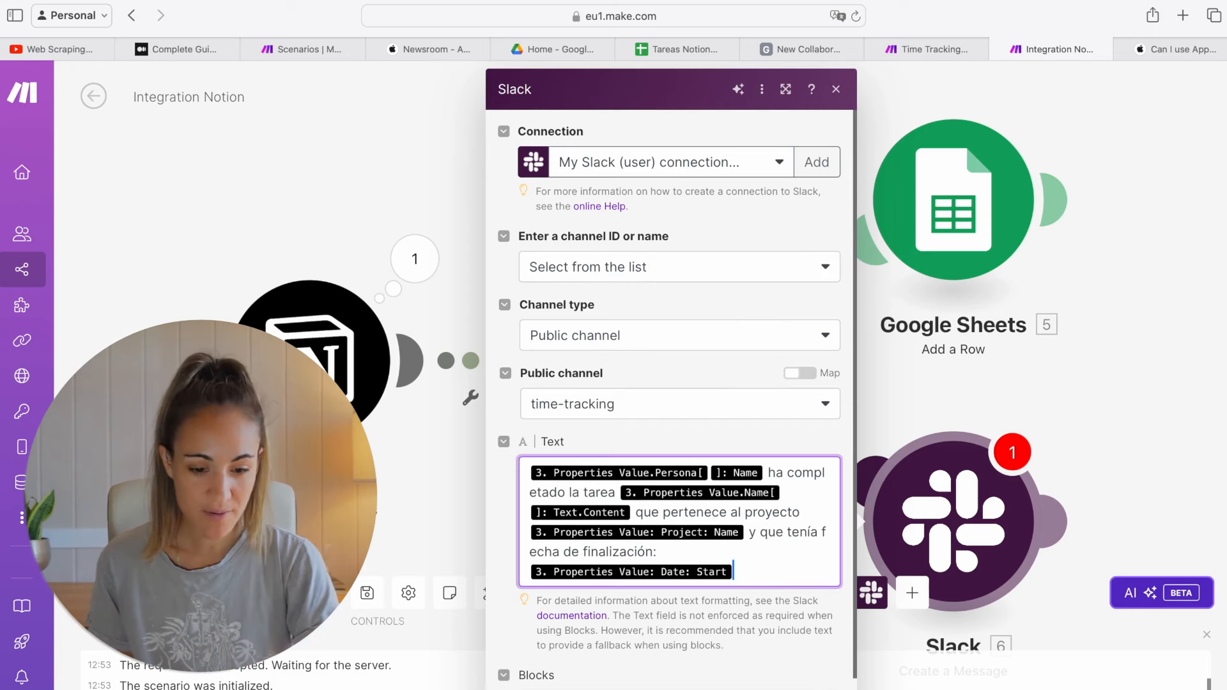
left_click(817, 689)
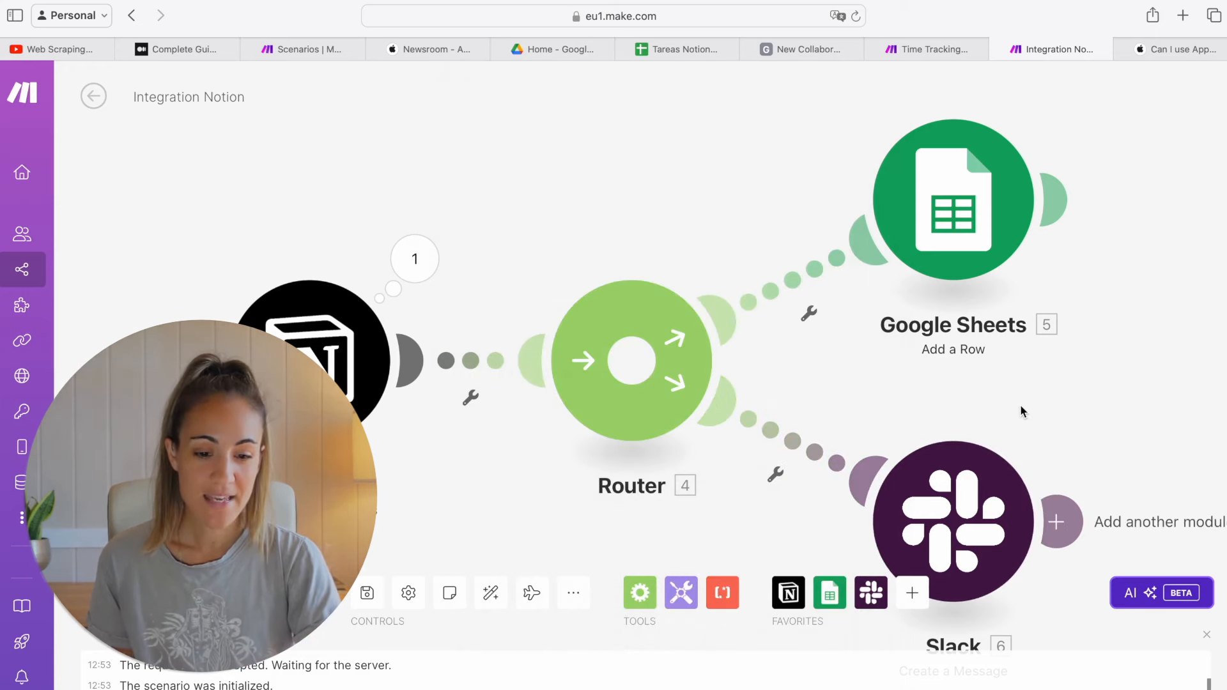
Step: Switch to Notion's Time Tracking para tareas page and delete all existing tasks from the Tareas Make list
scroll(1021, 409, "right", 1)
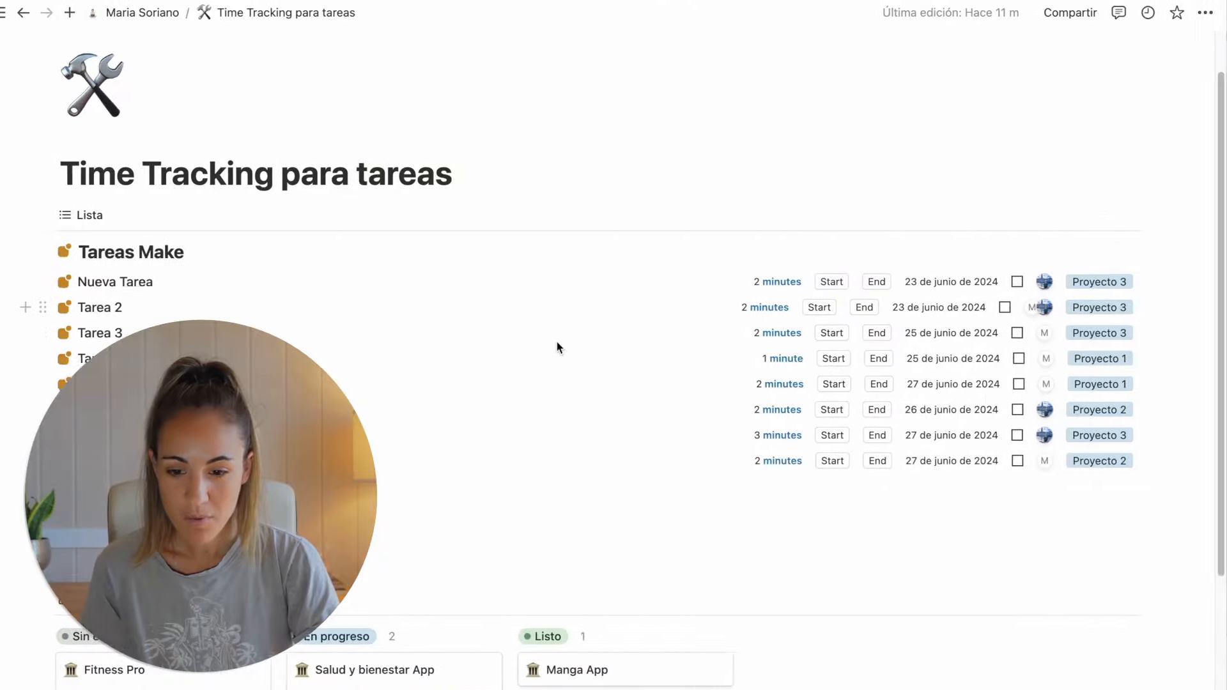
left_click_drag(31, 499, 193, 288)
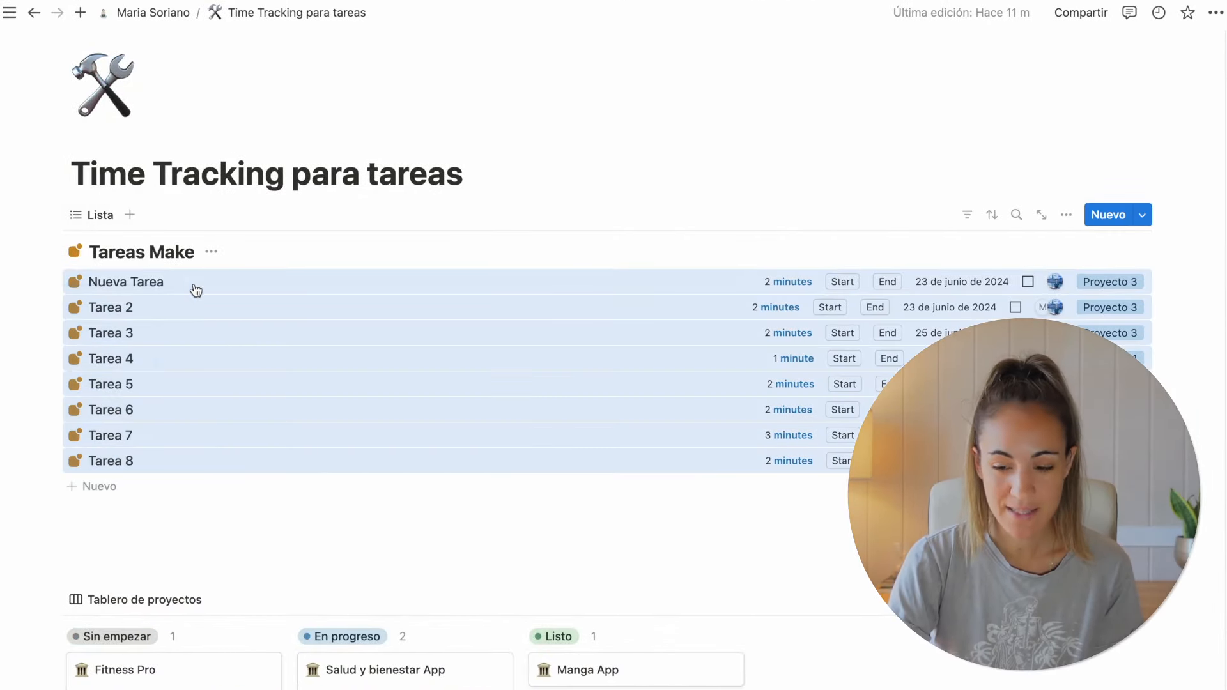
key("Delete")
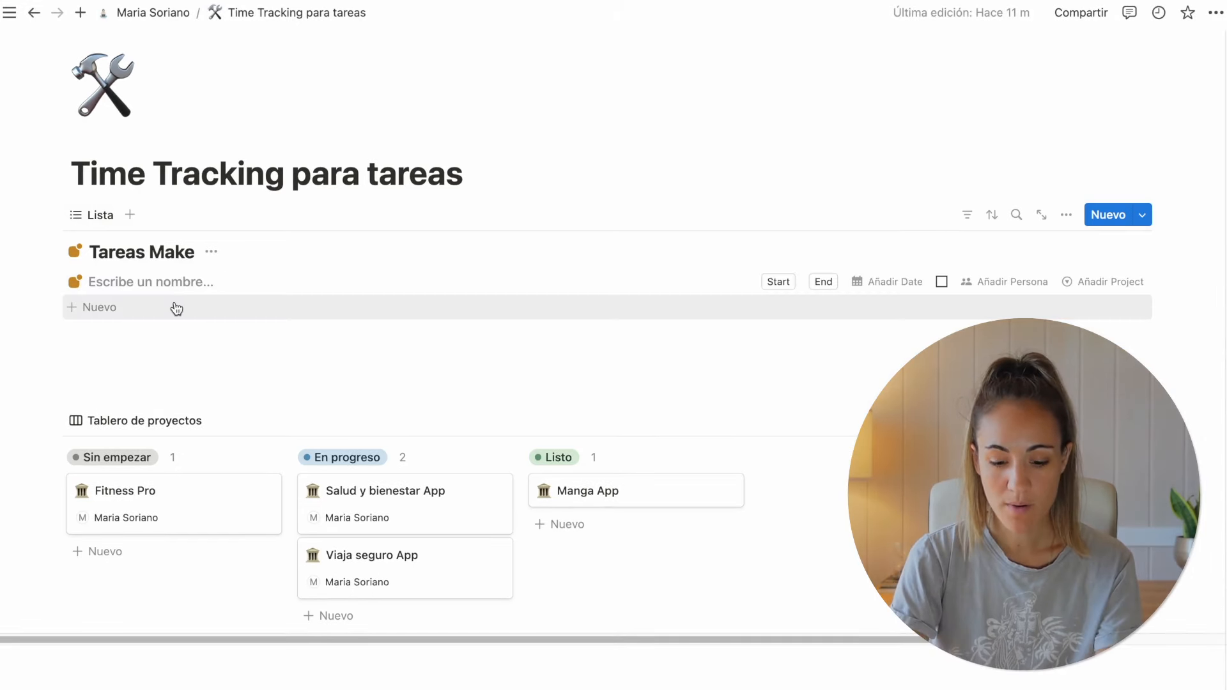
Step: Add a task named Tarea 1 to Tareas Make and start its time tracking from its page
type("Tarea 1")
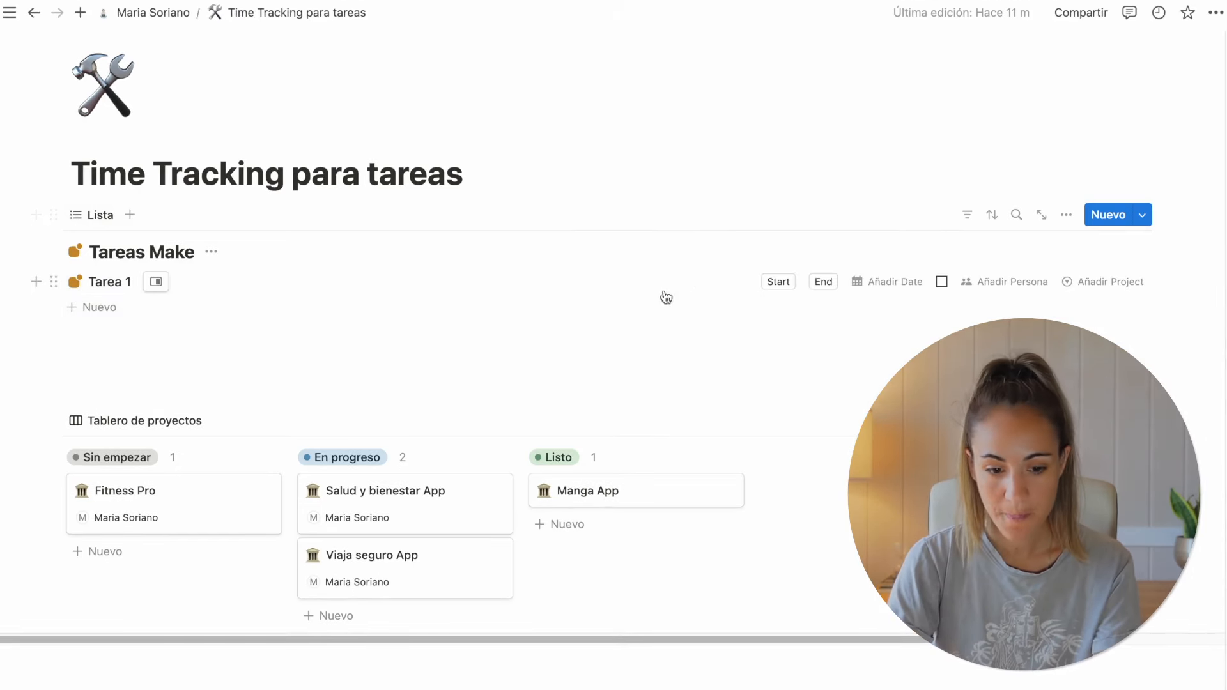
left_click(156, 281)
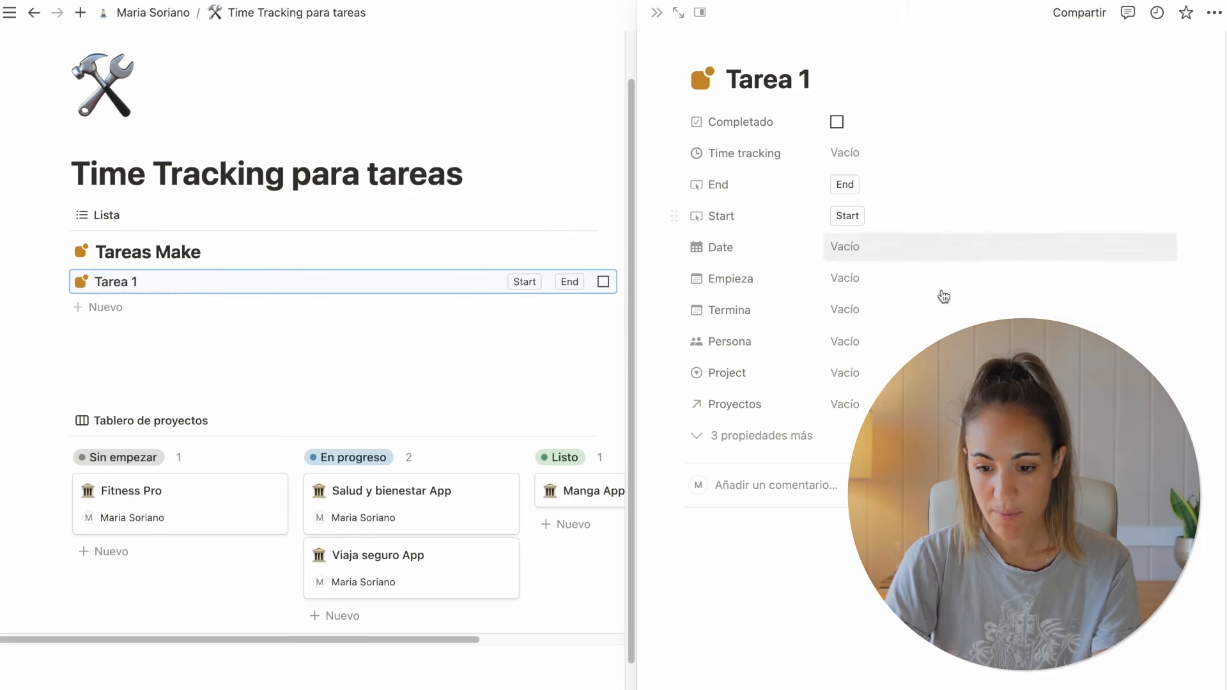
left_click(847, 220)
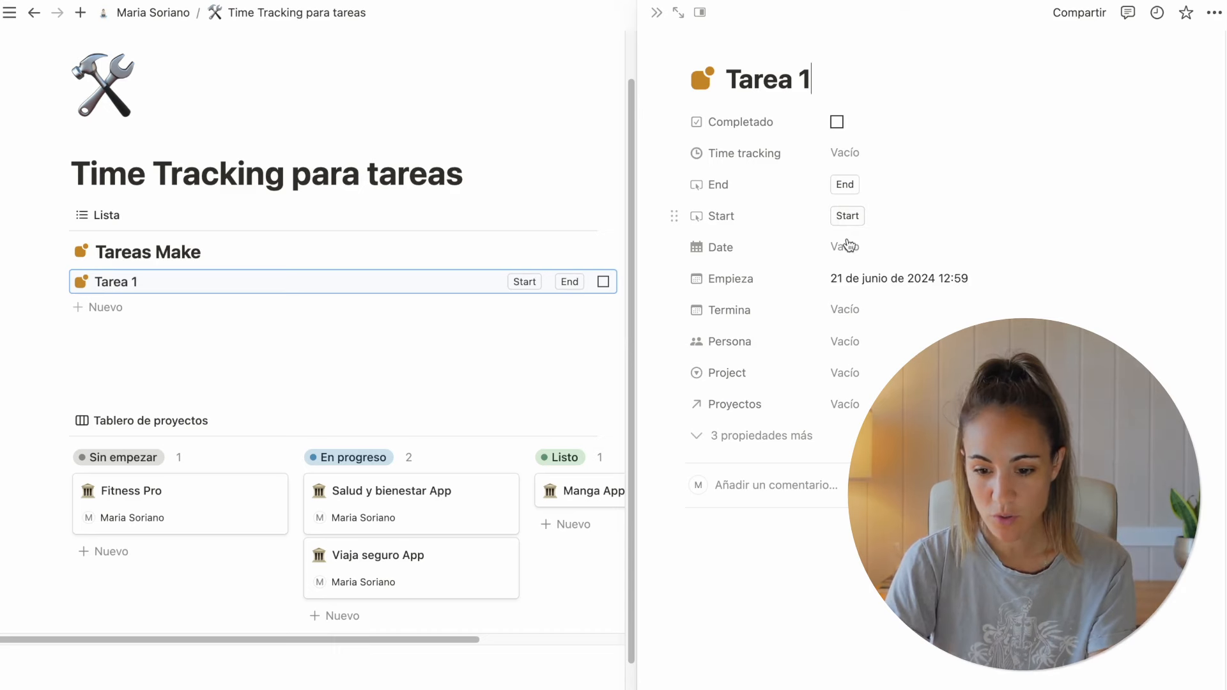
Step: Set Tarea 1's Date property to 28 de junio de 2024
left_click(848, 249)
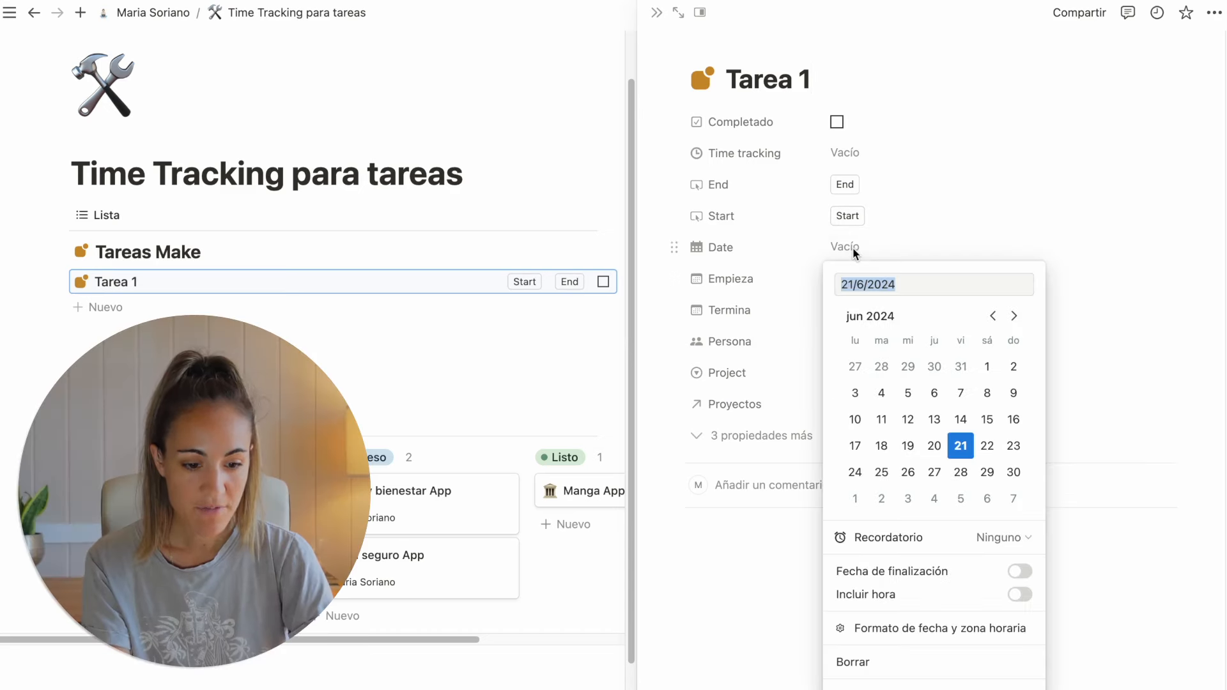
left_click(961, 472)
left_click(981, 168)
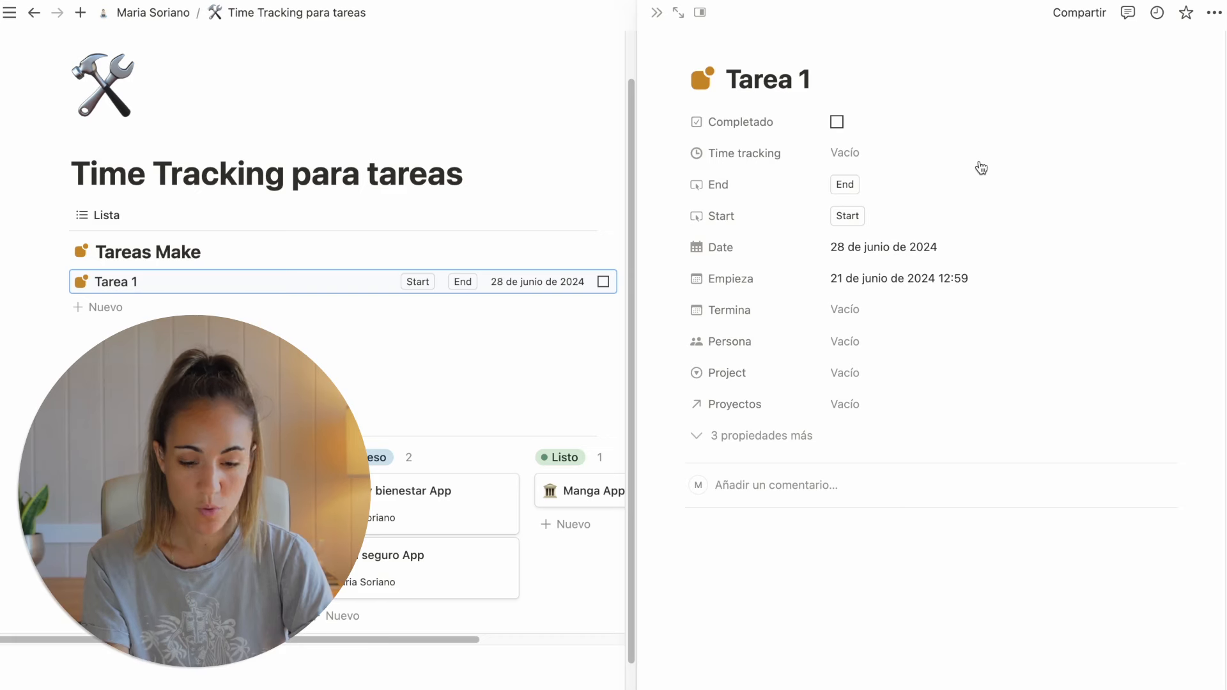
Step: Assign the first listed person to Tarea 1 and set its Project to Proyecto 1
left_click(857, 345)
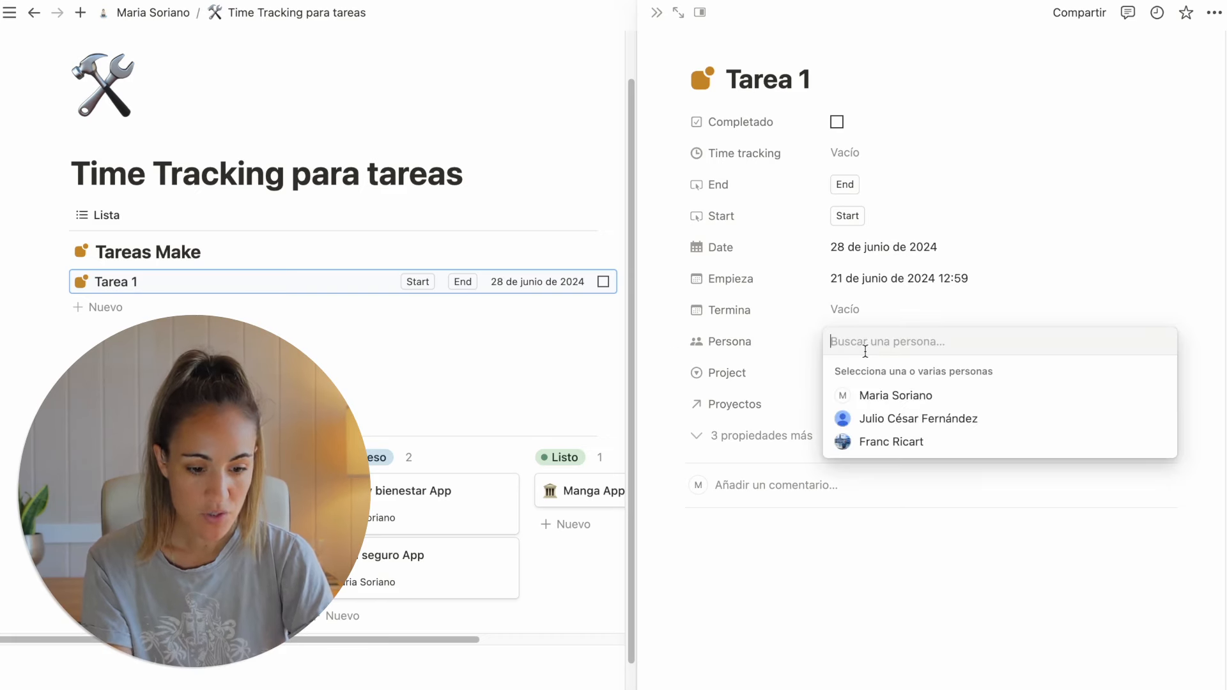
left_click(893, 396)
left_click(947, 274)
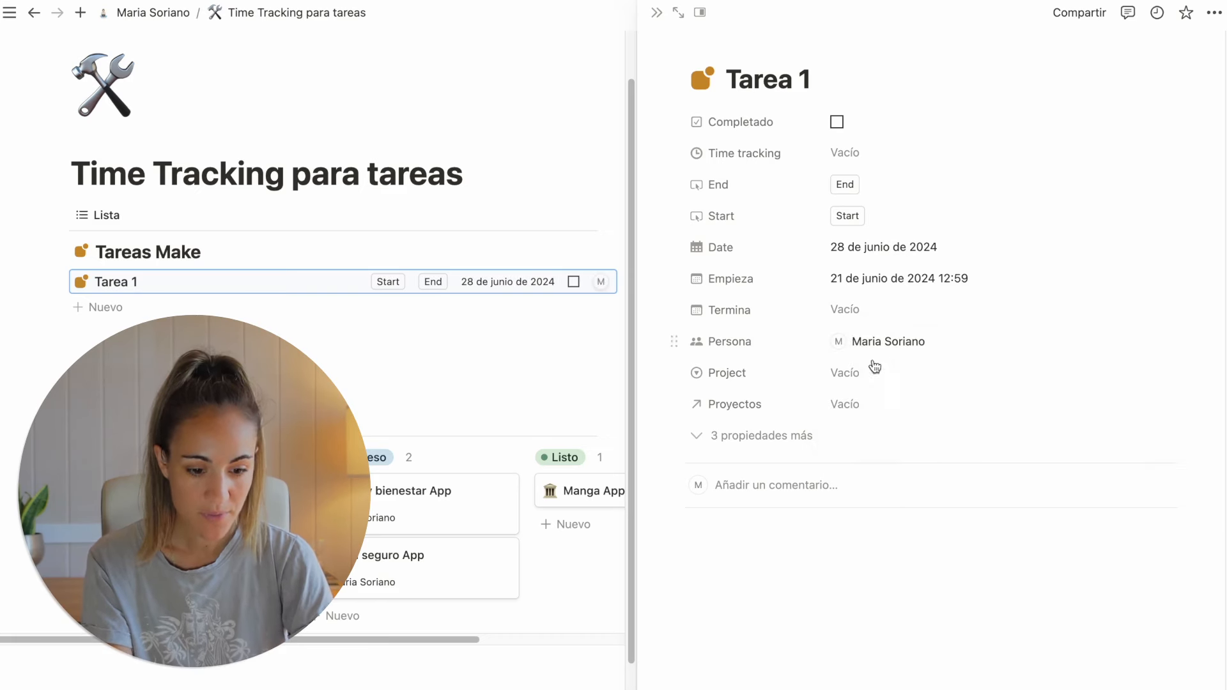
left_click(857, 373)
left_click(888, 424)
left_click(554, 351)
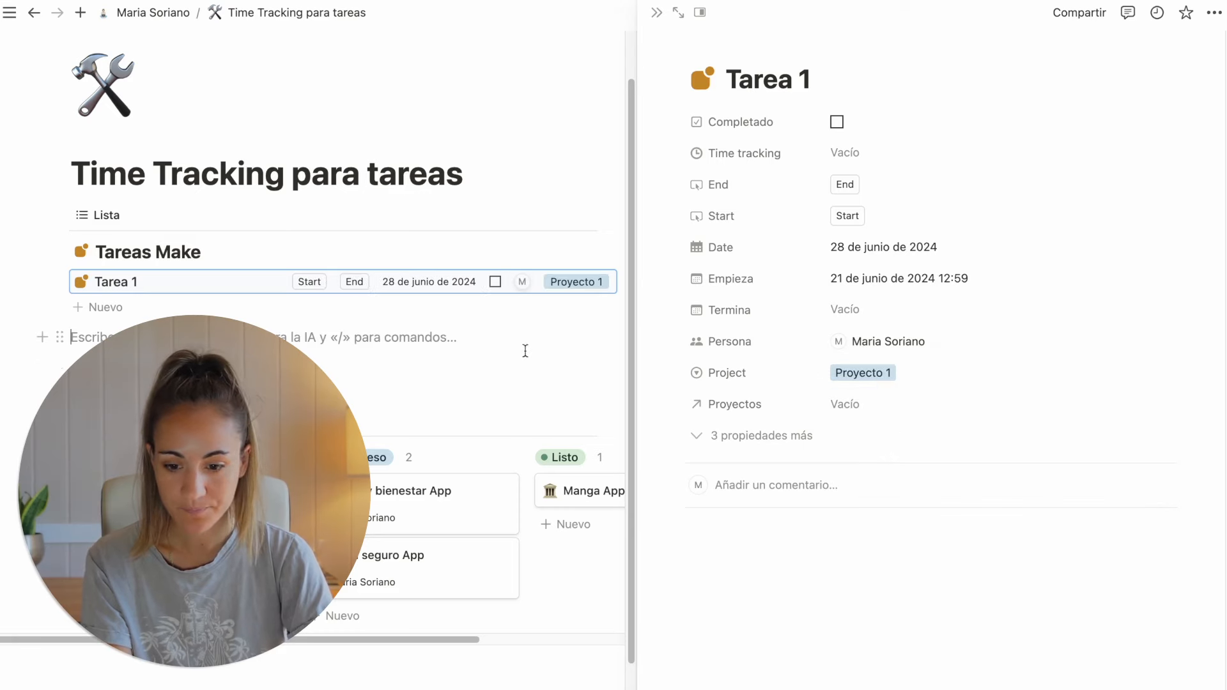
Step: Add a second task named Tarea 2 to Tareas Make with the date 24 de junio de 2024
left_click(110, 315)
left_click(110, 314)
type("Tarea 2")
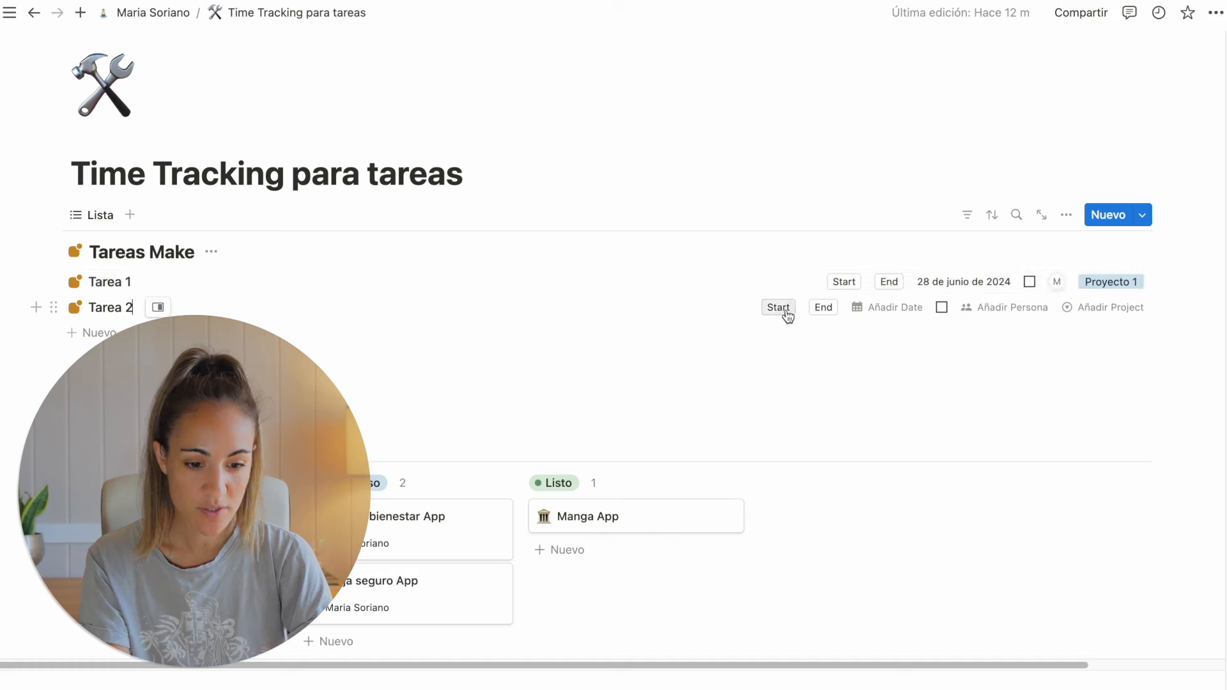
left_click(886, 307)
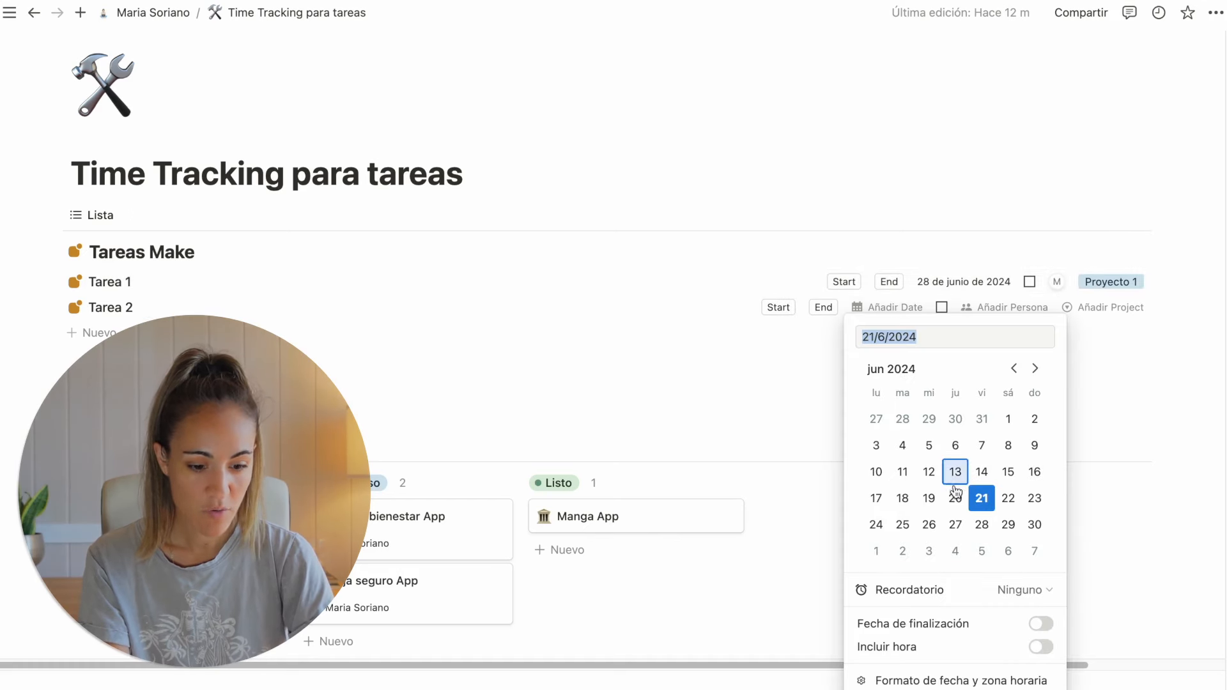
left_click(876, 525)
Step: Assign the last listed person to Tarea 2 and set its Project to Proyecto 3
left_click(1011, 310)
left_click(1011, 309)
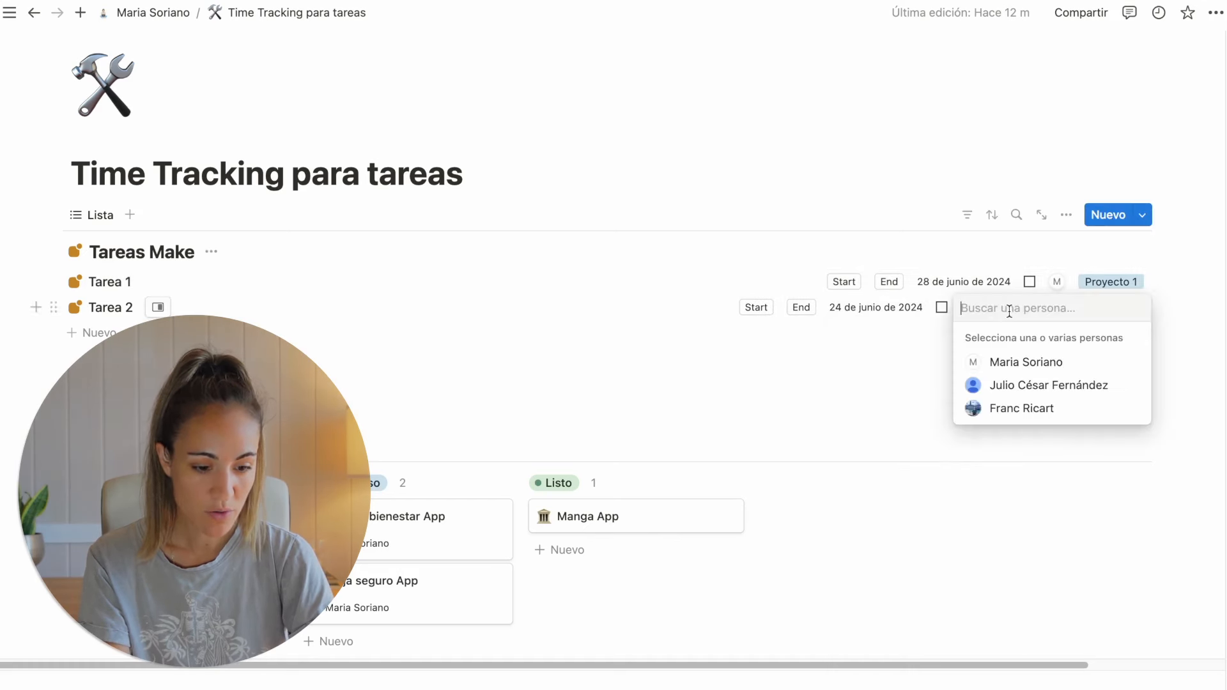
left_click(1019, 409)
key("Escape")
left_click(1082, 307)
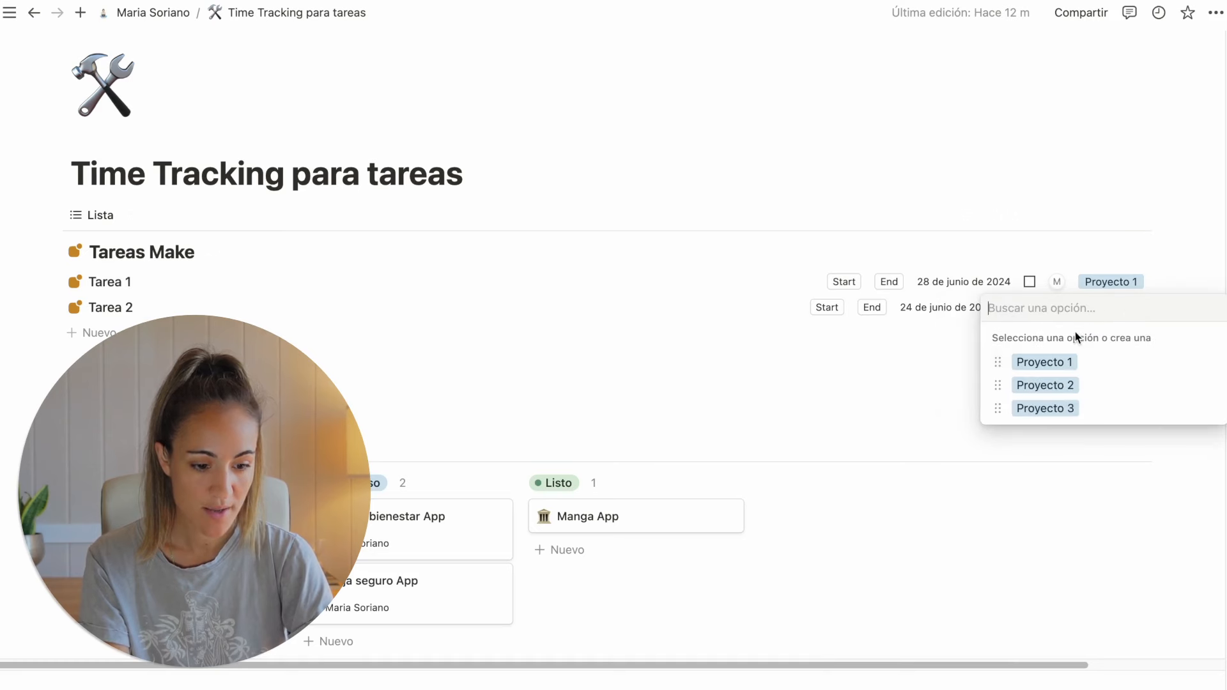
left_click(1061, 409)
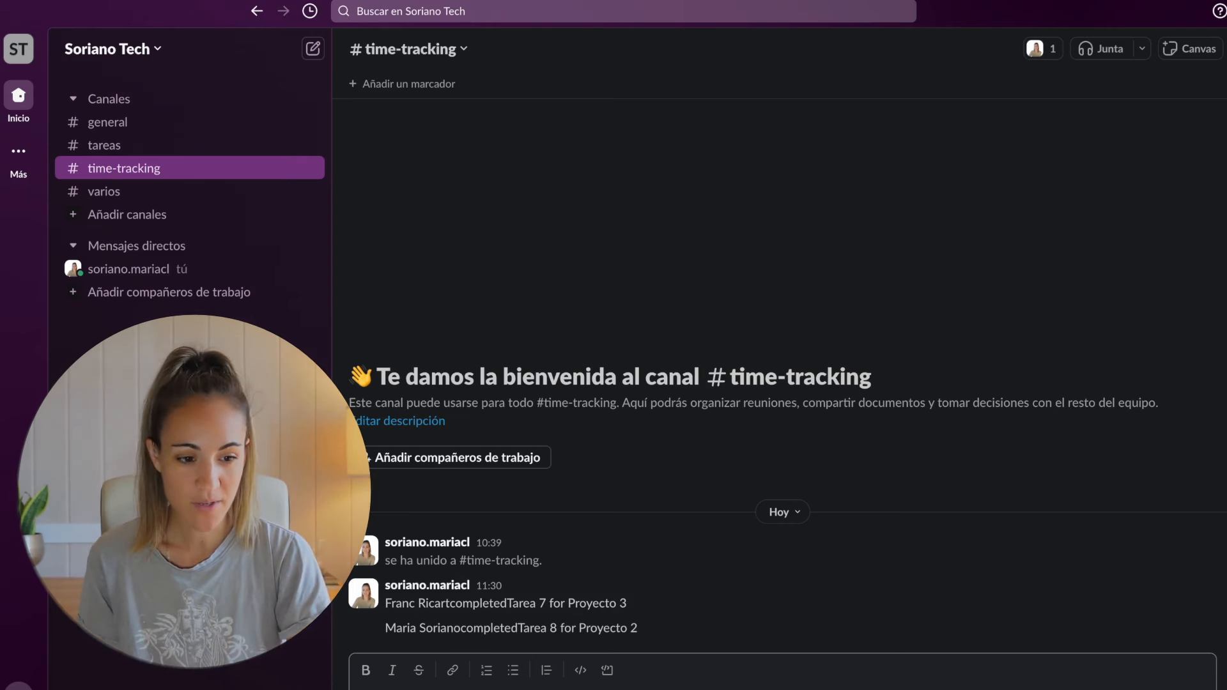
Step: Switch to Notion and record the End time for Tarea 1, and both the End and Start times for Tarea 2
key("ctrl+Right")
key("ctrl+Right")
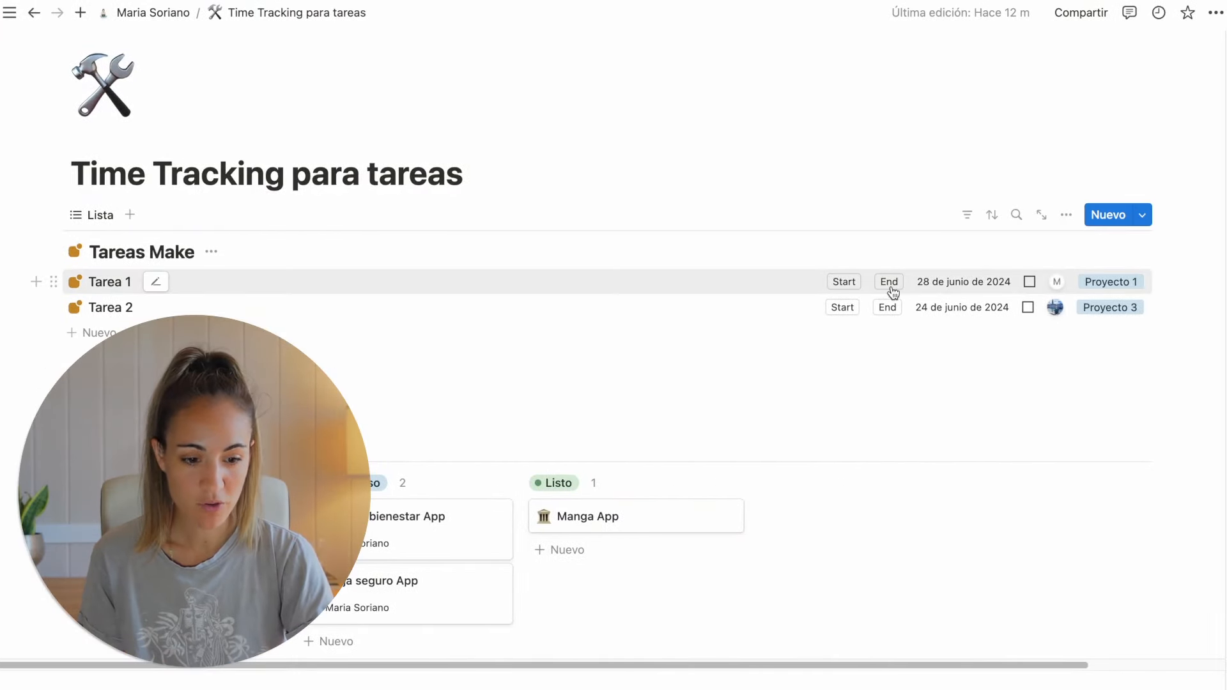
left_click(892, 286)
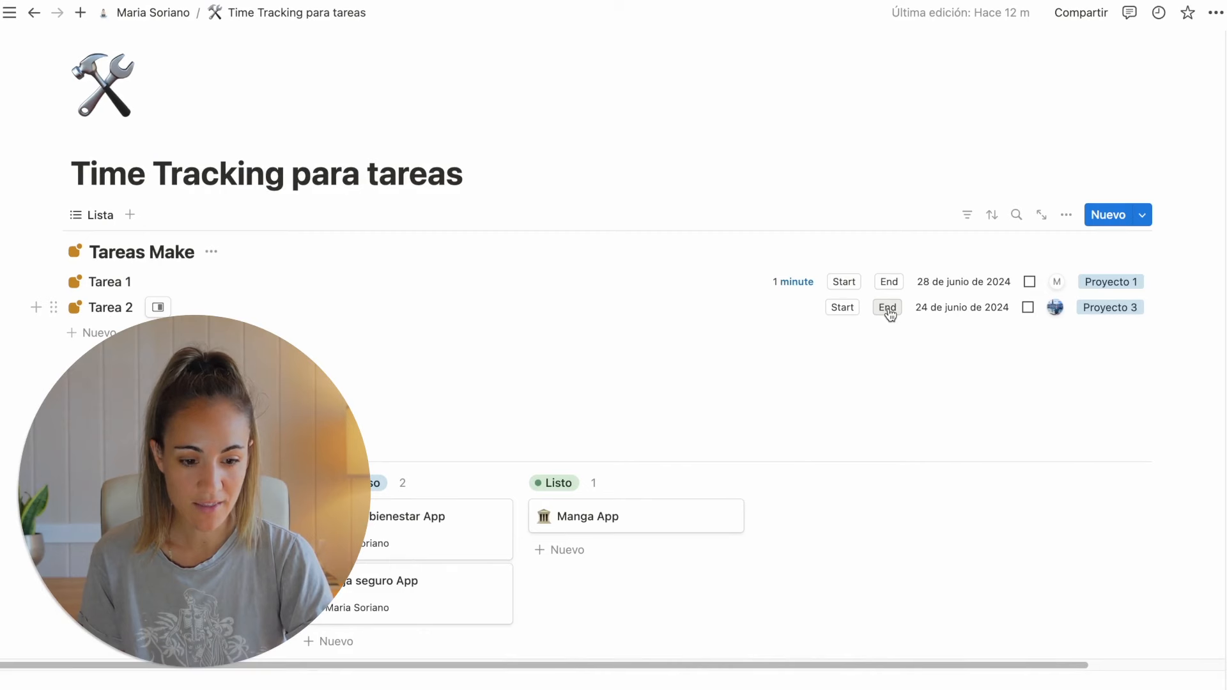
left_click(888, 309)
left_click(844, 310)
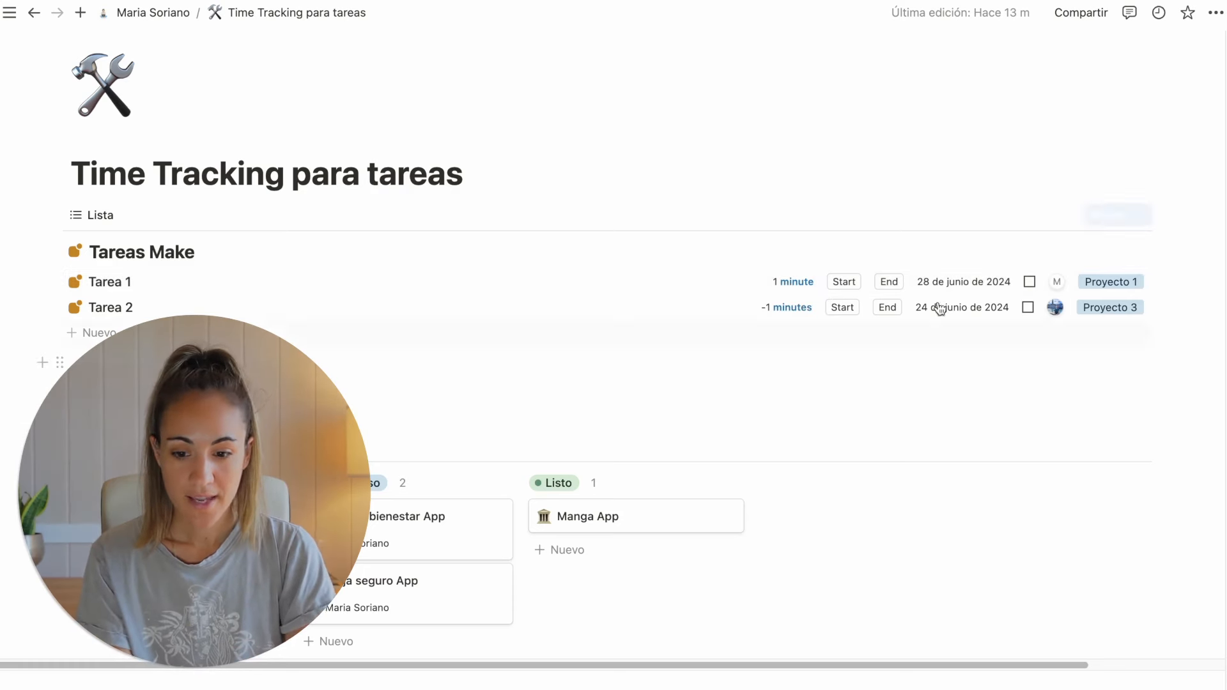
Step: Run the Notion integration scenario once in Make and open the Tareas Notion - Slack spreadsheet
key("ctrl+Right")
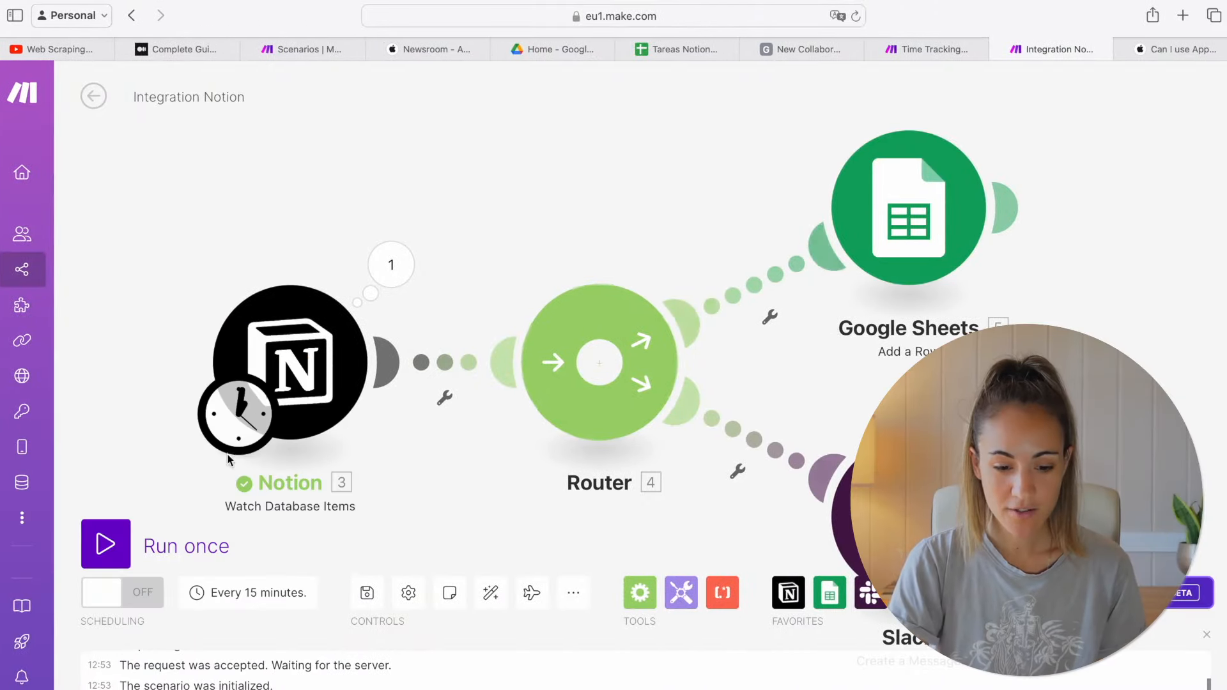
left_click(102, 544)
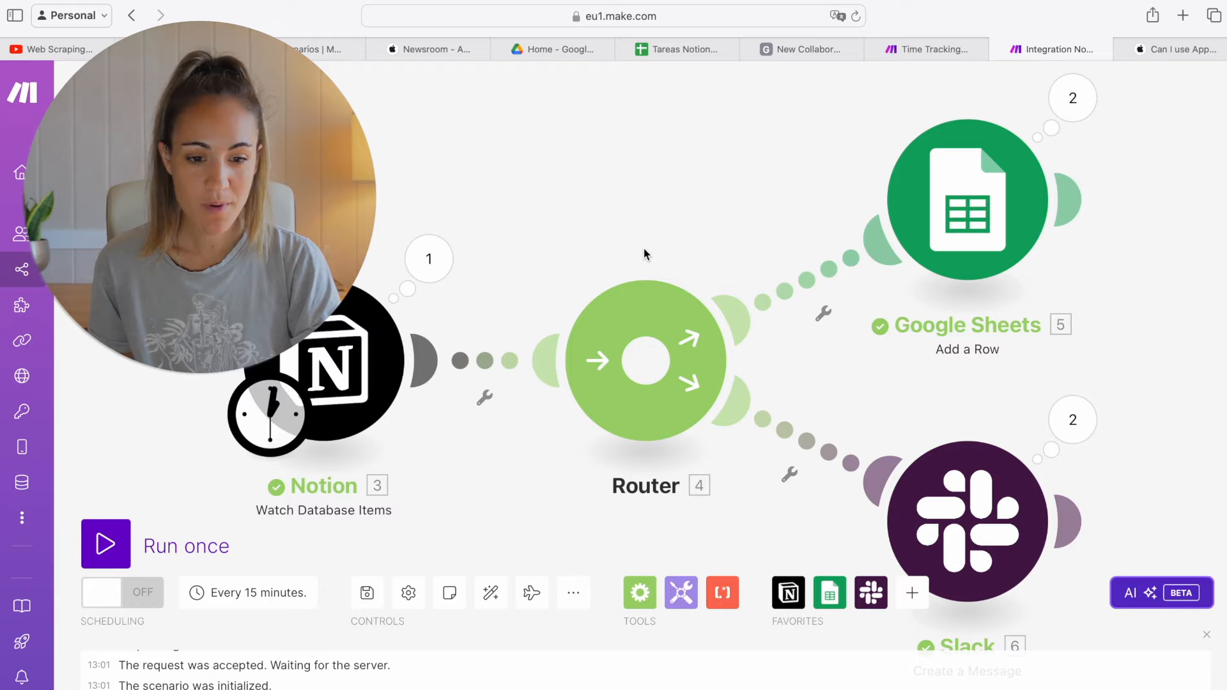
left_click(683, 42)
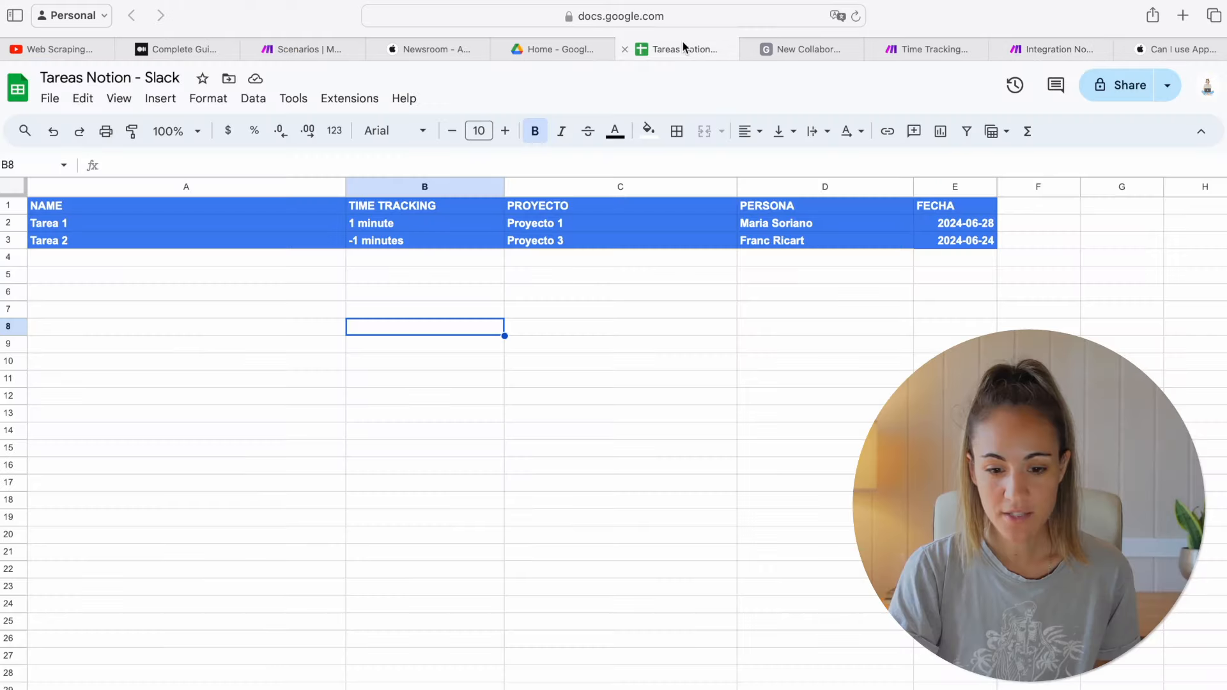
Step: Format the task rows A2:E3 with black text and a white fill
left_click(559, 345)
left_click(227, 225)
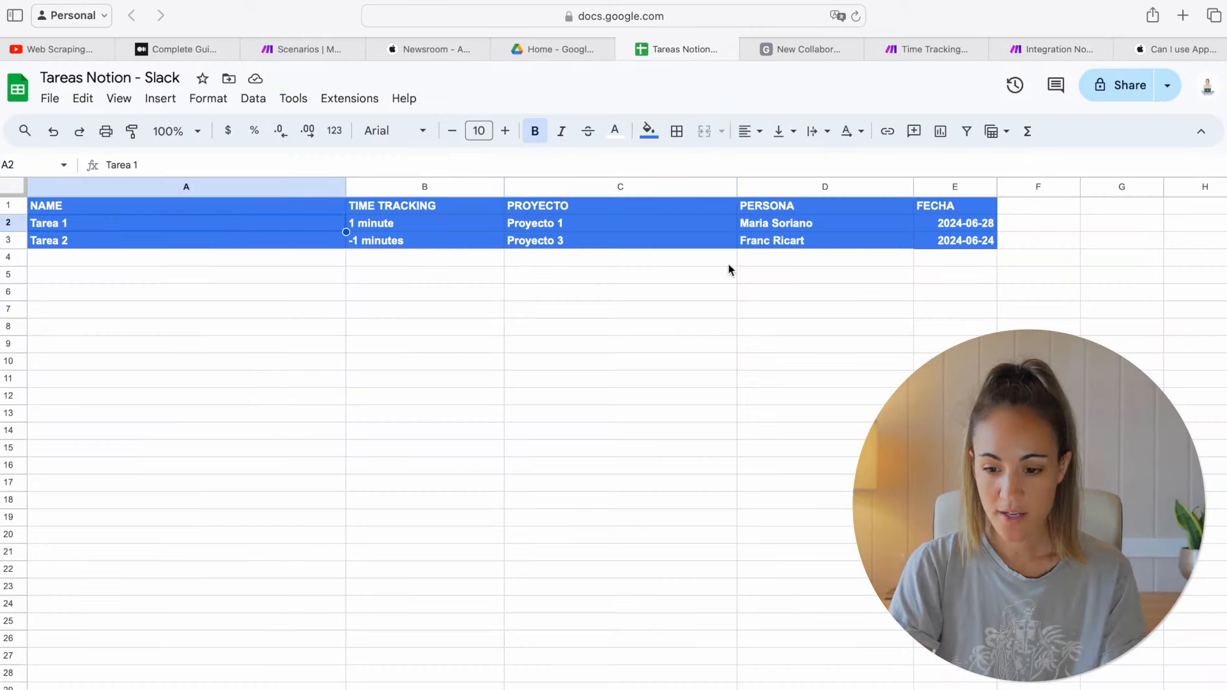
left_click_drag(970, 253, 948, 248)
left_click(615, 131)
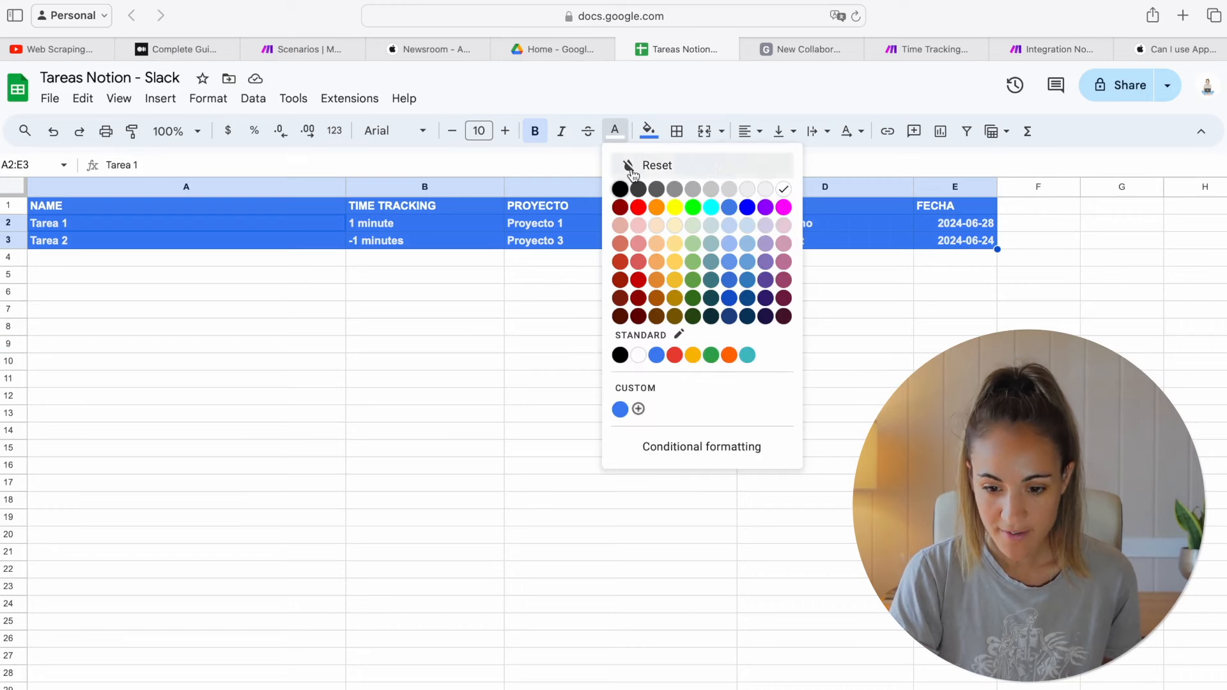
left_click(623, 189)
left_click(648, 131)
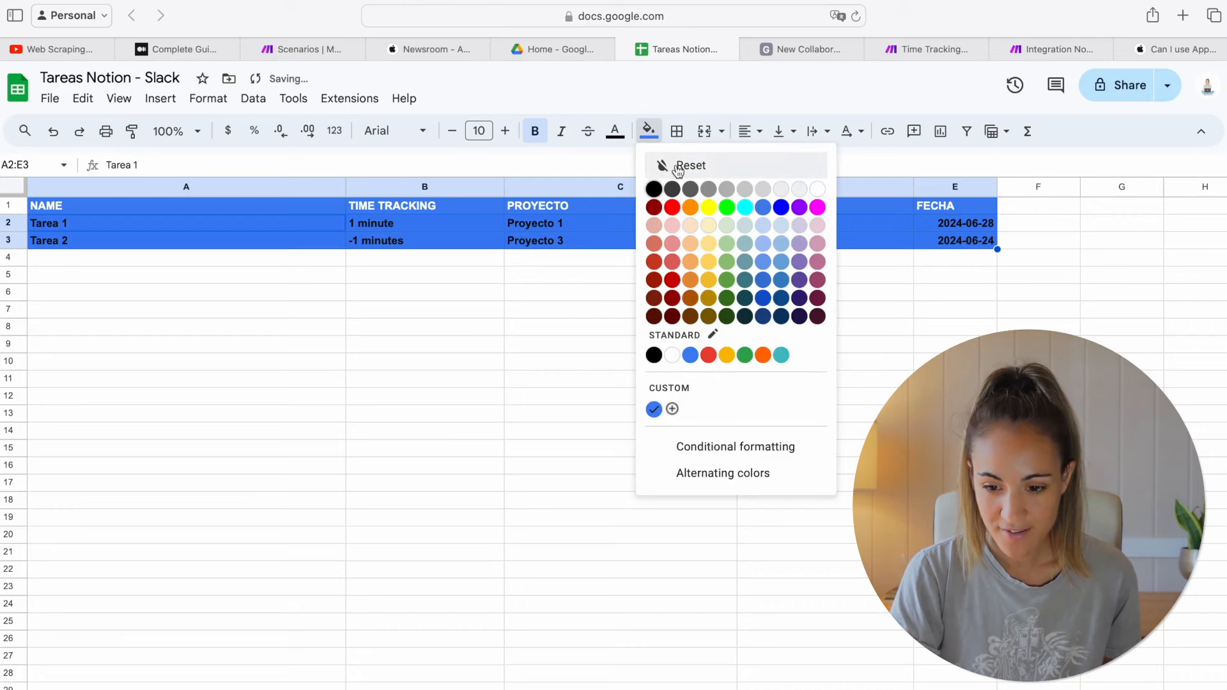
left_click(818, 190)
left_click(758, 291)
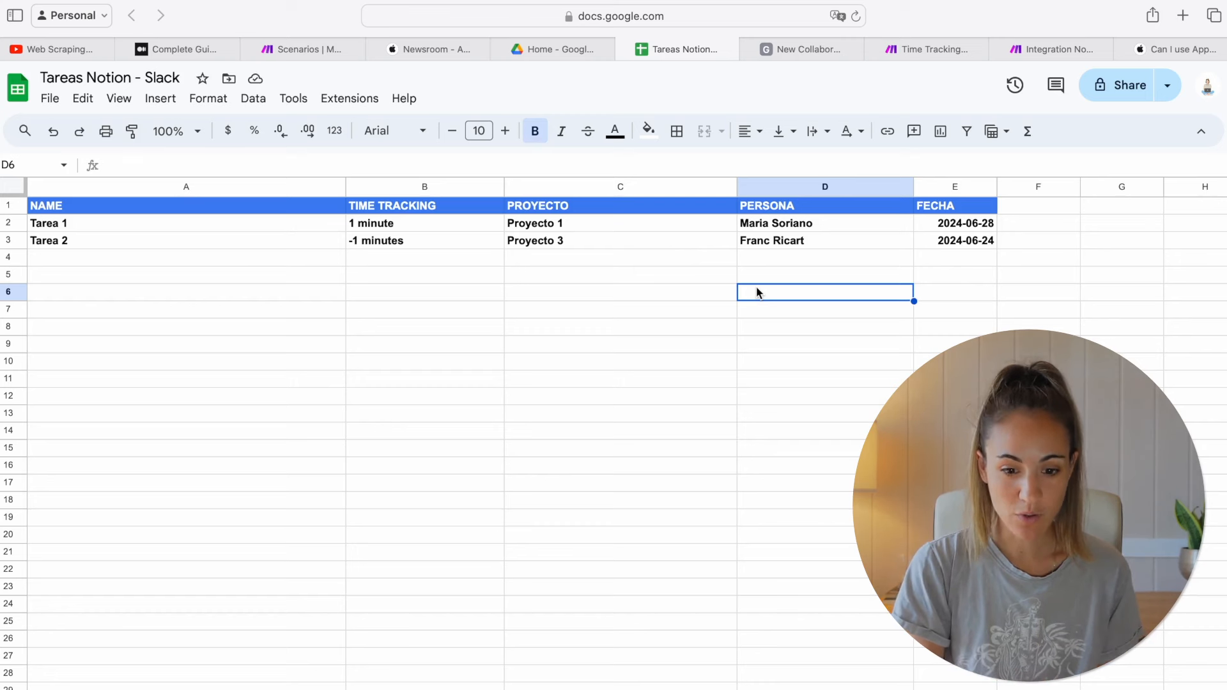
Step: Check Tarea 1's name, time tracking, project, person and date across row 2 of the spreadsheet
left_click(193, 224)
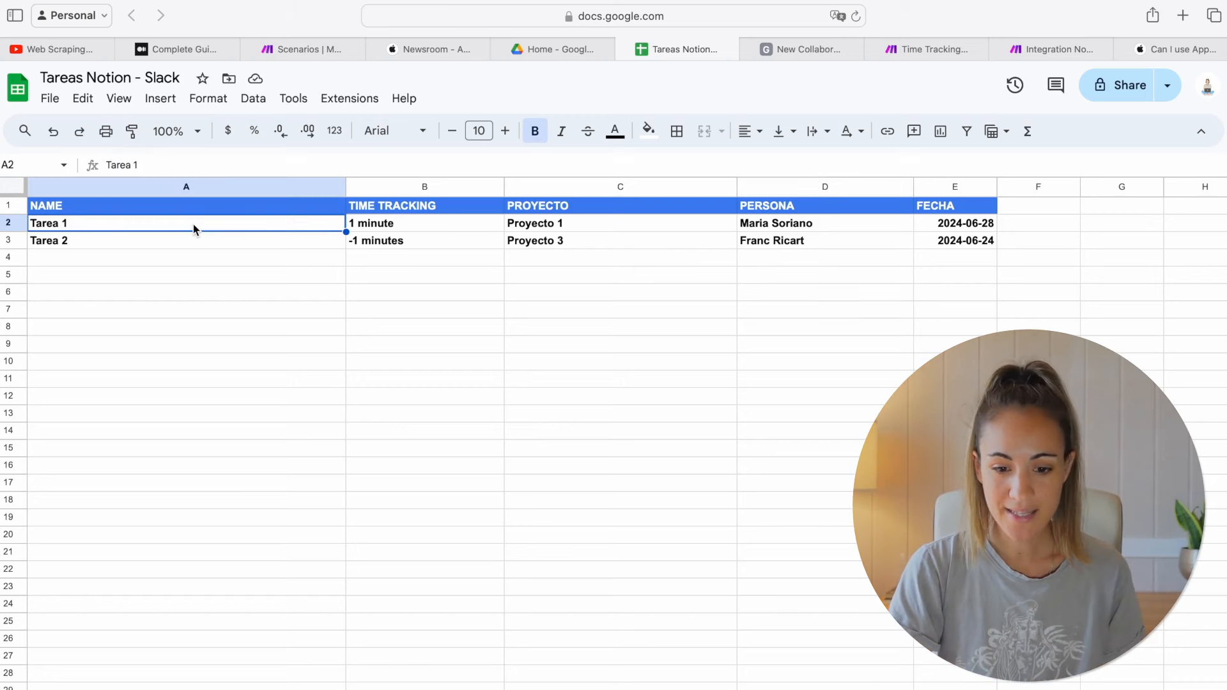
key("Right")
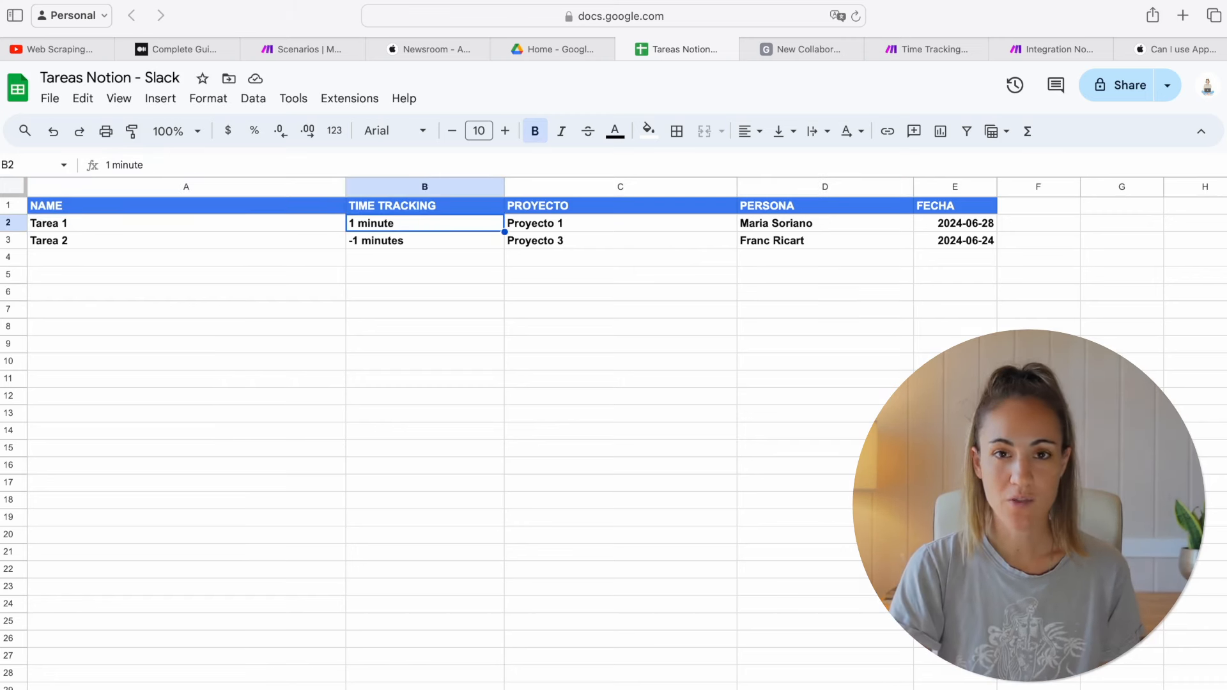
key("Right")
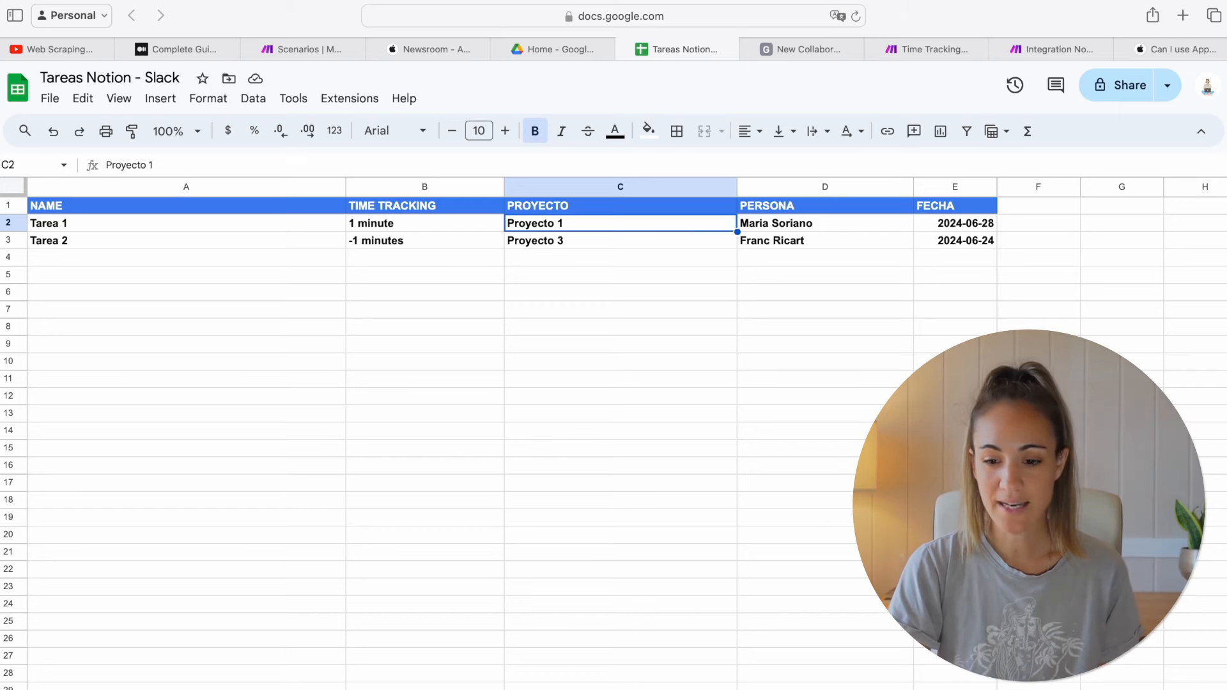
key("Right")
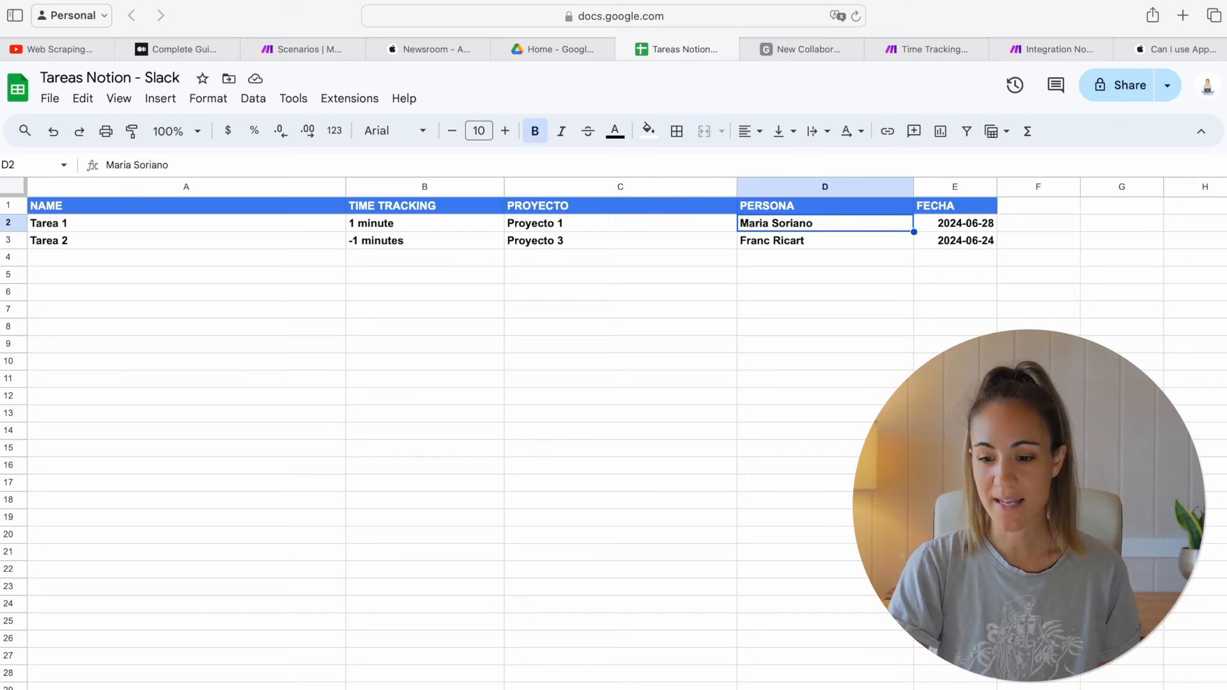
key("Right")
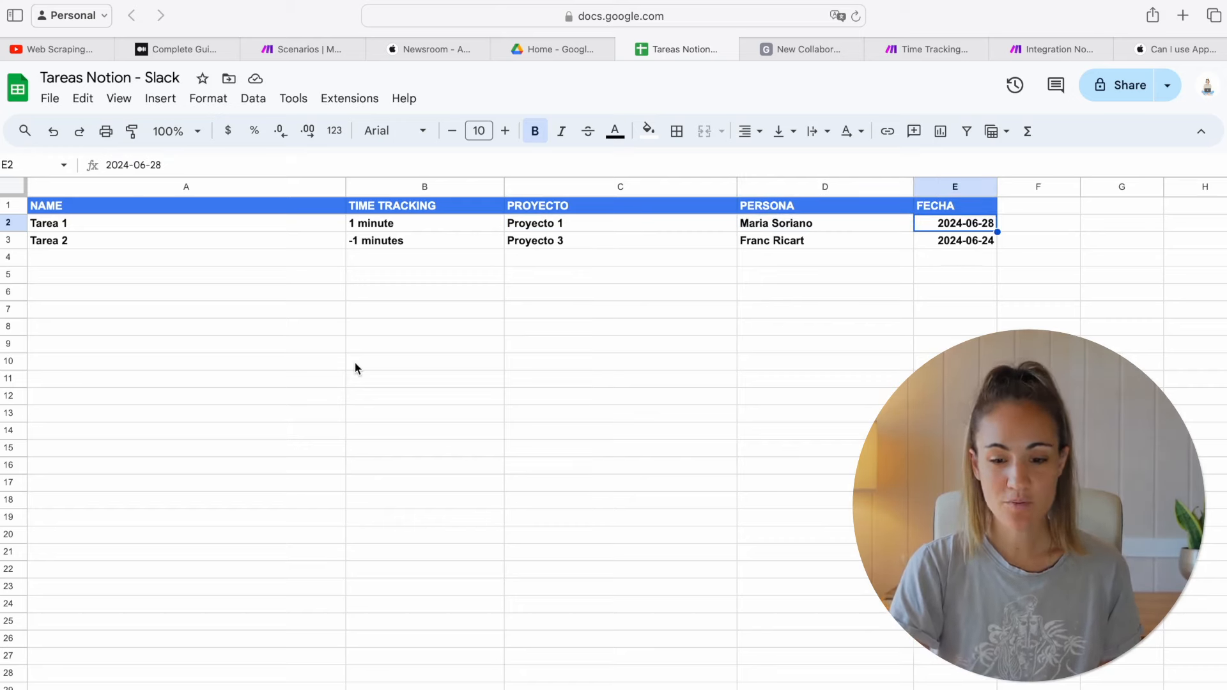
Step: Switch to Slack and read the new task completion messages in the time-tracking channel
key("ctrl+Left")
key("ctrl+Left")
key("ctrl+Left")
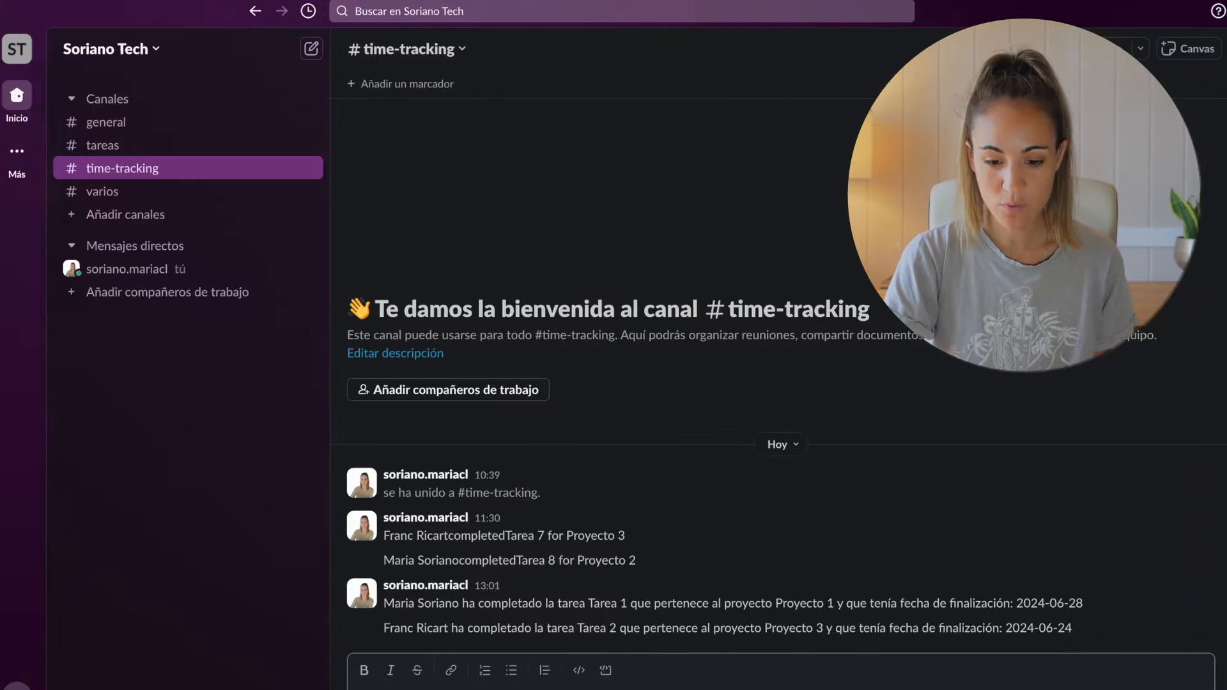
left_click_drag(386, 602, 1110, 610)
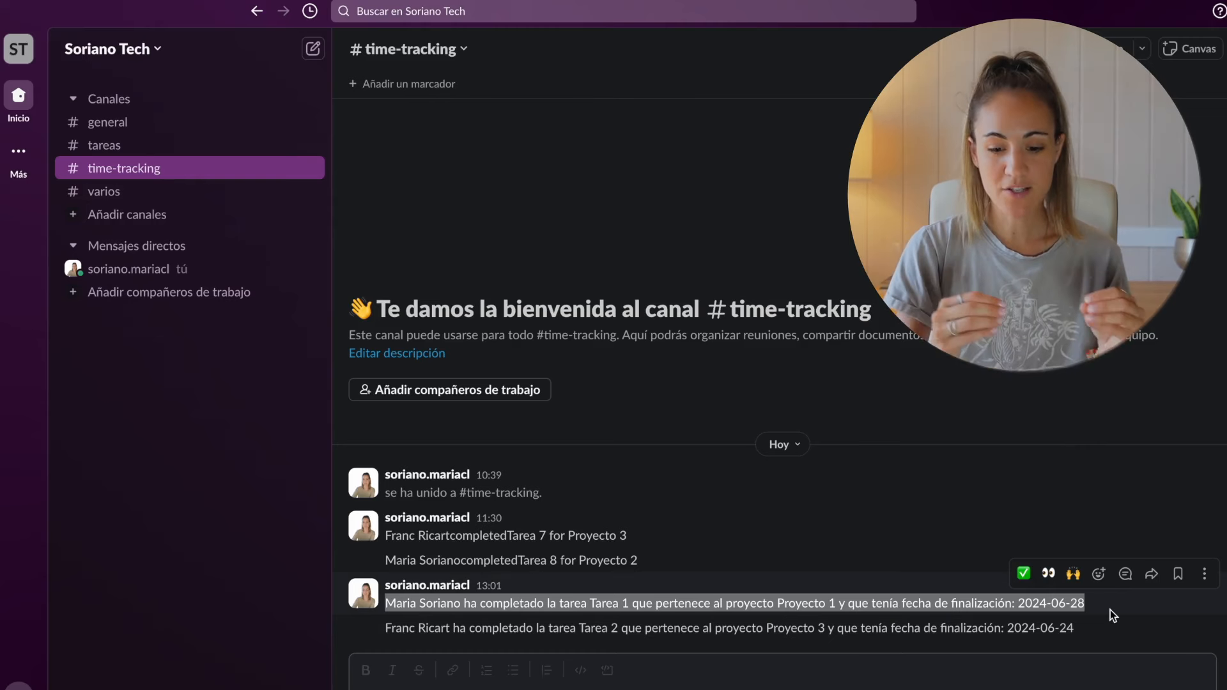
left_click(632, 603)
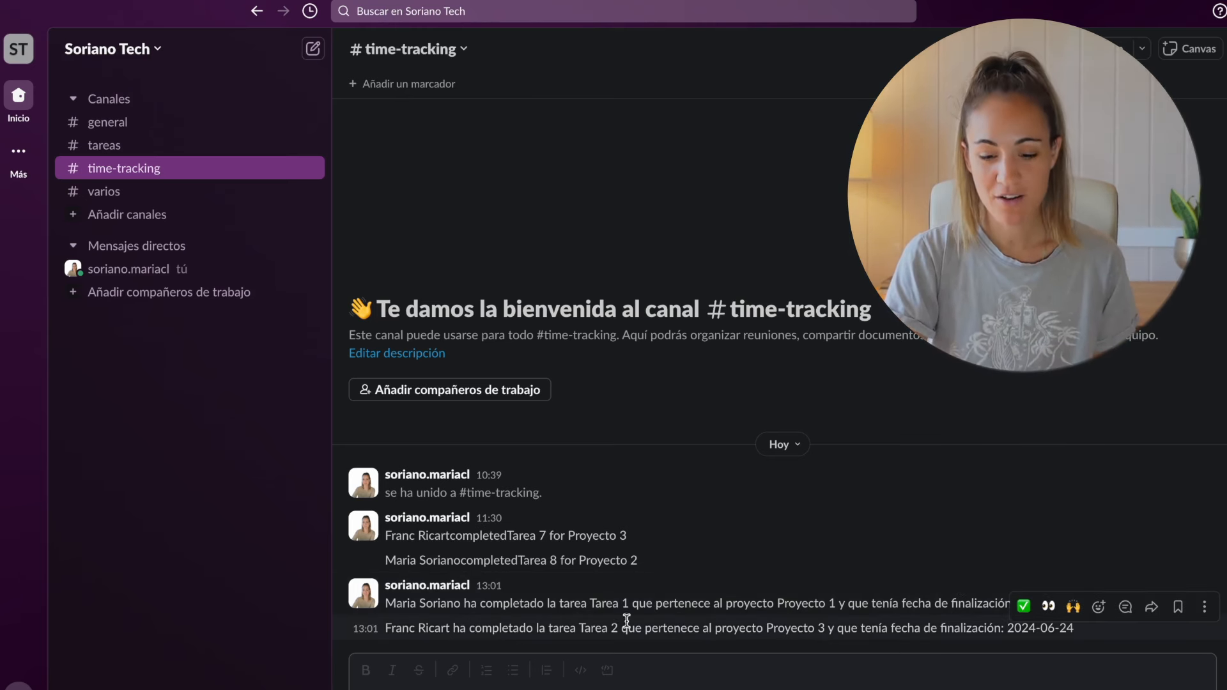
Step: Switch to the Time Tracking scenario in Make and schedule it to run every day at 13:00
left_click(614, 689)
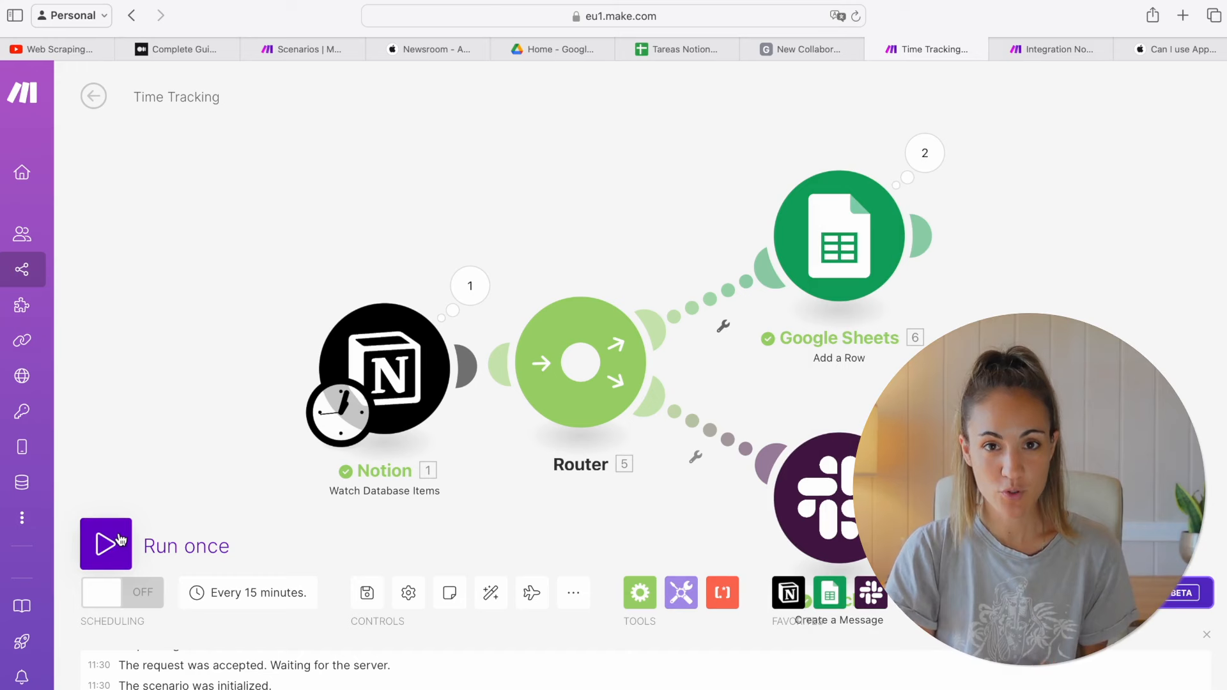
left_click(237, 594)
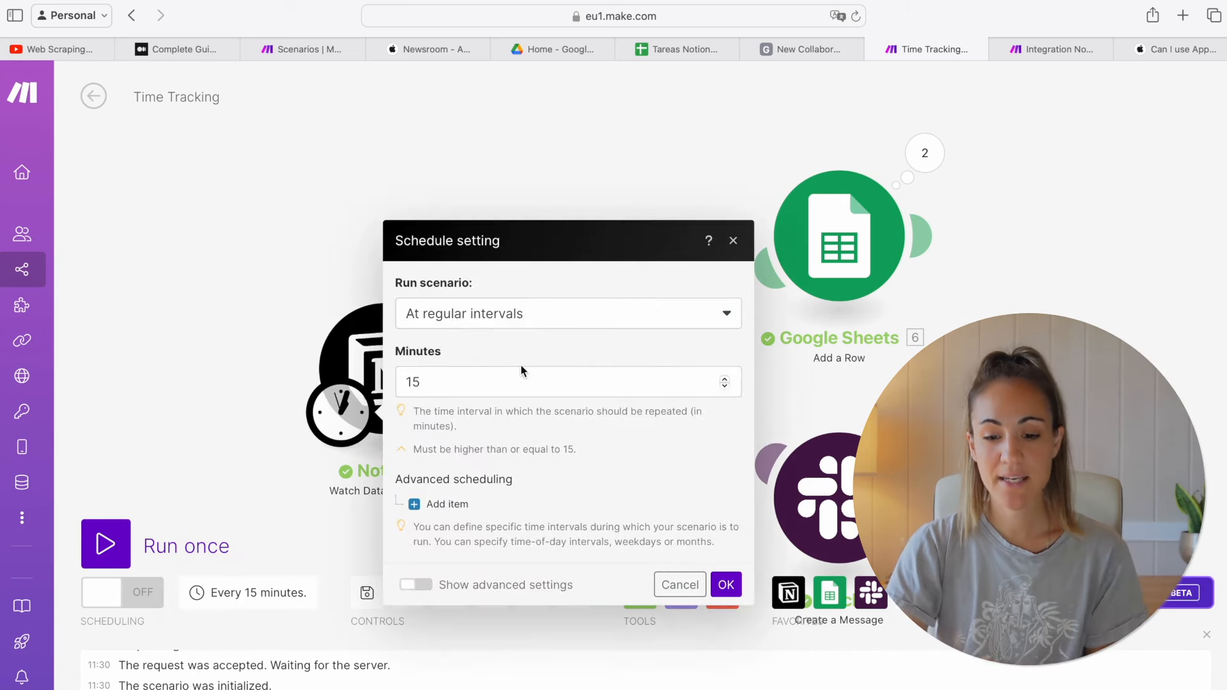
left_click(534, 328)
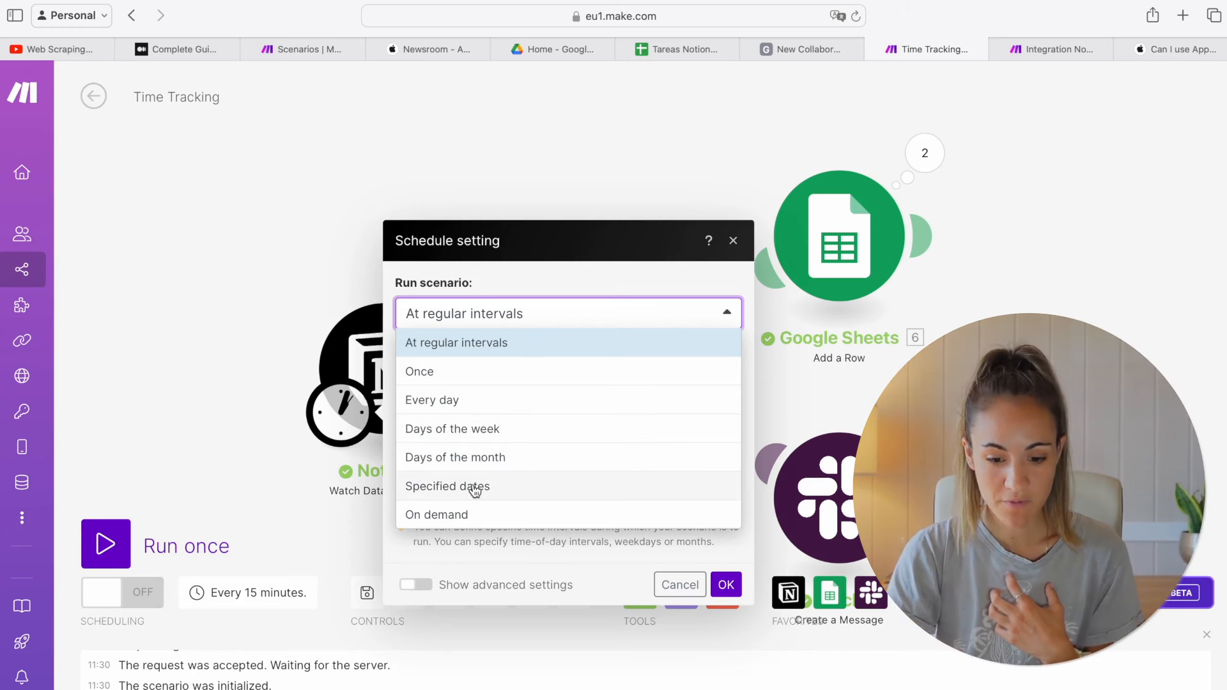
left_click(501, 406)
left_click(464, 438)
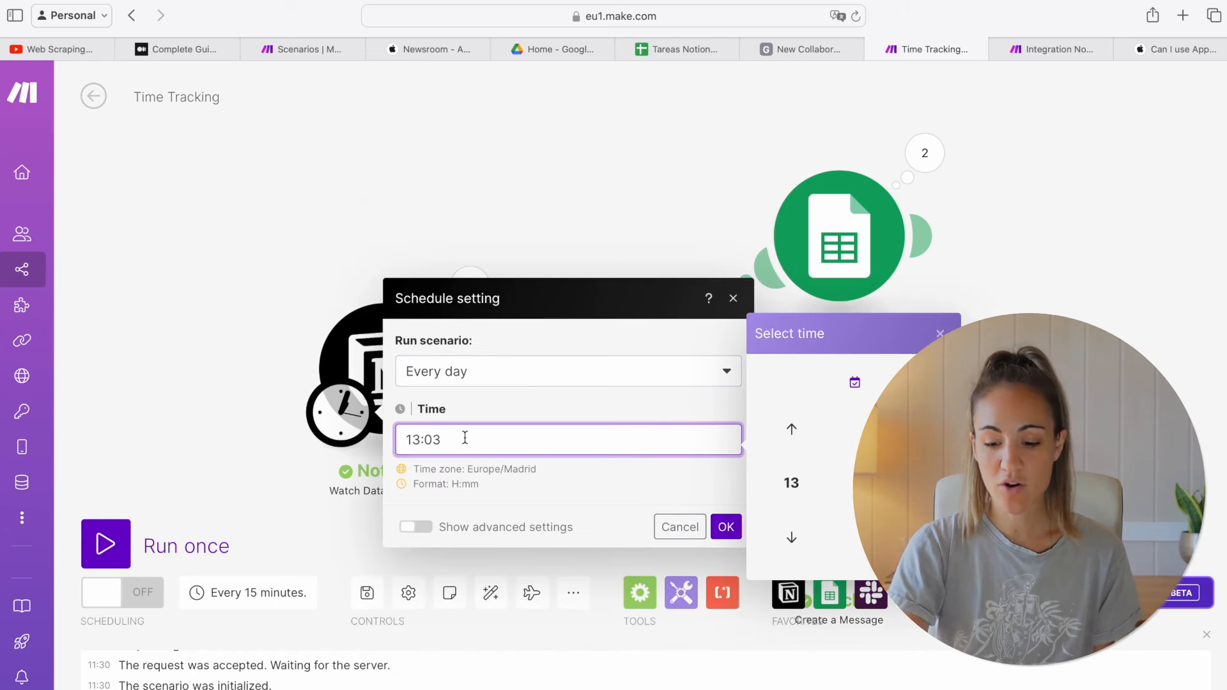
left_click(558, 481)
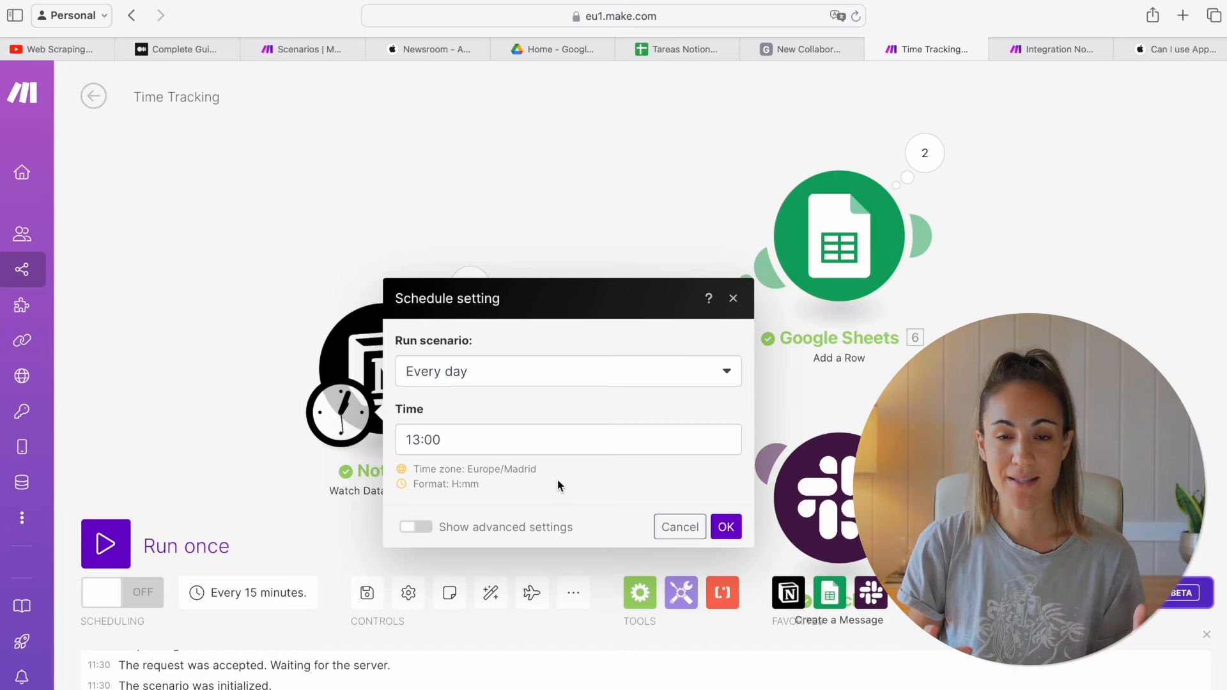
left_click(728, 527)
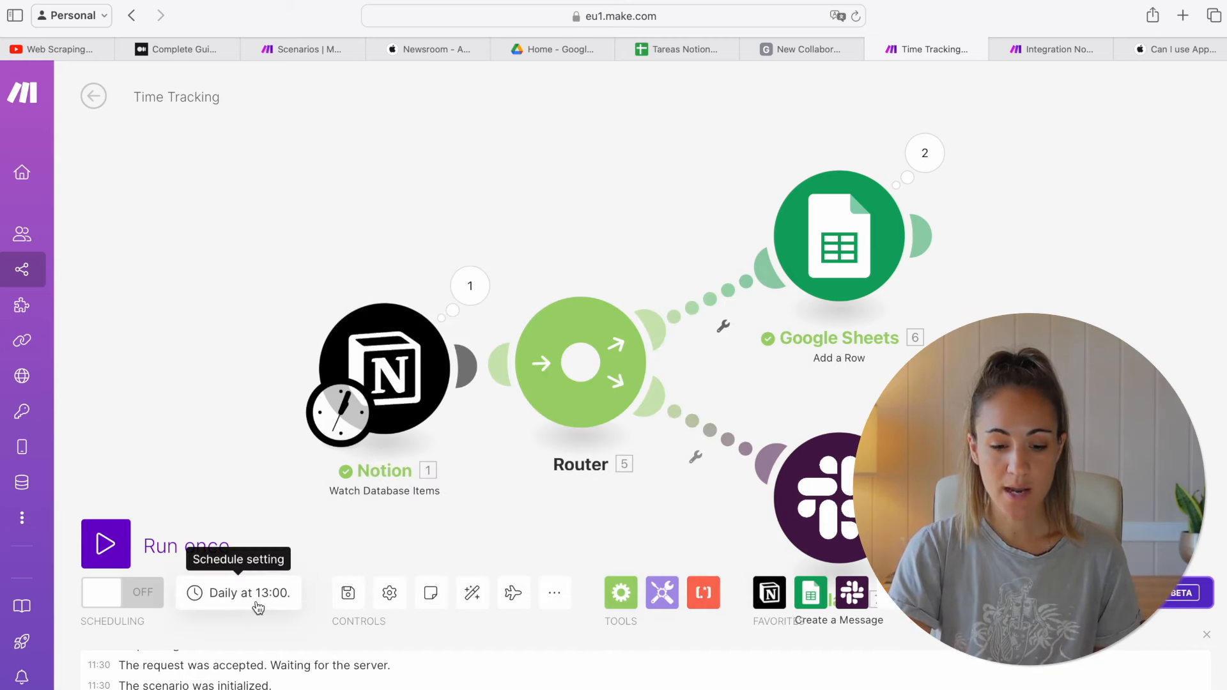